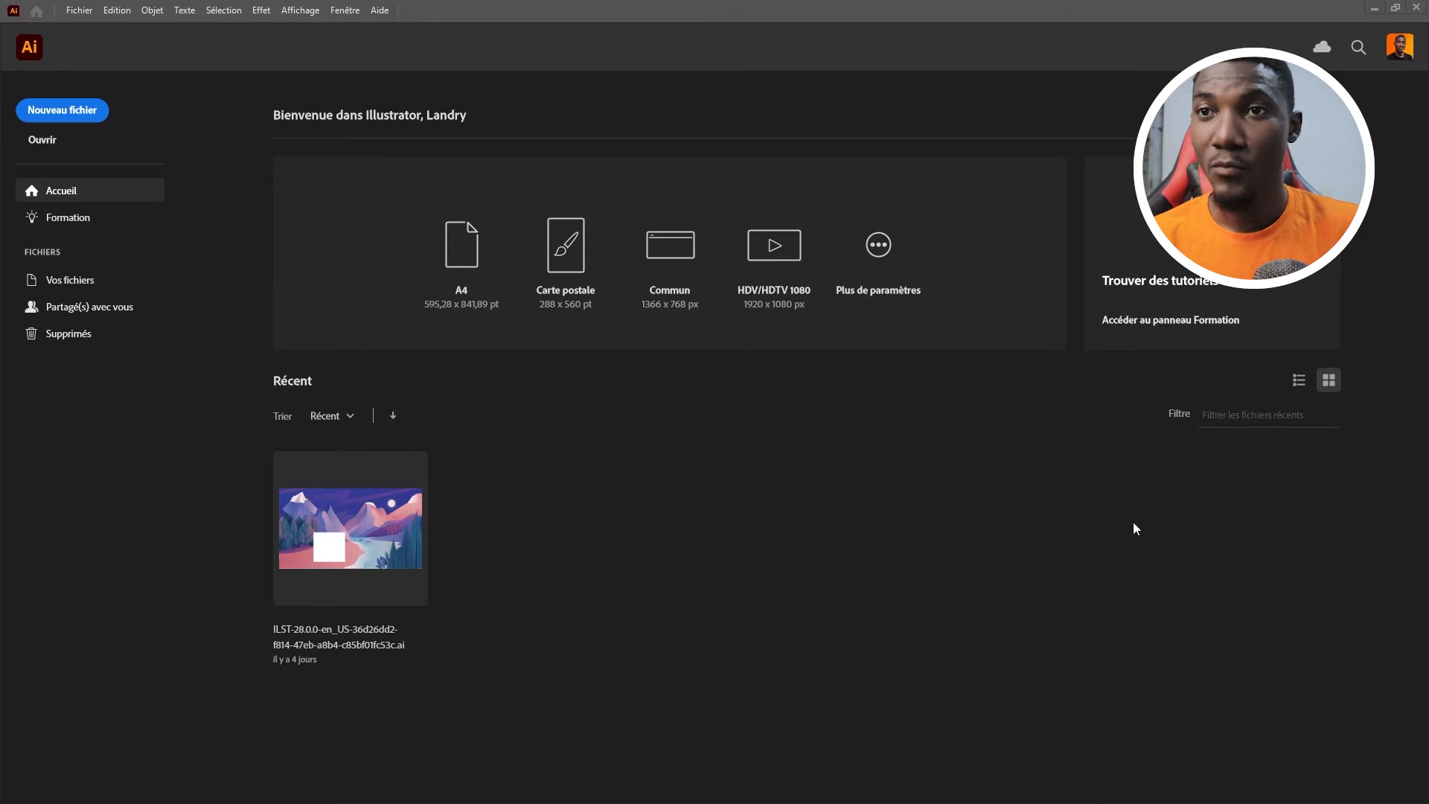
Open the new document setup and examine the print presets, name and size fields, colour modes and saved presets.
{"action": "left_click", "coordinate": [68, 119]}
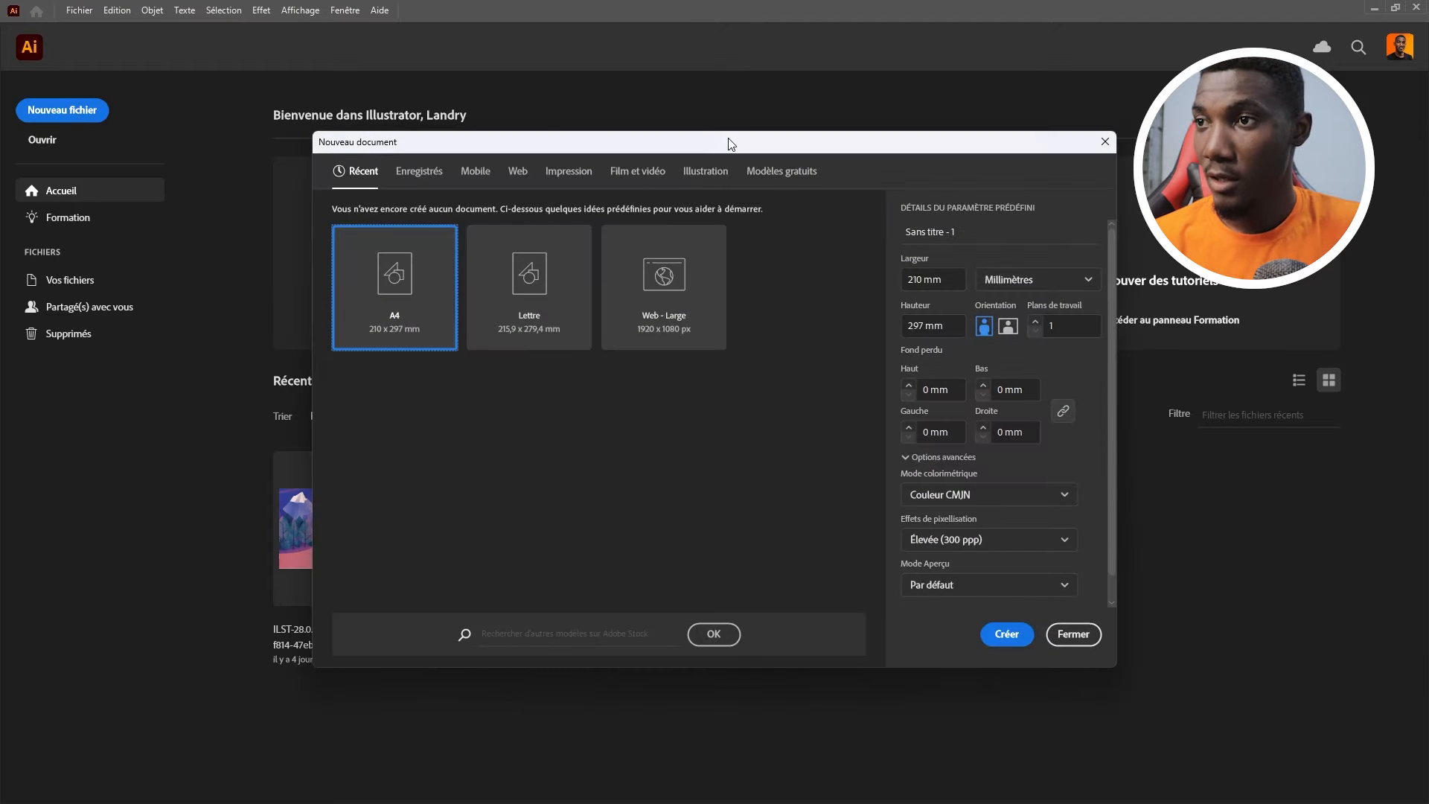
{"action": "left_click_drag", "start_coordinate": [720, 150], "coordinate": [709, 150]}
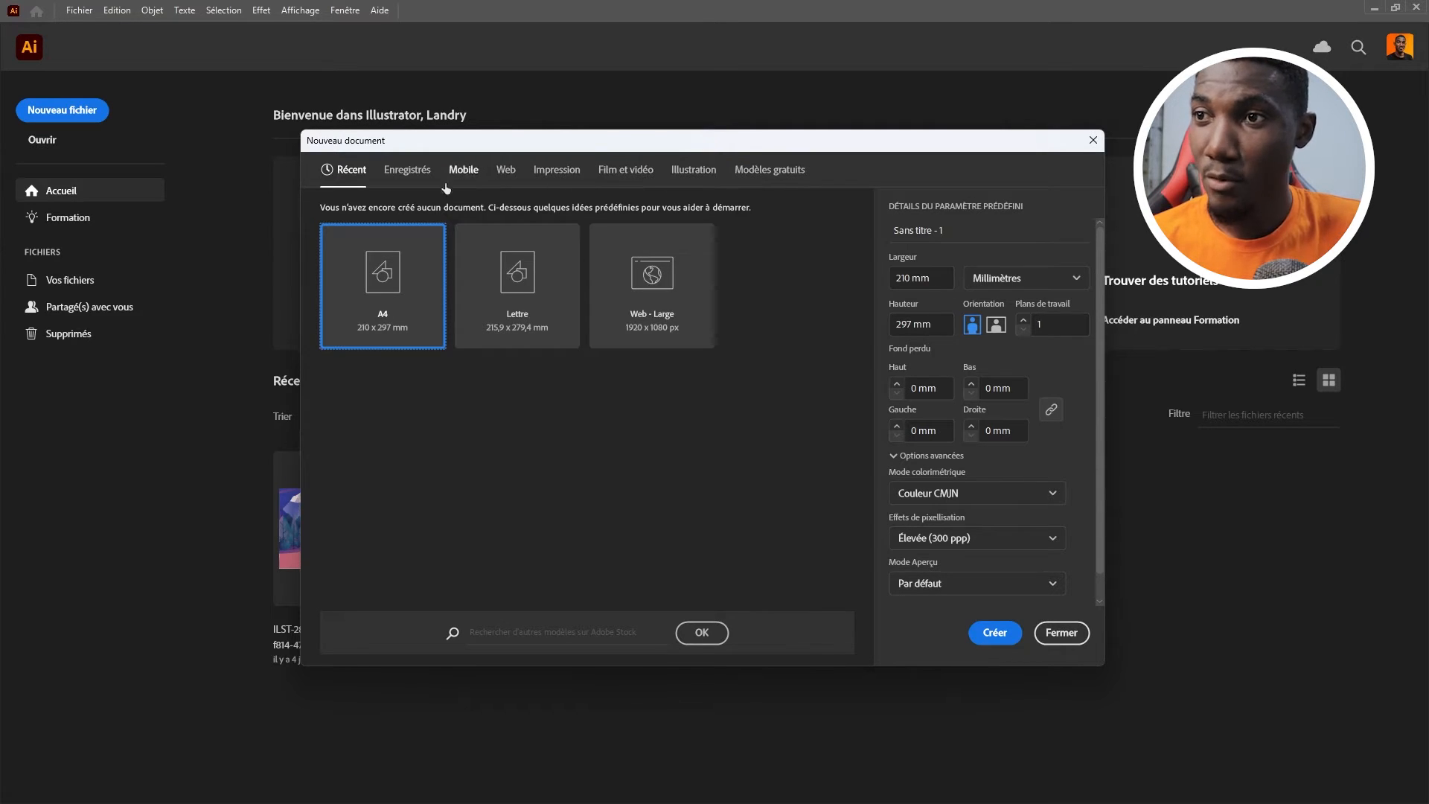
{"action": "left_click", "coordinate": [560, 175]}
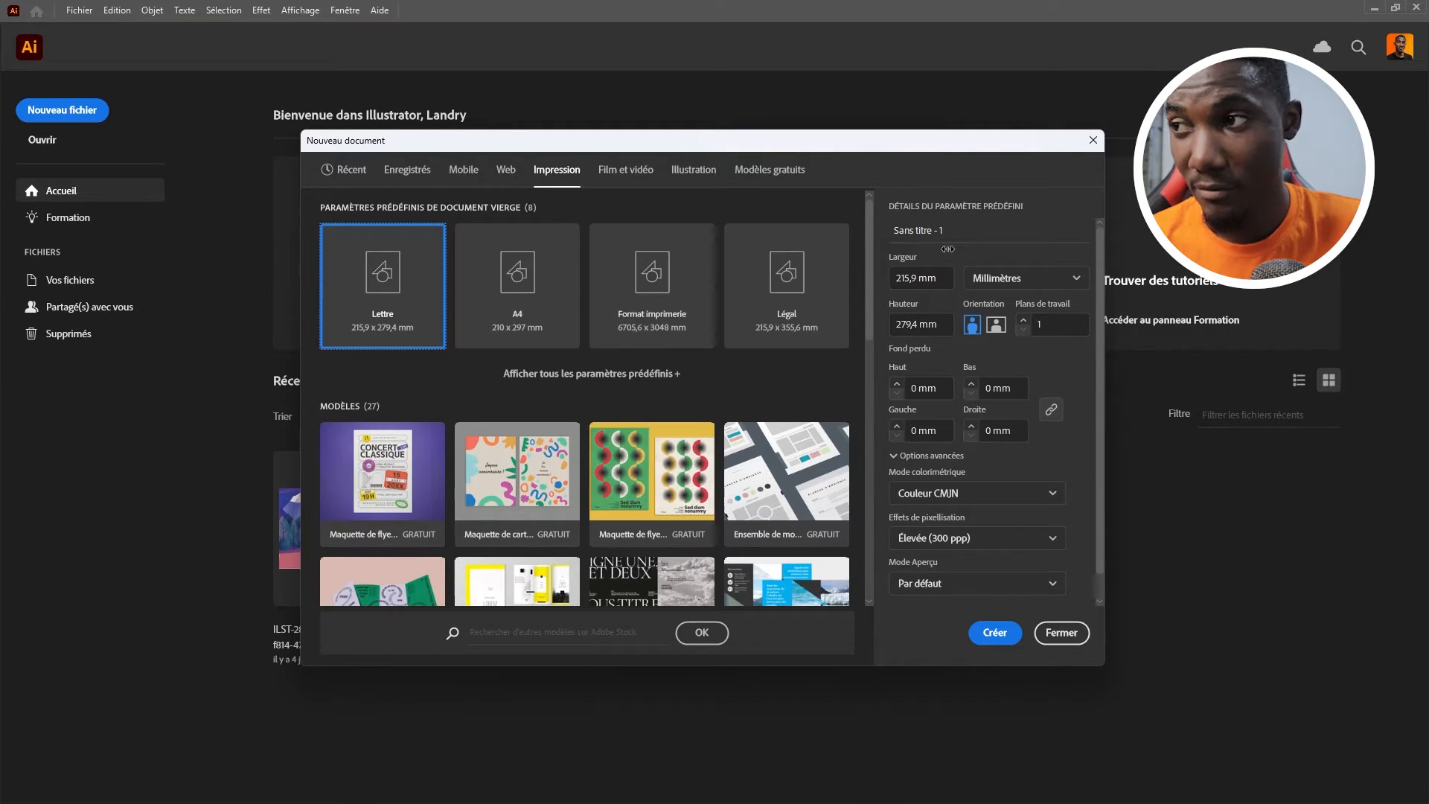
{"action": "left_click_drag", "start_coordinate": [944, 230], "coordinate": [893, 233]}
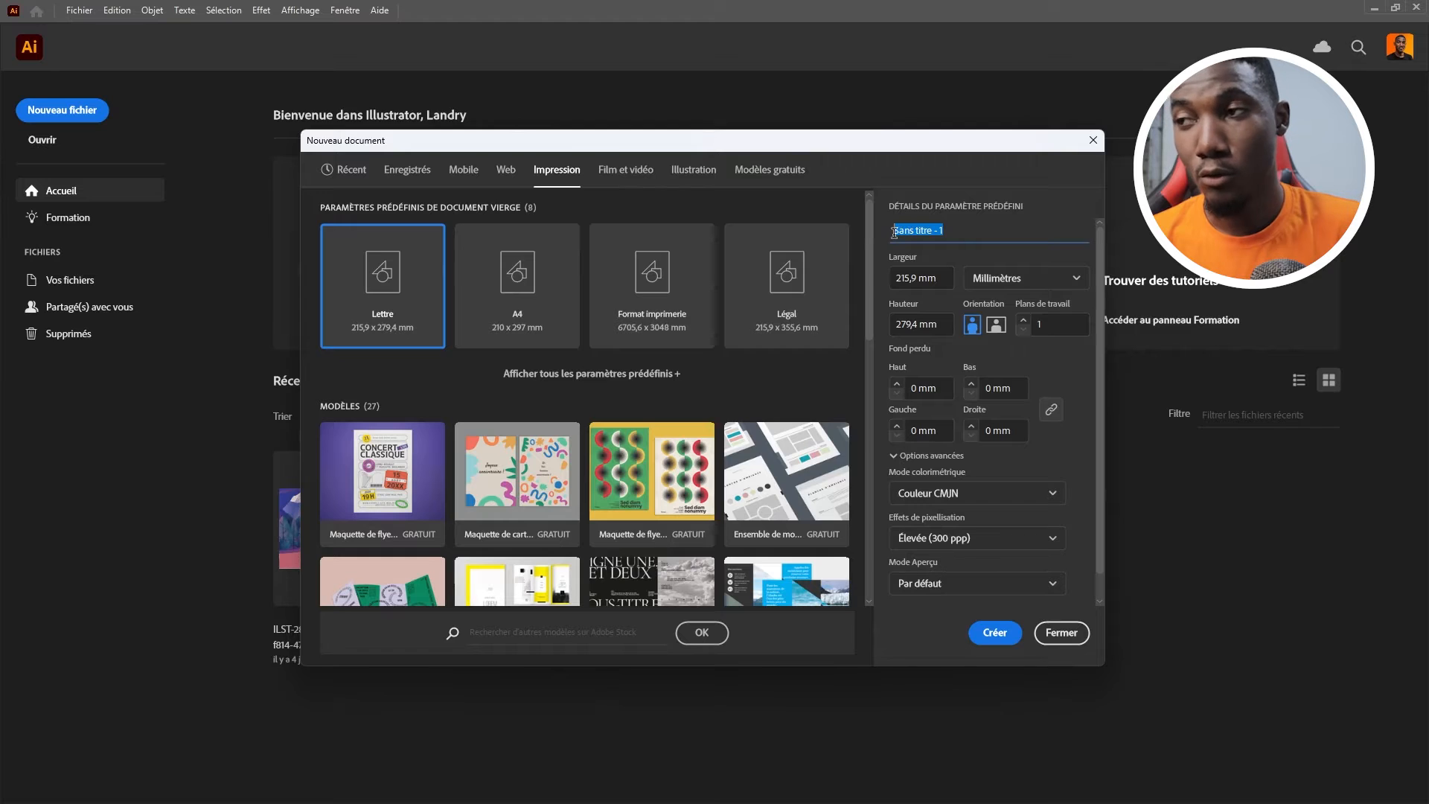
{"action": "left_click", "coordinate": [915, 278]}
{"action": "left_click", "coordinate": [908, 317]}
{"action": "left_click_drag", "start_coordinate": [907, 317], "coordinate": [943, 320]}
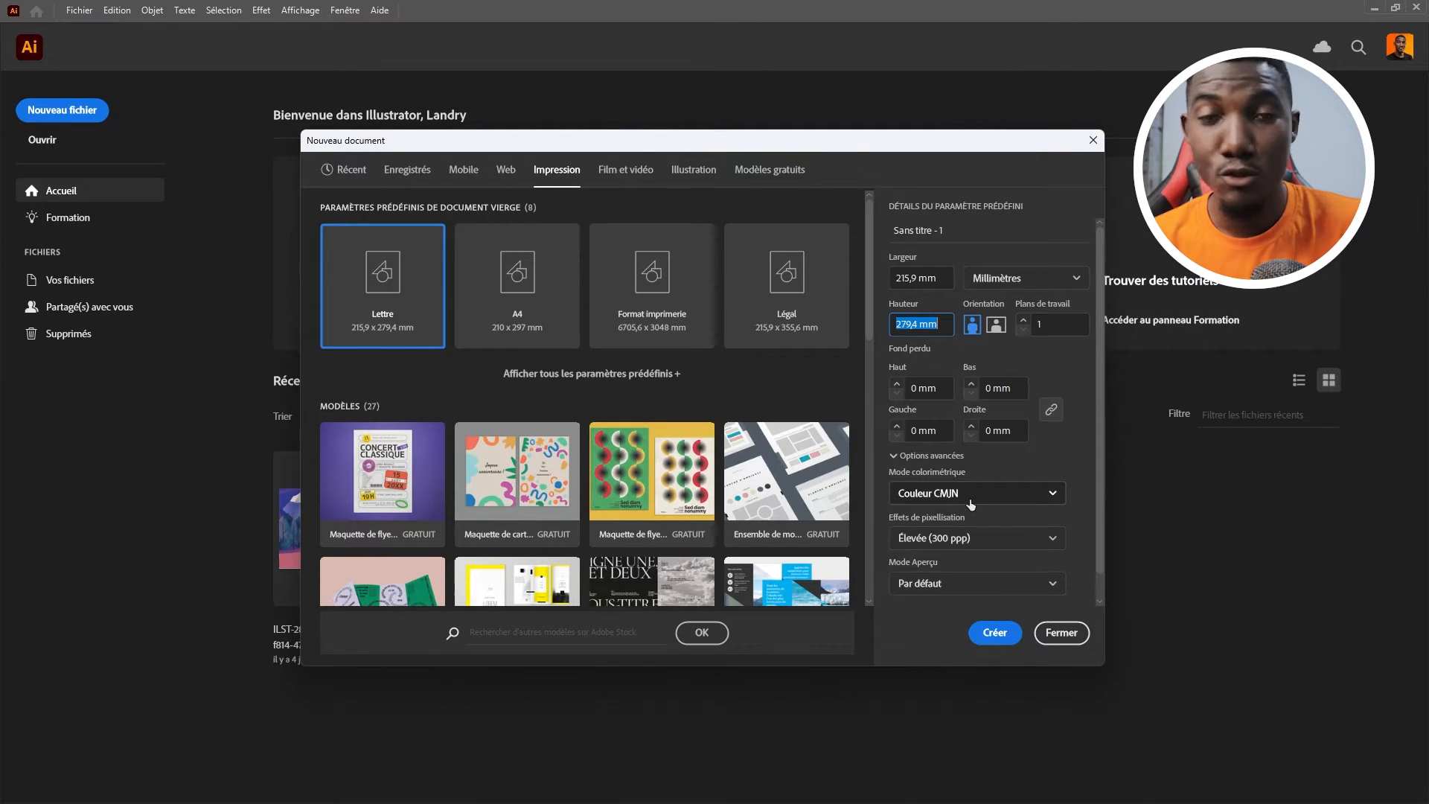
{"action": "left_click", "coordinate": [970, 499]}
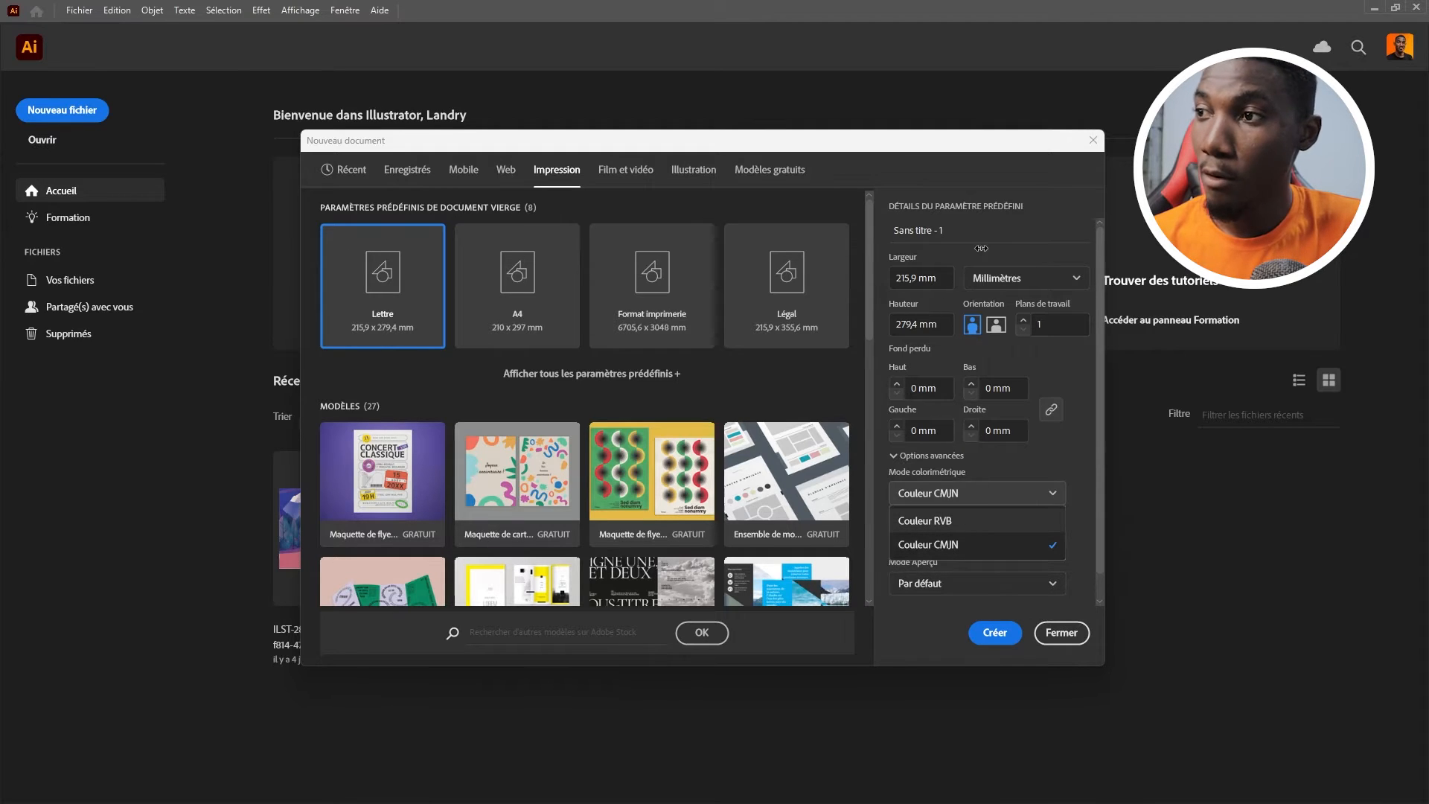
{"action": "left_click", "coordinate": [994, 226]}
{"action": "left_click", "coordinate": [404, 173]}
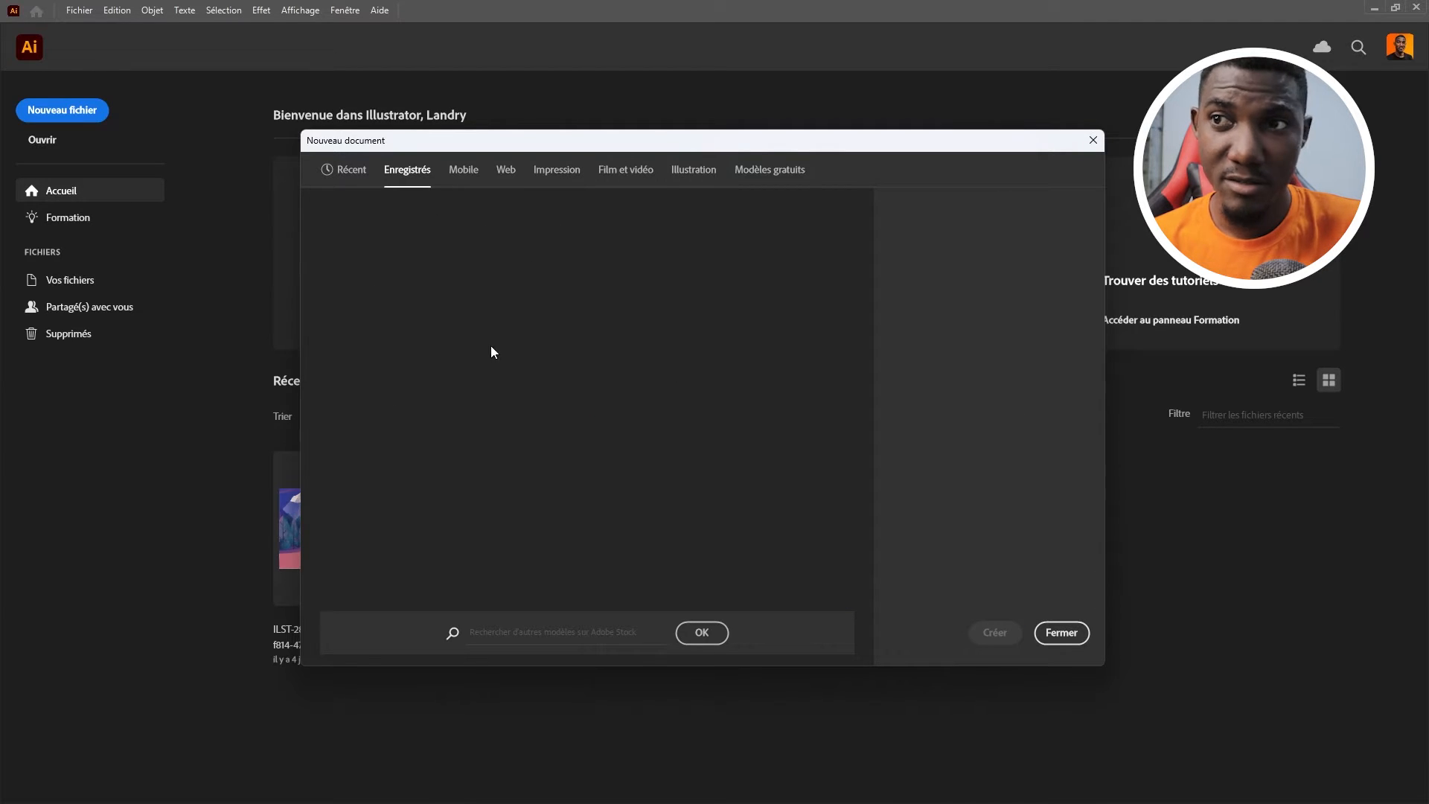
Starting from the recent A4 preset, set the units to Pixels and both width and height to 1080 px.
{"action": "left_click", "coordinate": [347, 176]}
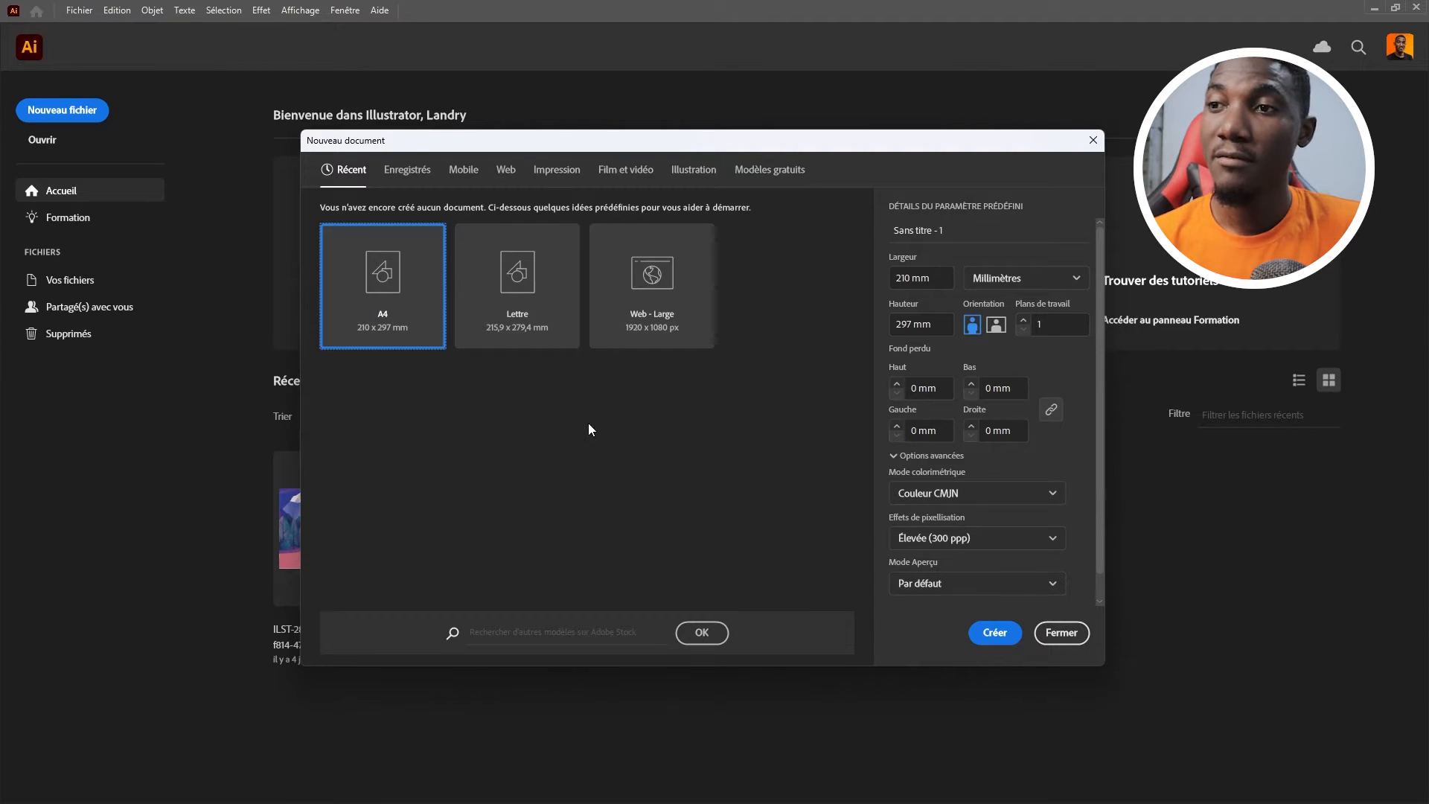
{"action": "left_click", "coordinate": [1068, 288]}
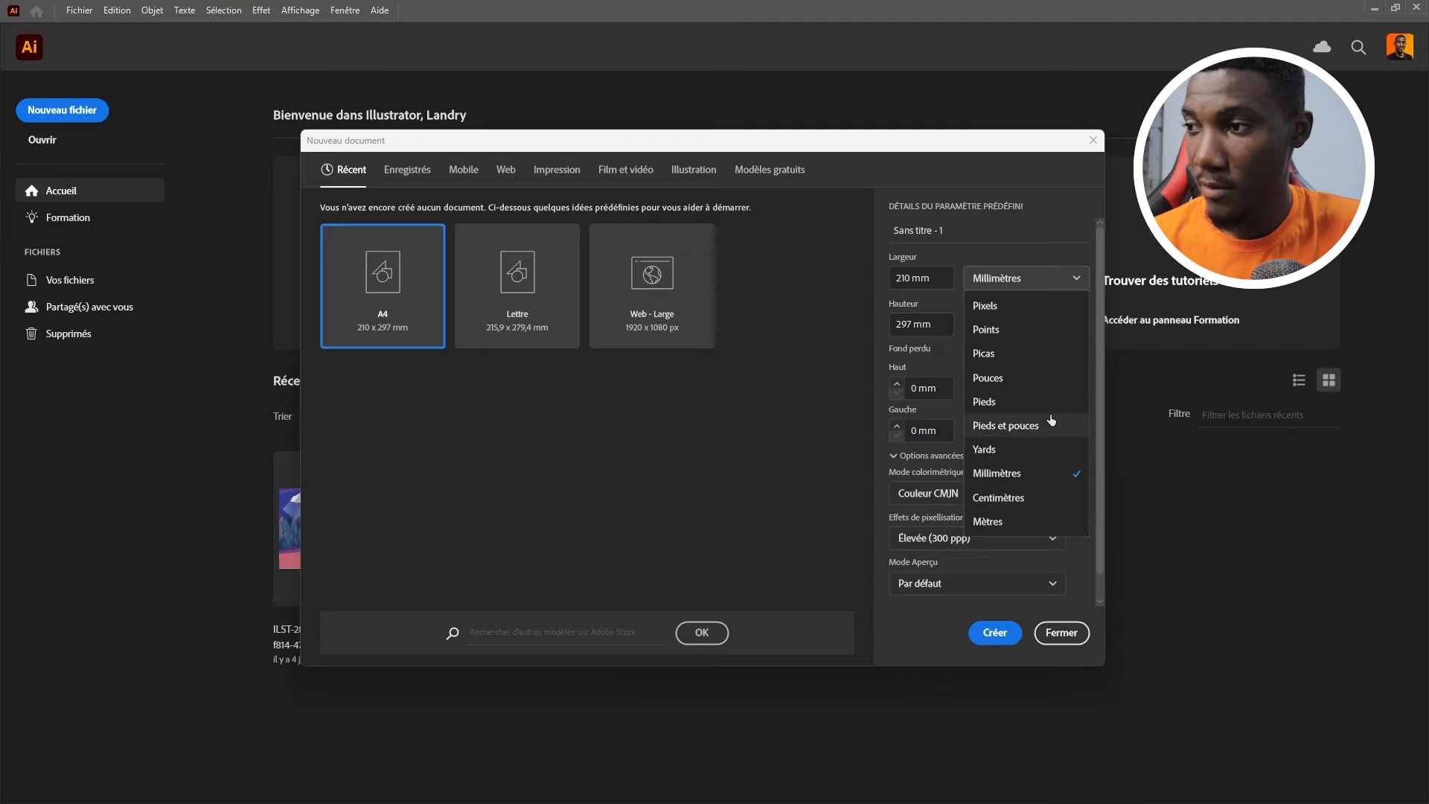
{"action": "left_click", "coordinate": [1033, 305]}
{"action": "double_click", "coordinate": [944, 279]}
{"action": "triple_click", "coordinate": [944, 279]}
{"action": "type", "text": "1080"}
{"action": "triple_click", "coordinate": [938, 324]}
{"action": "type", "text": "1080"}
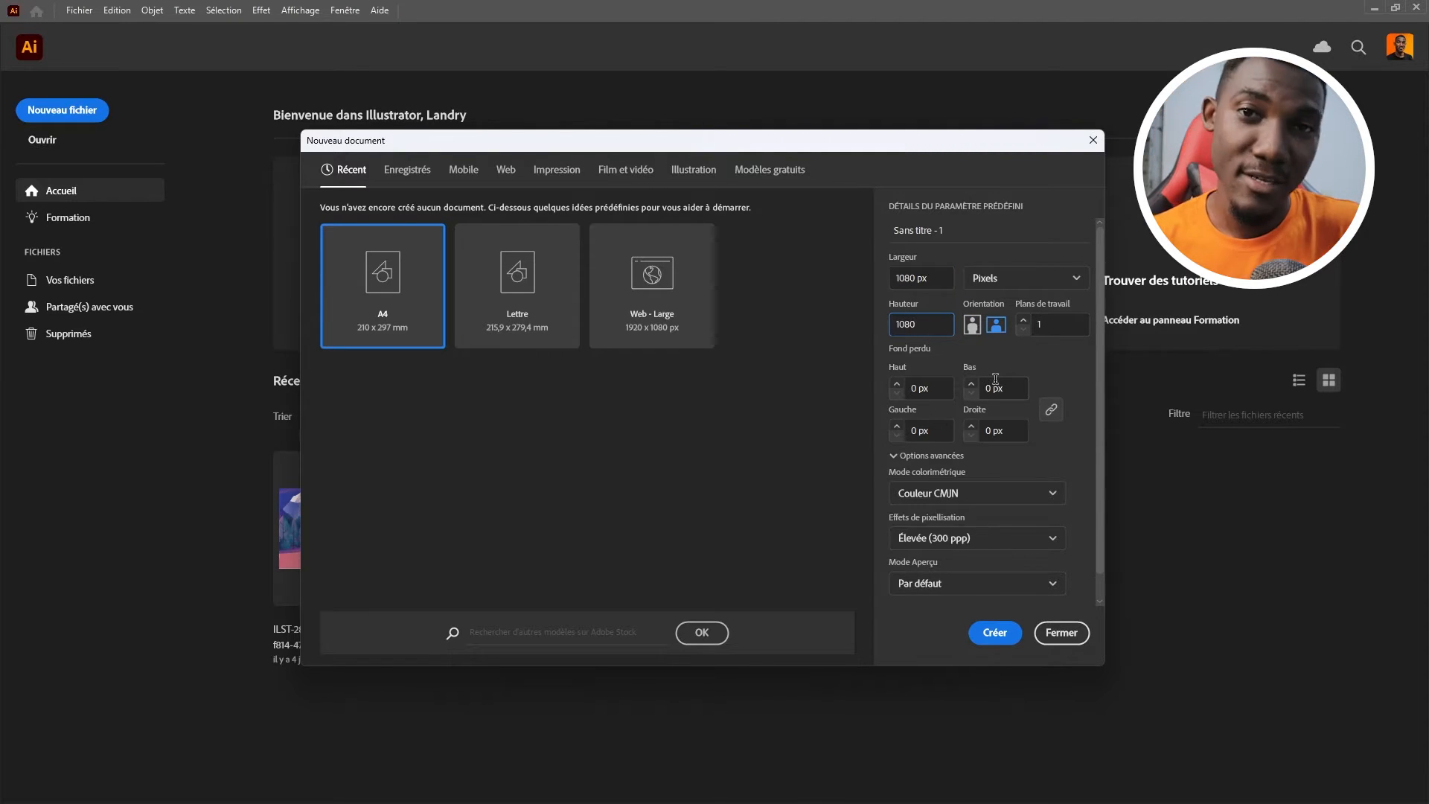
Set the colour mode to Couleur RVB and the raster effects to Écran (72 ppp), and create the document.
{"action": "left_click", "coordinate": [980, 491]}
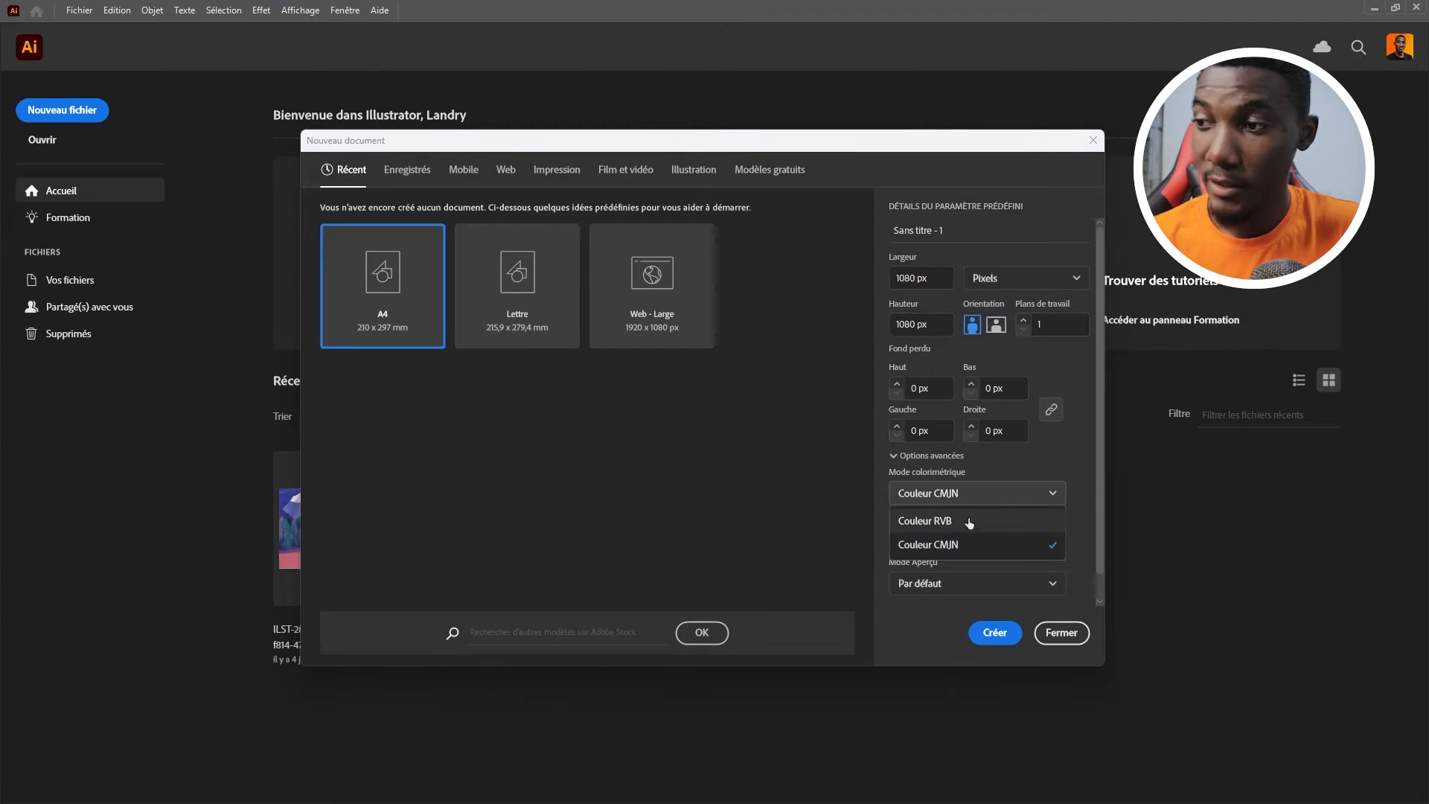
{"action": "left_click", "coordinate": [968, 520]}
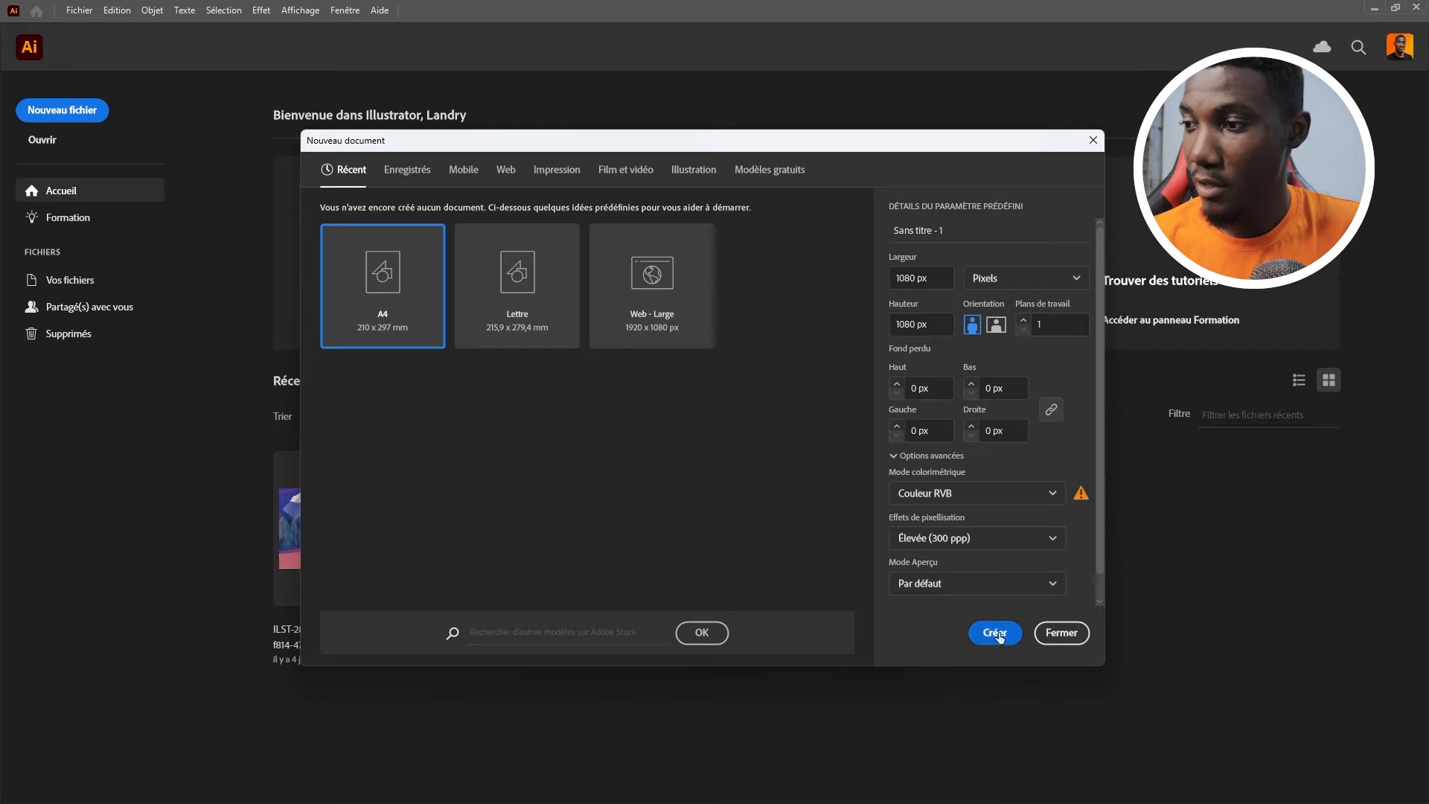
{"action": "left_click", "coordinate": [941, 535]}
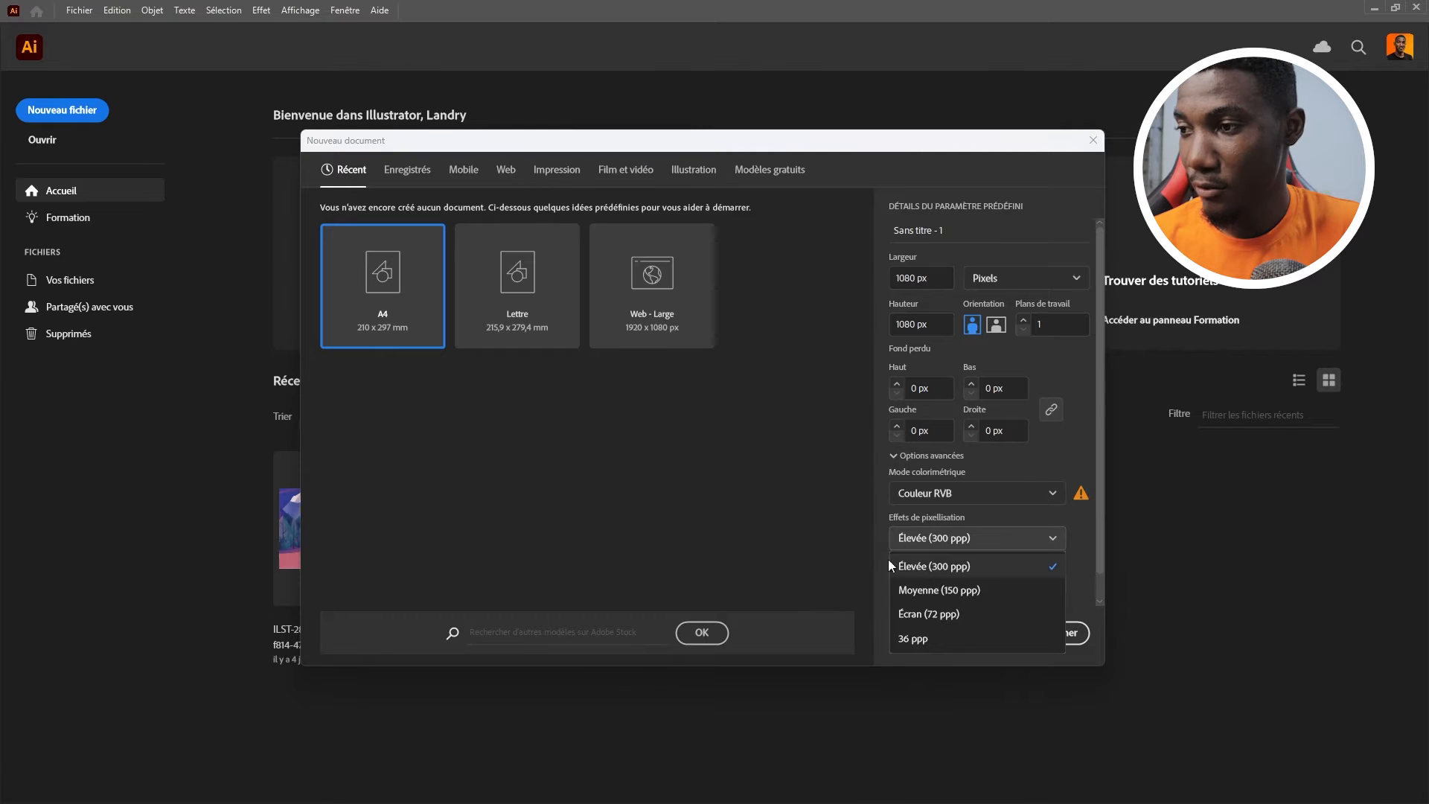
{"action": "left_click", "coordinate": [965, 615]}
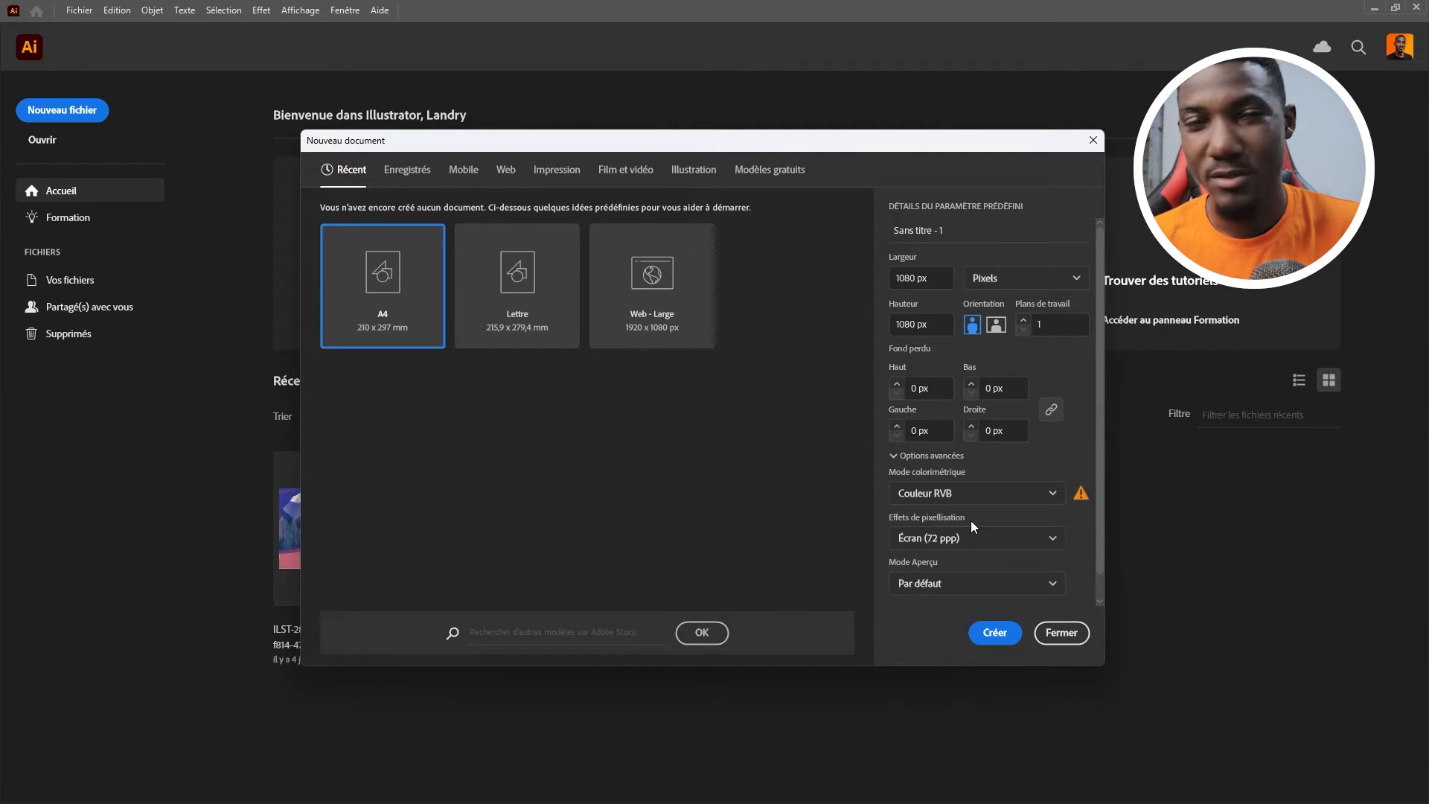
{"action": "left_click", "coordinate": [996, 633]}
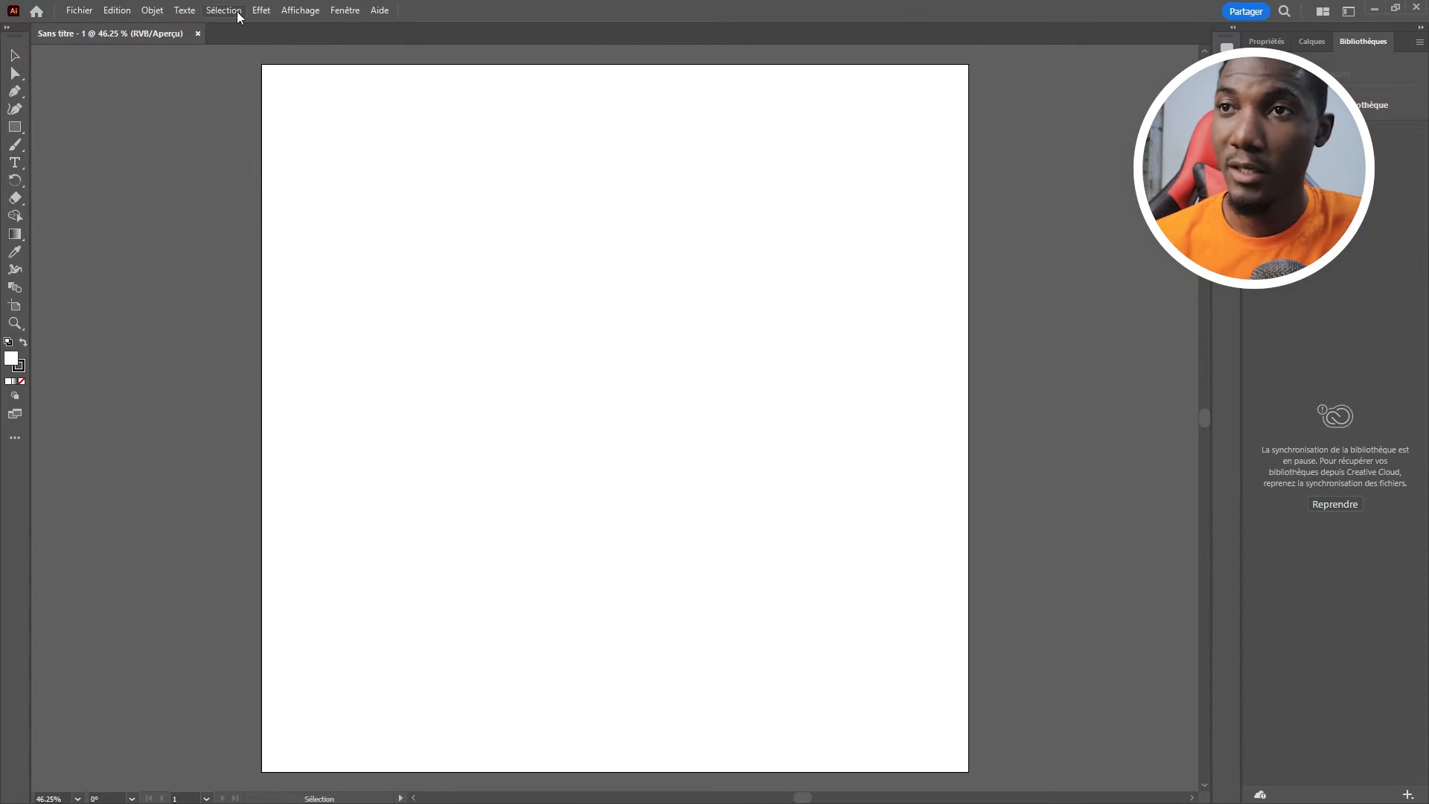
{"action": "left_click", "coordinate": [75, 10]}
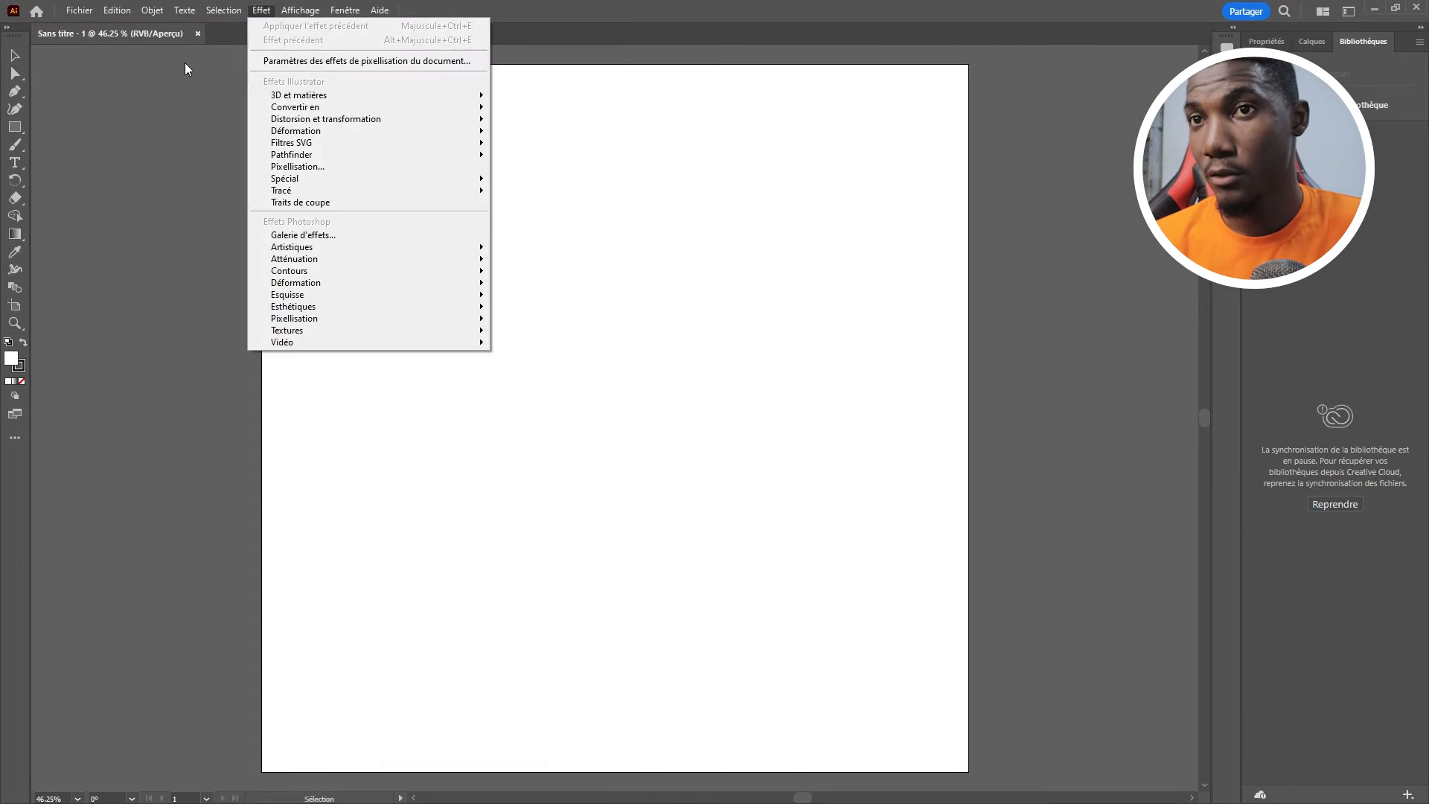
{"action": "left_click", "coordinate": [119, 76]}
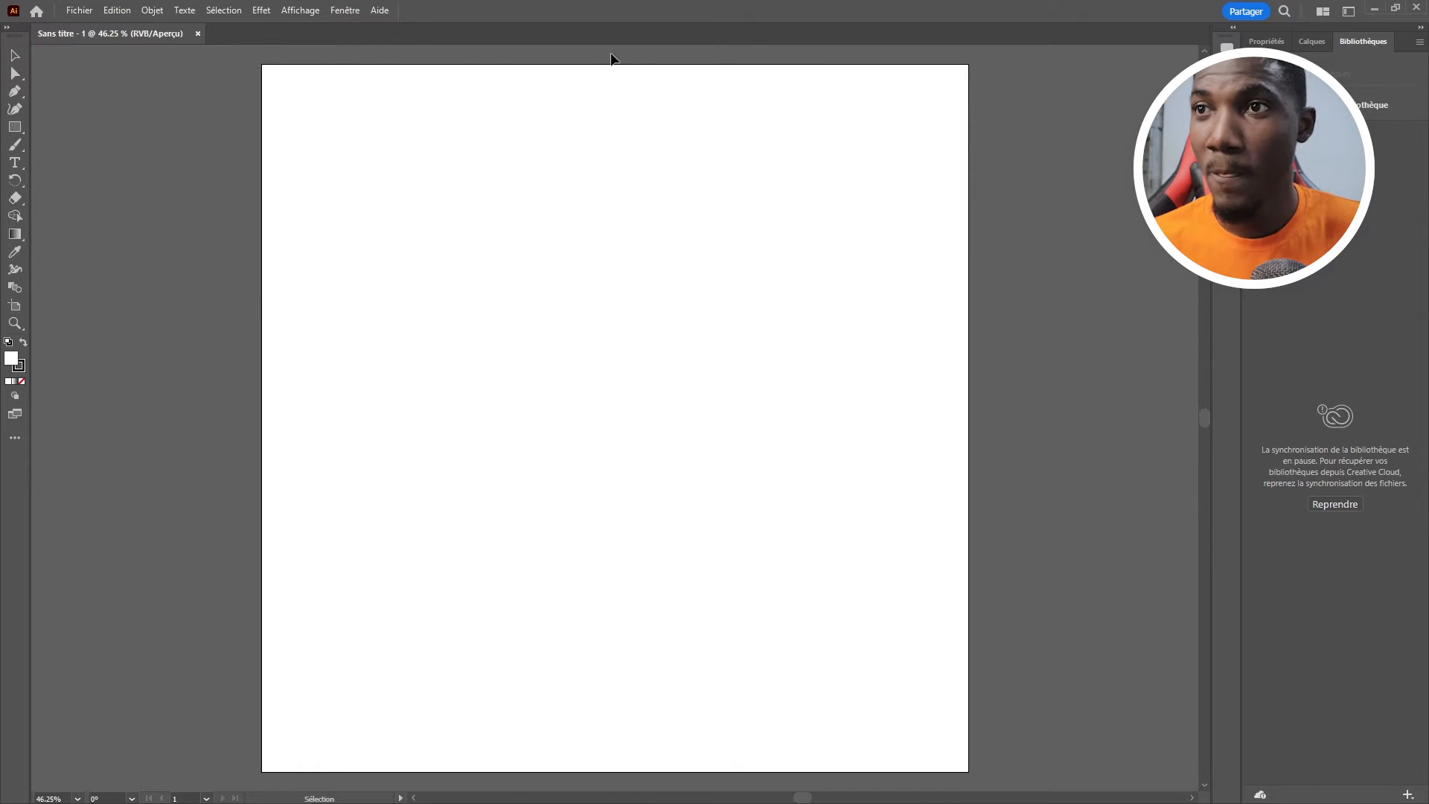
Switch the workspace to Les indispensables classiques.
{"action": "left_click", "coordinate": [340, 15]}
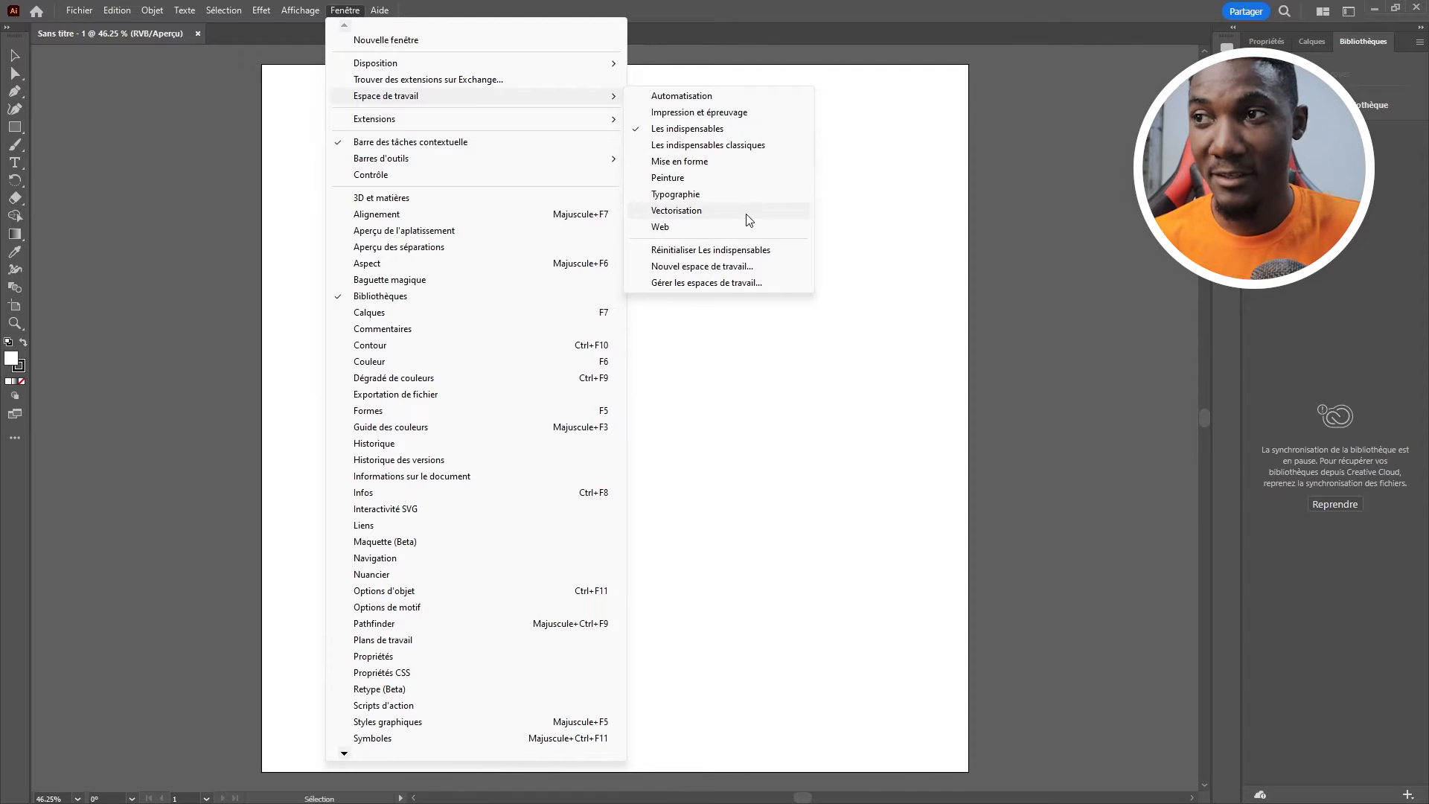
{"action": "left_click", "coordinate": [759, 149]}
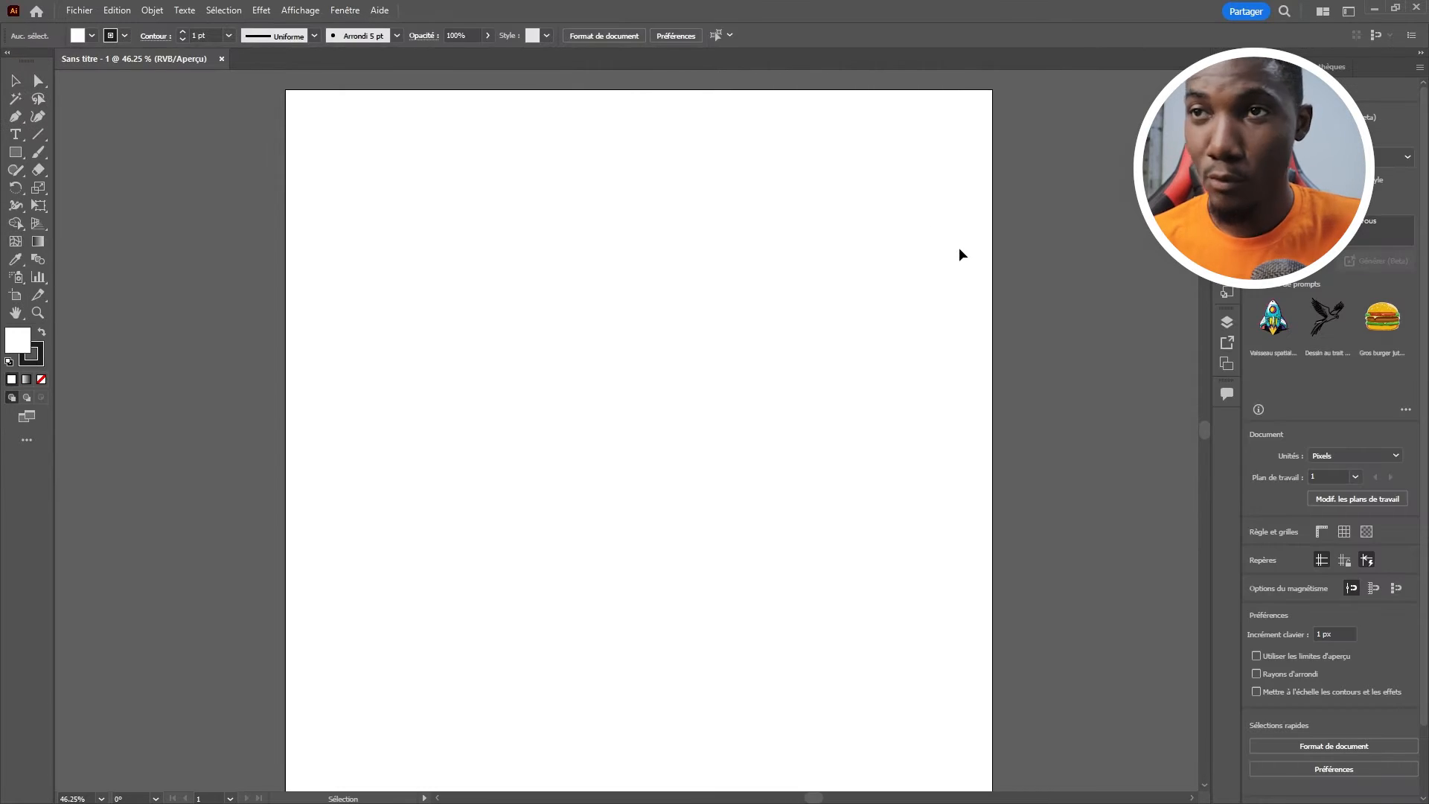
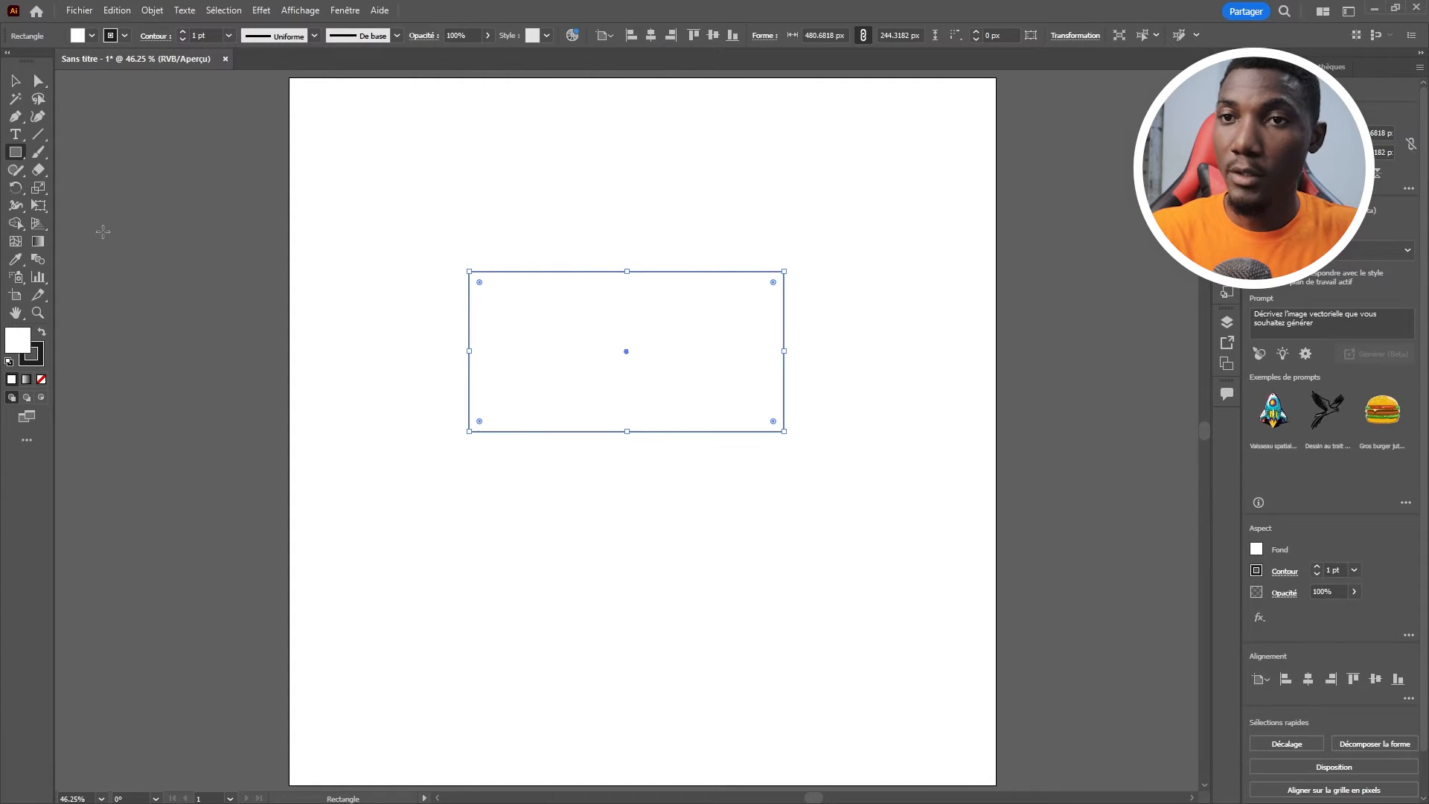
Skew the rectangle with Free Transform into a right-leaning parallelogram about 664 px wide and 199 px high, and postpone the generative AI introduction.
{"action": "left_click", "coordinate": [39, 208]}
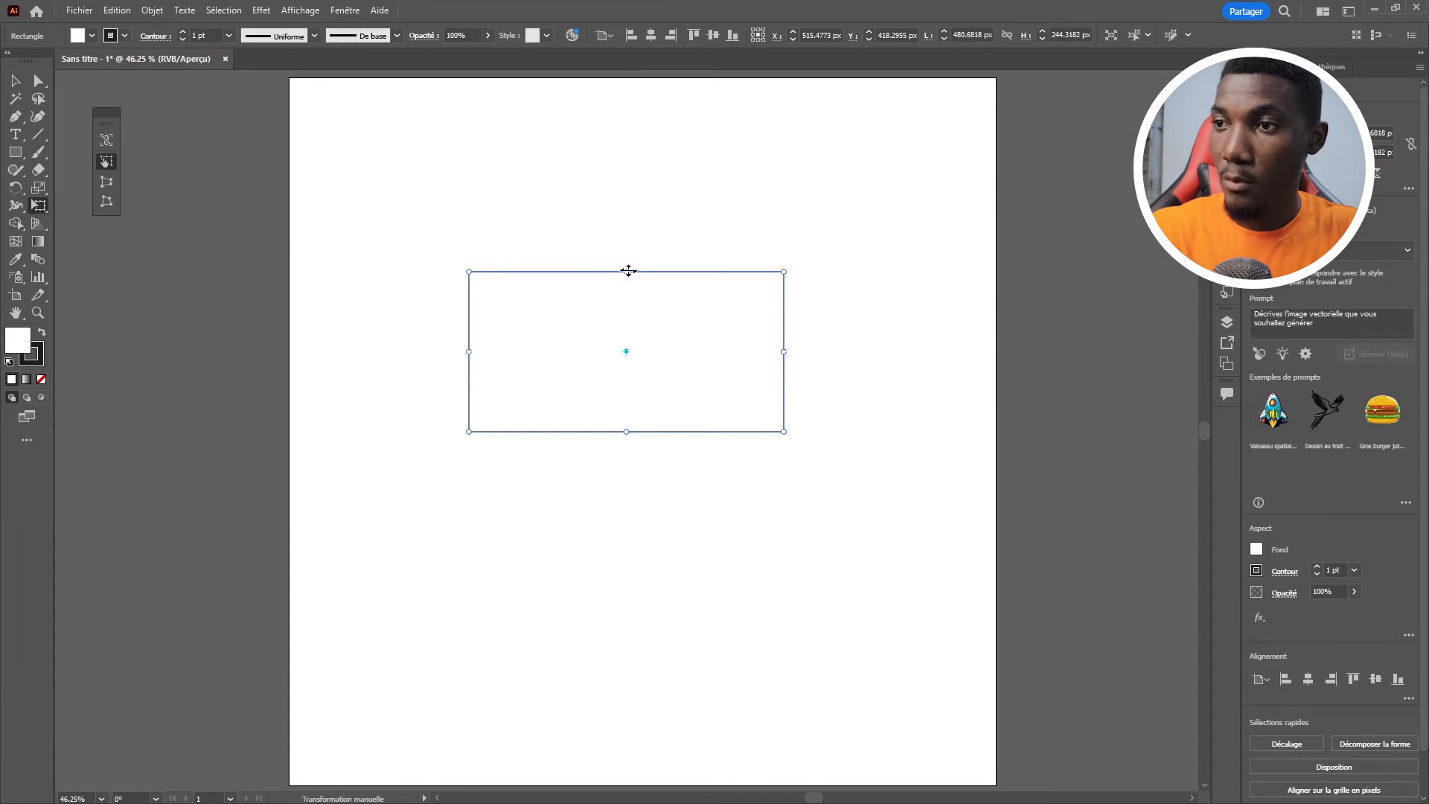
{"action": "left_click_drag", "start_coordinate": [629, 271], "coordinate": [678, 293]}
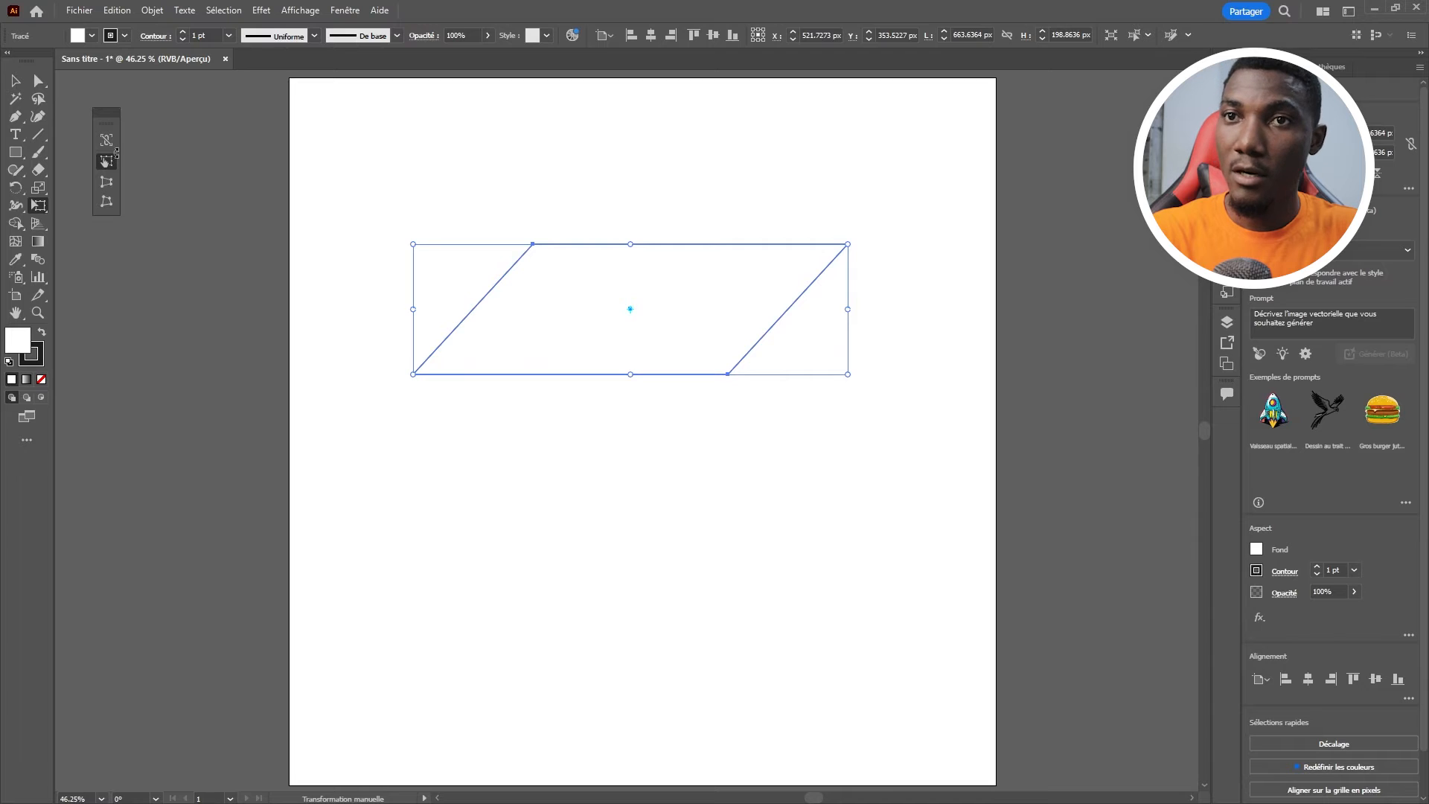
{"action": "left_click", "coordinate": [20, 88]}
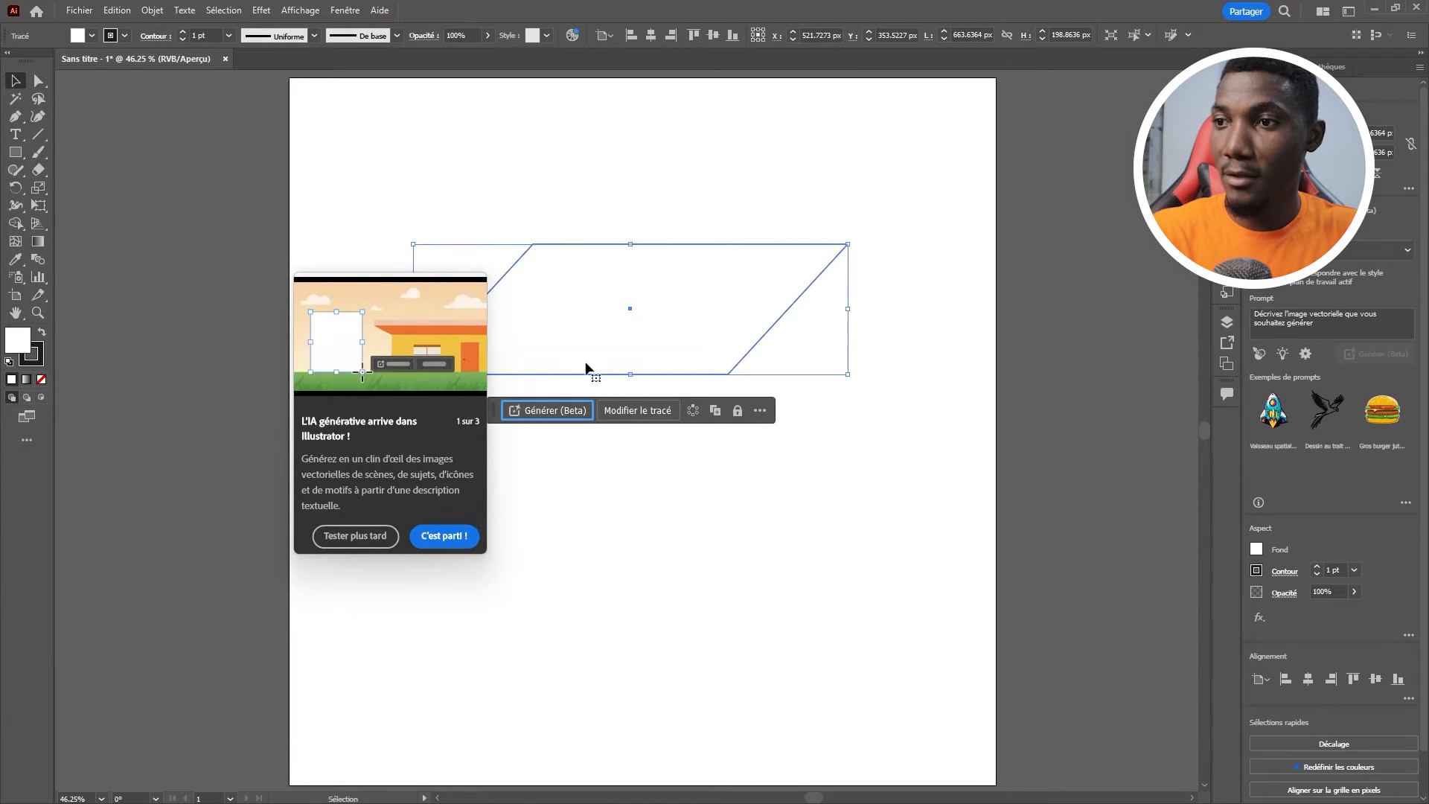
{"action": "left_click", "coordinate": [355, 542]}
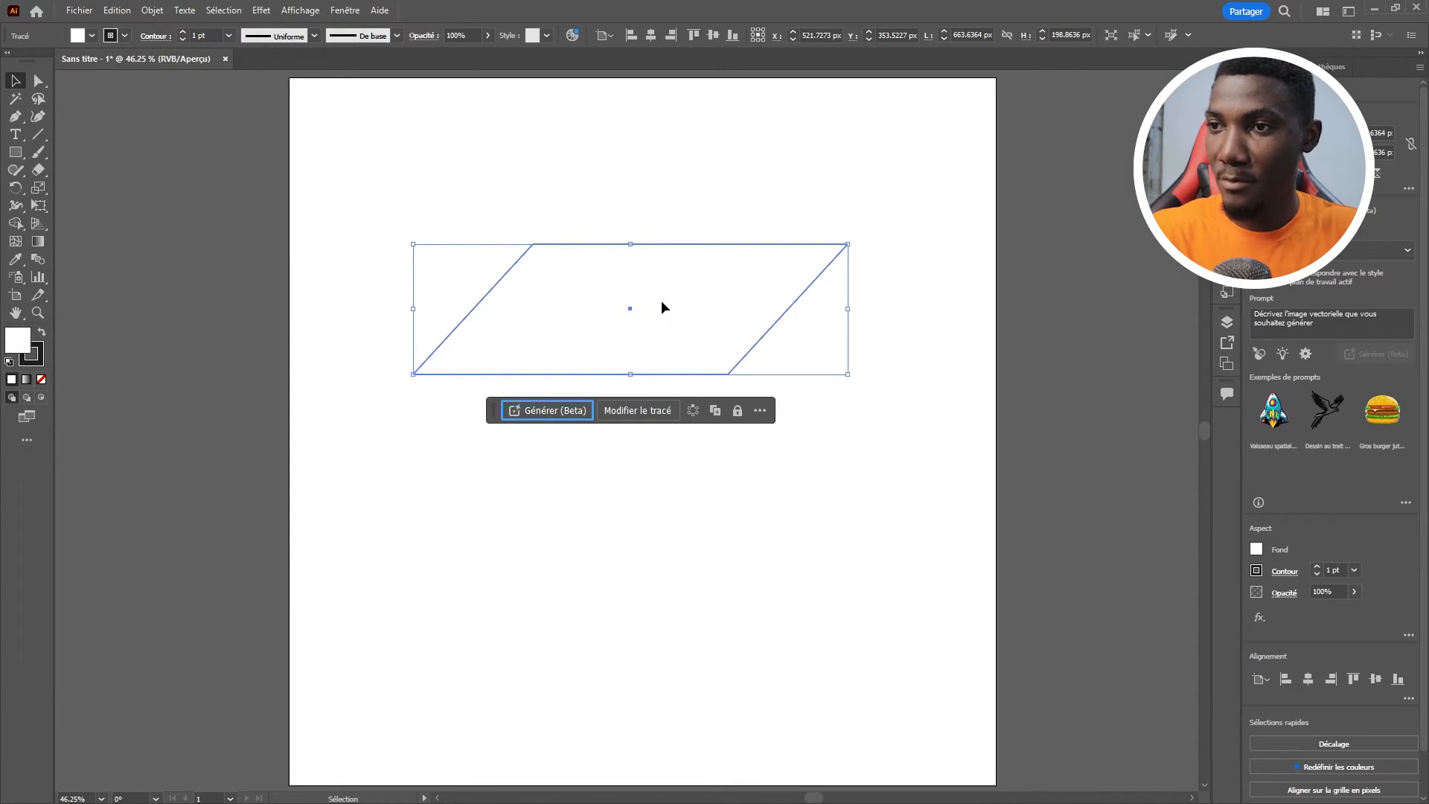
Duplicate the parallelogram about 36 px straight down and remove the fill from both shapes.
{"action": "left_click_drag", "start_coordinate": [662, 303], "coordinate": [597, 309]}
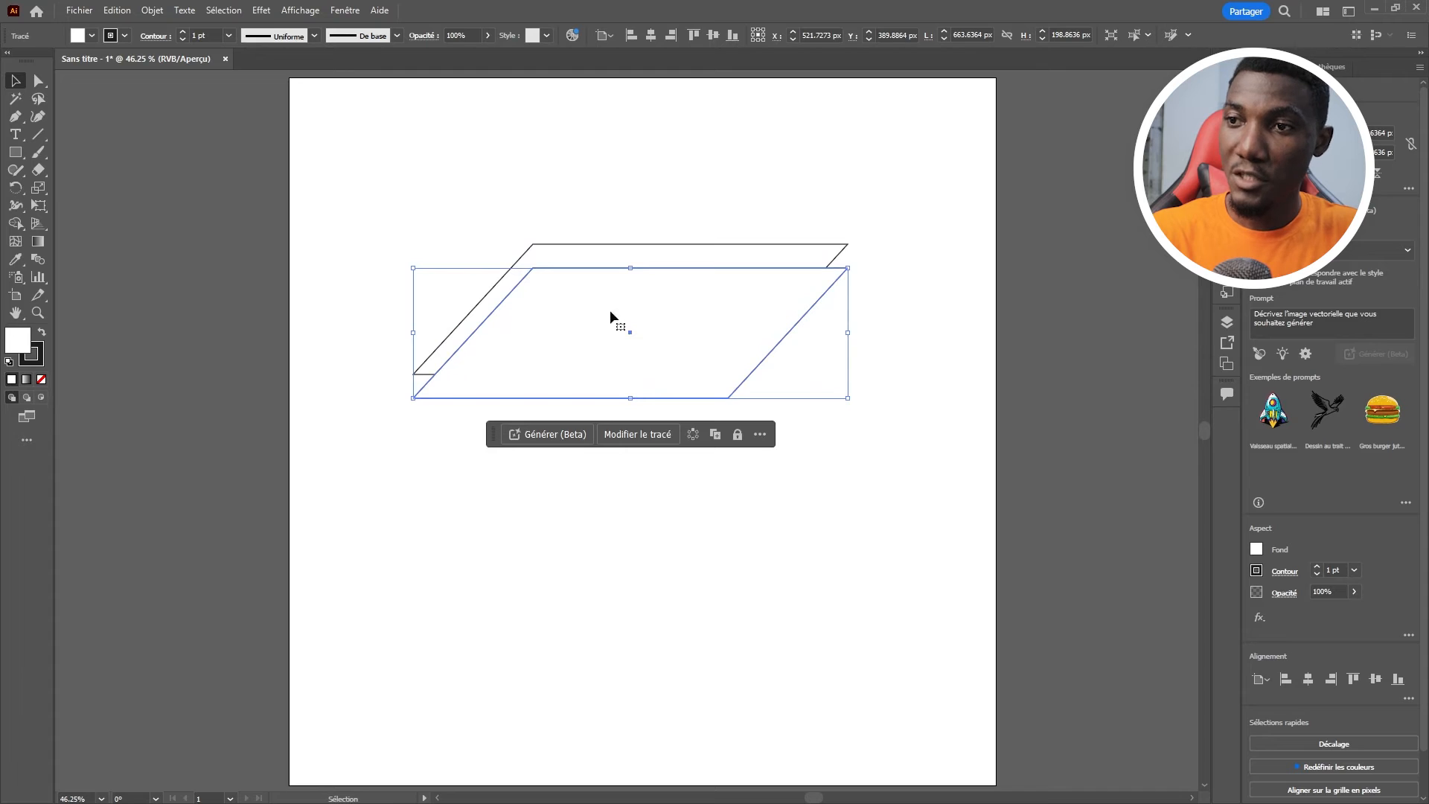
{"action": "left_click_drag", "start_coordinate": [690, 215], "coordinate": [543, 319]}
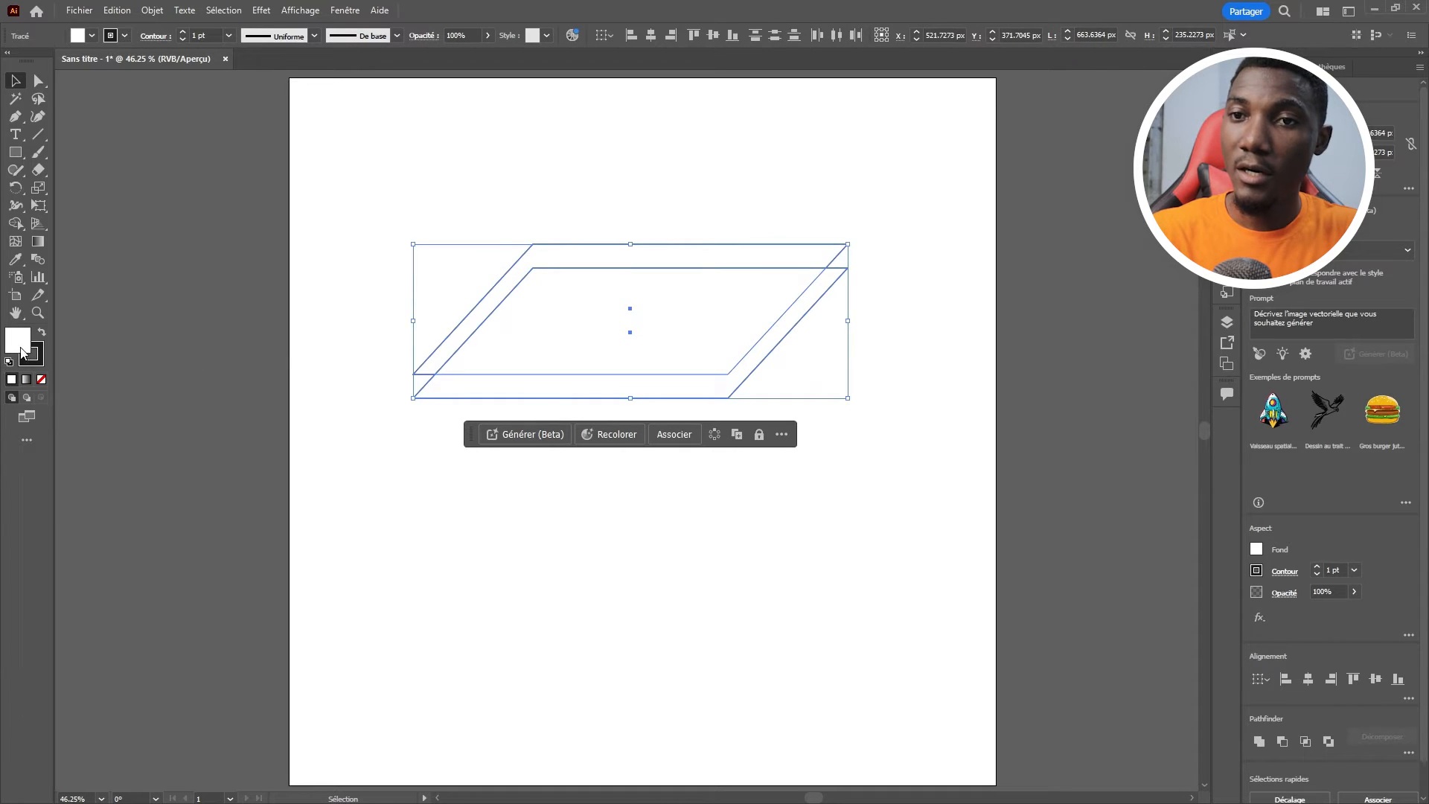
{"action": "left_click", "coordinate": [38, 381]}
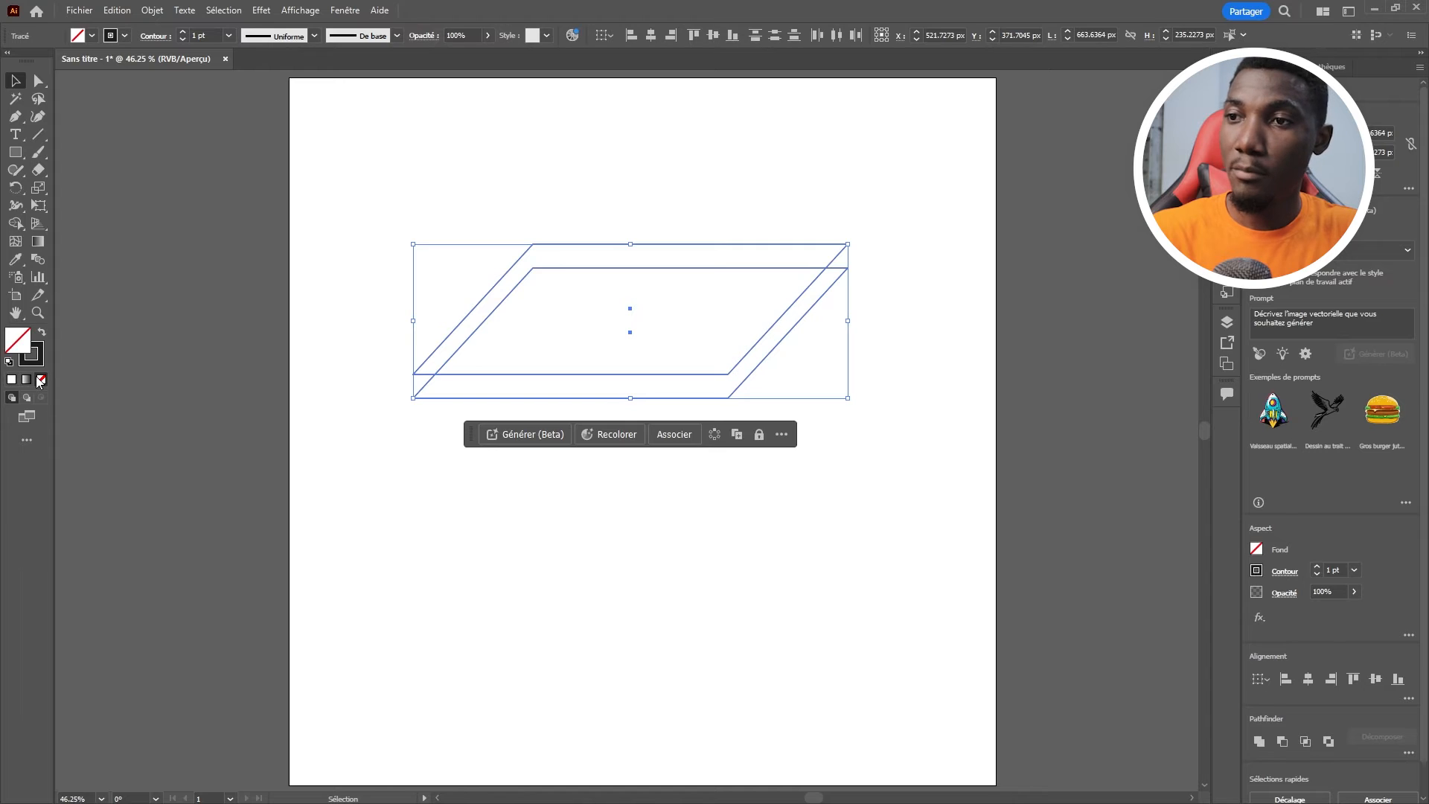
{"action": "left_click", "coordinate": [332, 430]}
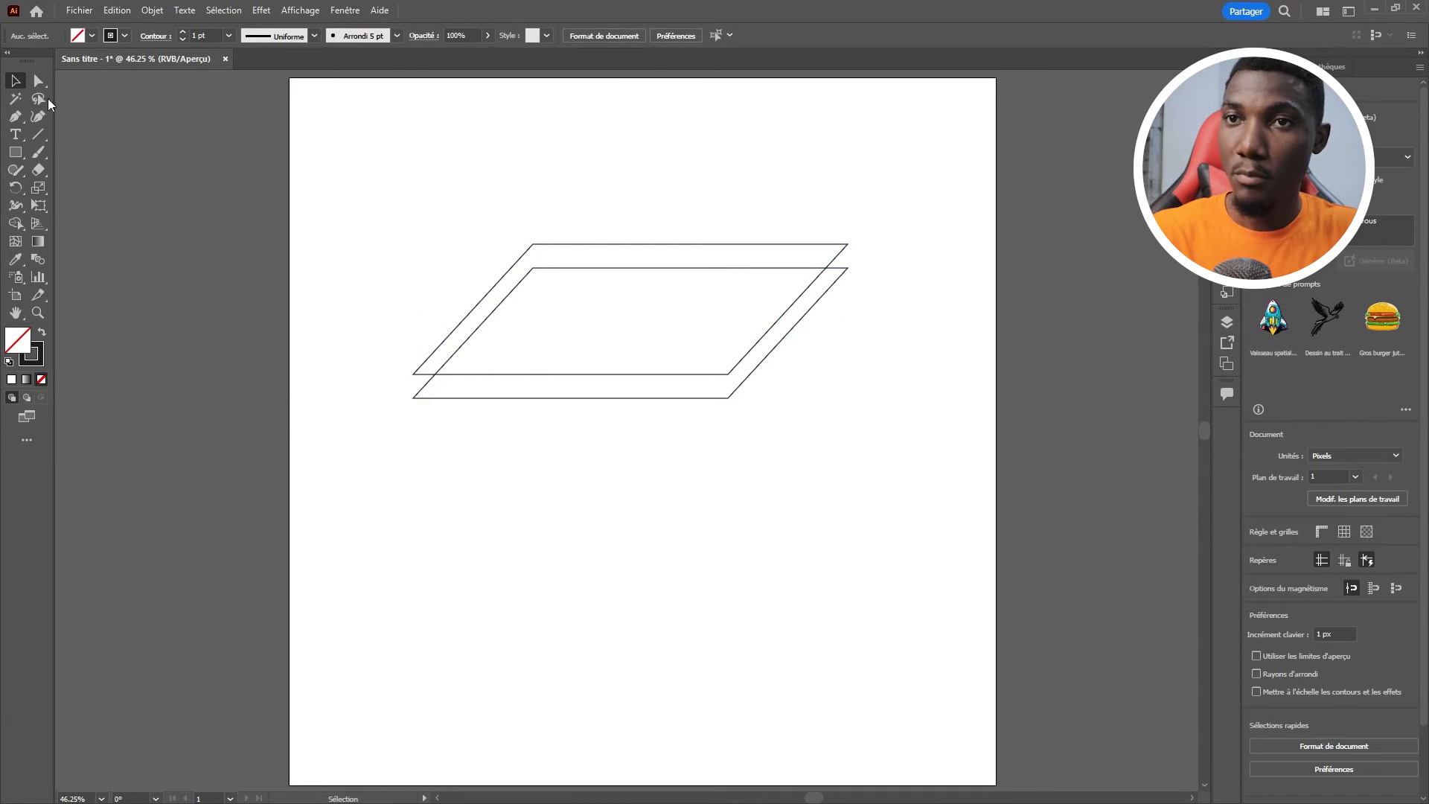
Draw a straight leg about 45 px wide and 303 px tall with the Pen tool, down from the upper parallelogram's front right corner.
{"action": "left_click", "coordinate": [14, 116]}
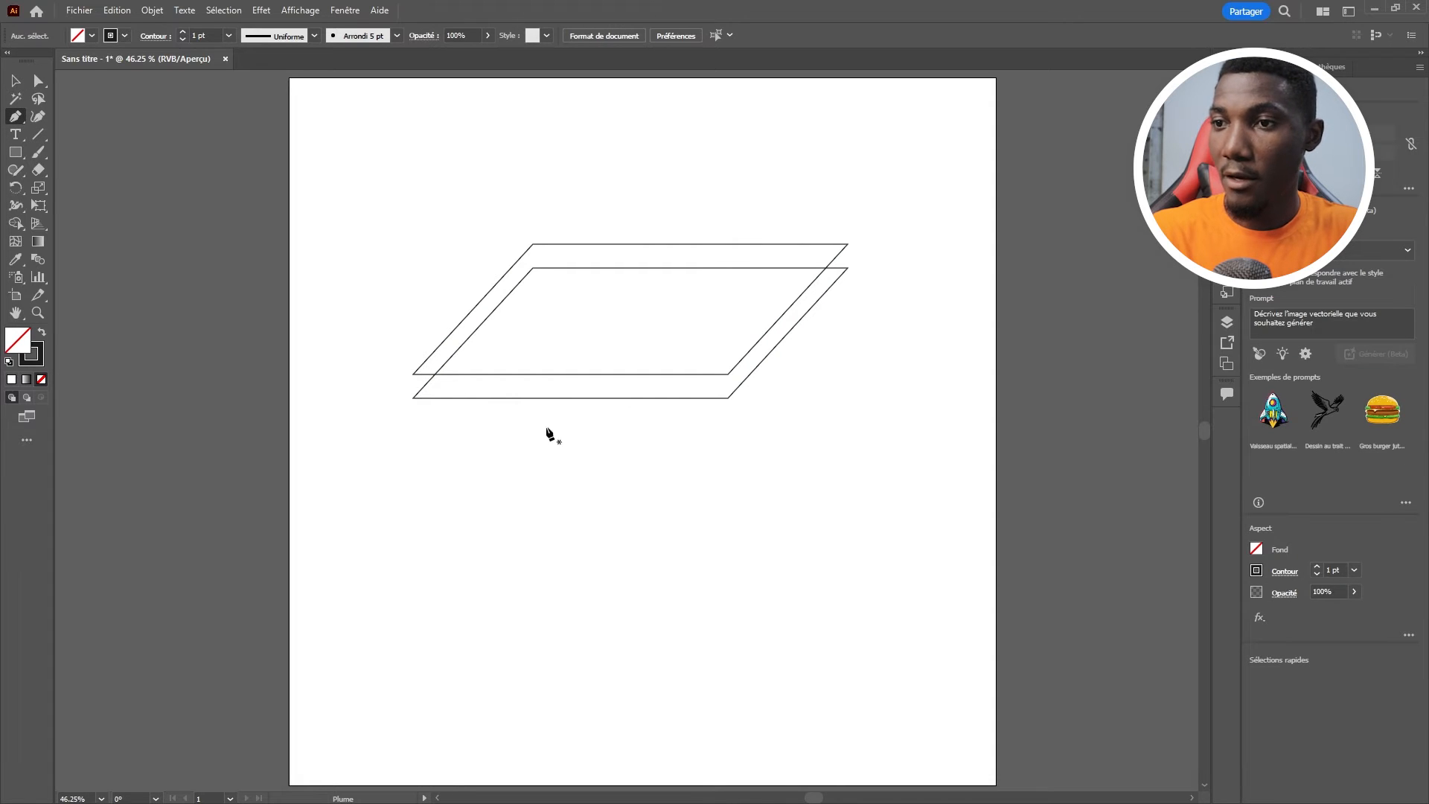
{"action": "left_click", "coordinate": [727, 373]}
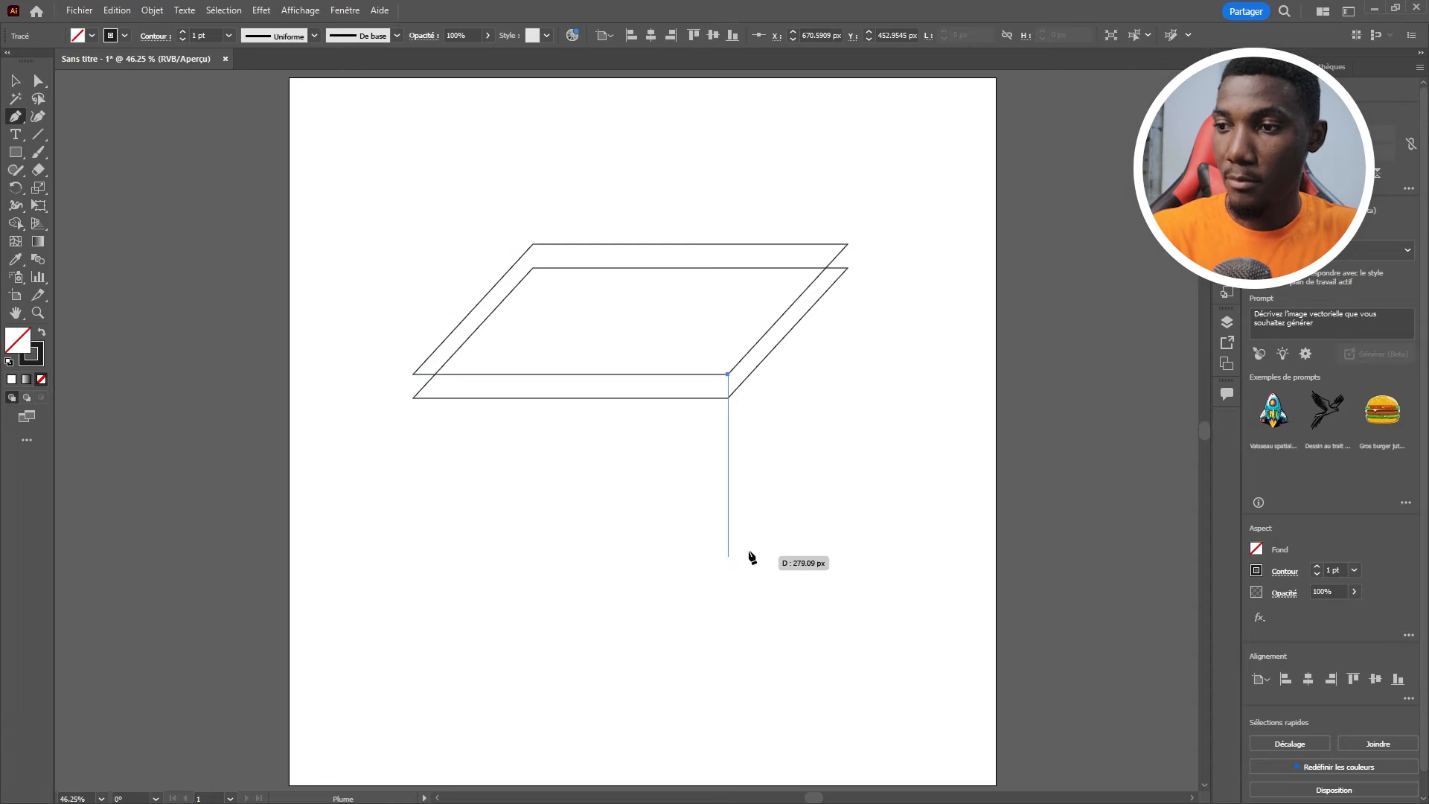
{"action": "left_click", "coordinate": [728, 574]}
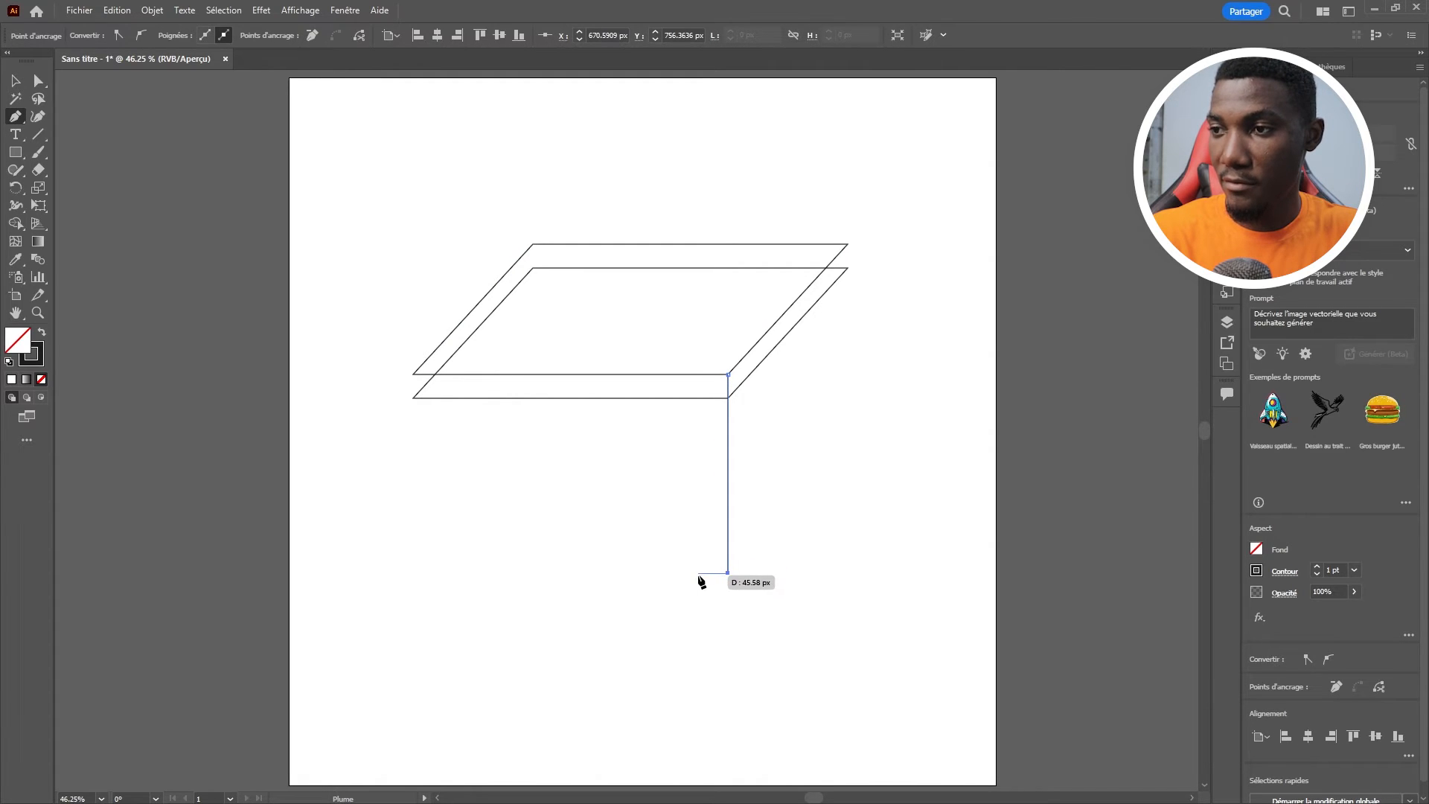
{"action": "left_click", "coordinate": [698, 574]}
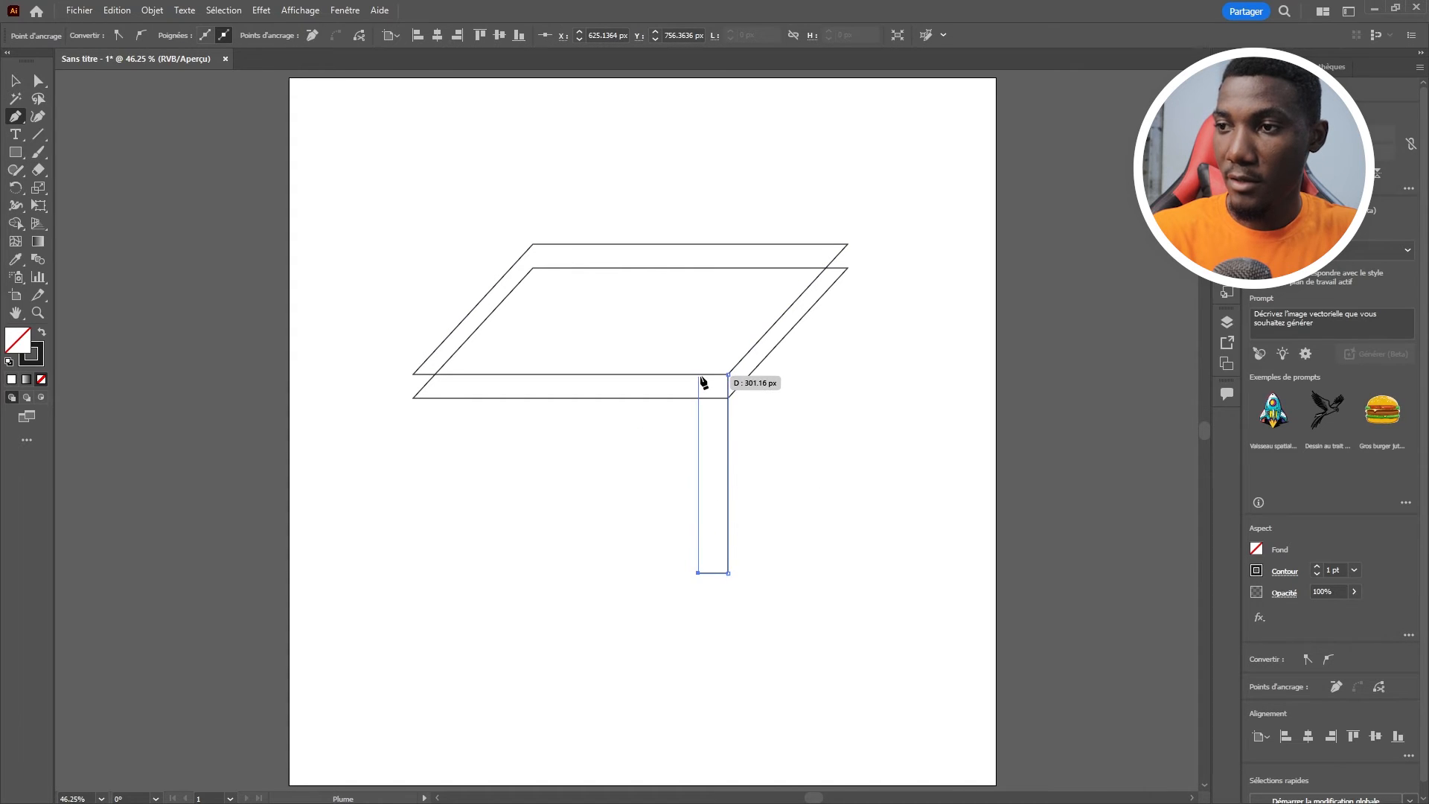
{"action": "left_click", "coordinate": [698, 375]}
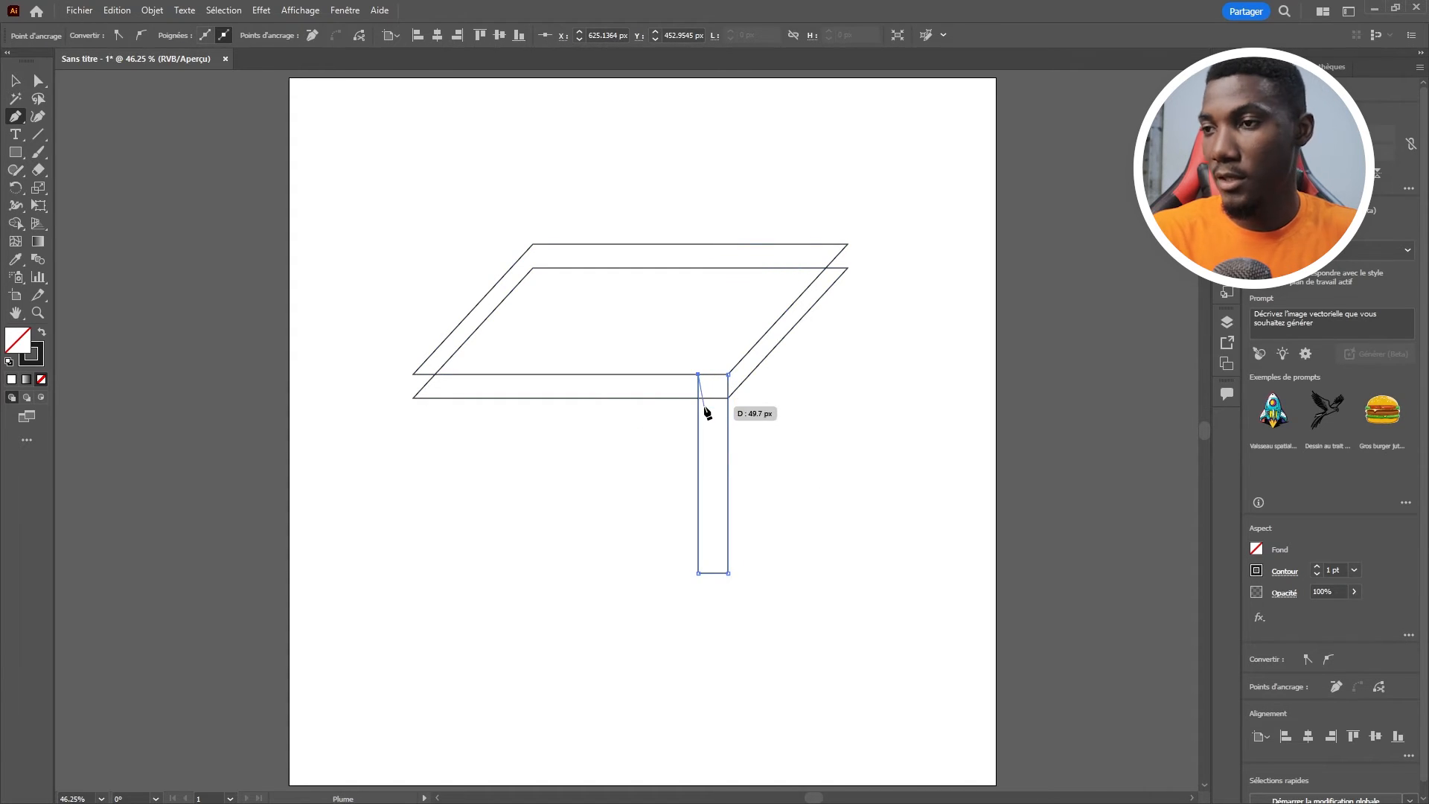
{"action": "key", "text": "v"}
{"action": "left_click", "coordinate": [792, 441]}
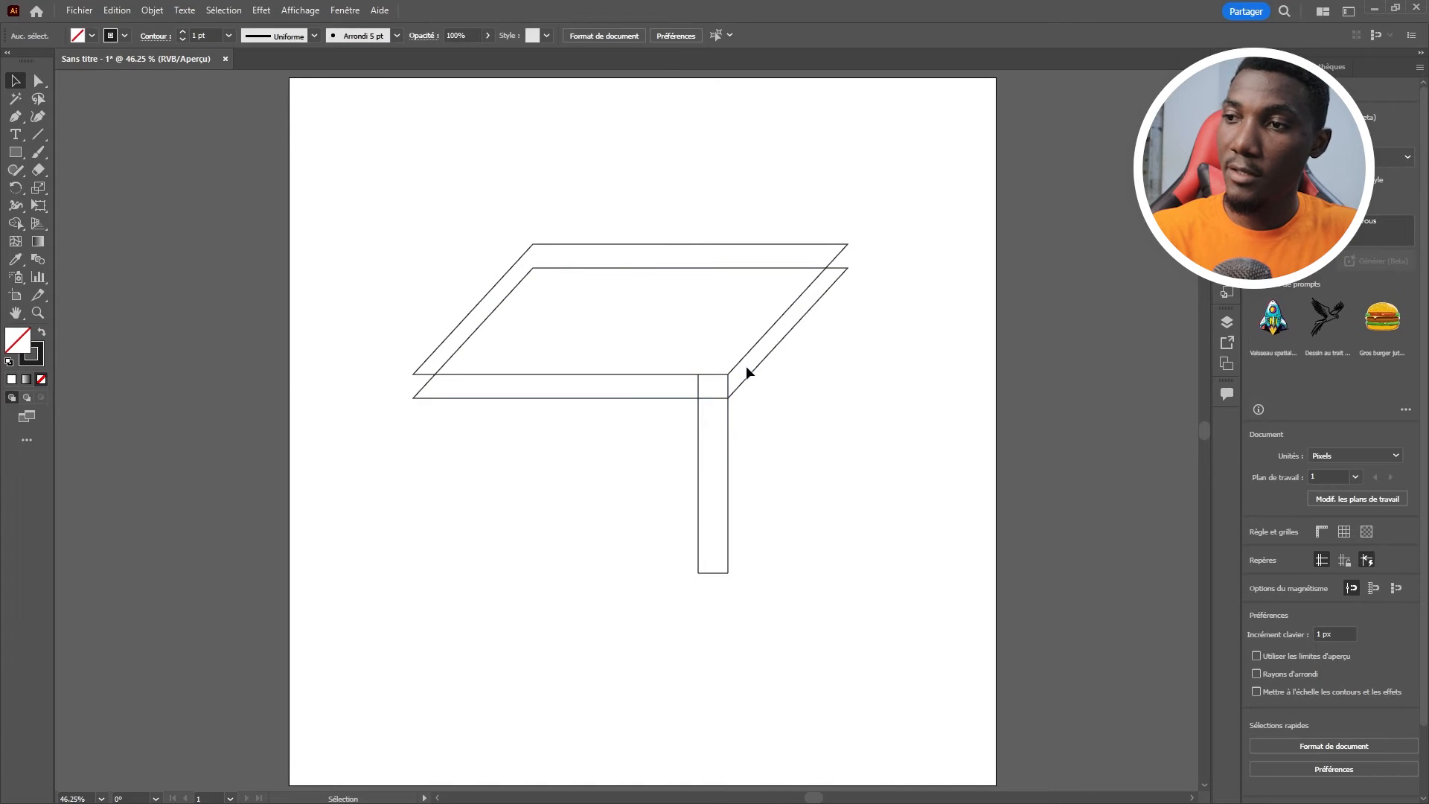
Duplicate the upper parallelogram straight down so its front right corner meets the leg's bottom corner.
{"action": "left_click_drag", "start_coordinate": [739, 367], "coordinate": [732, 568]}
{"action": "left_click", "coordinate": [850, 541]}
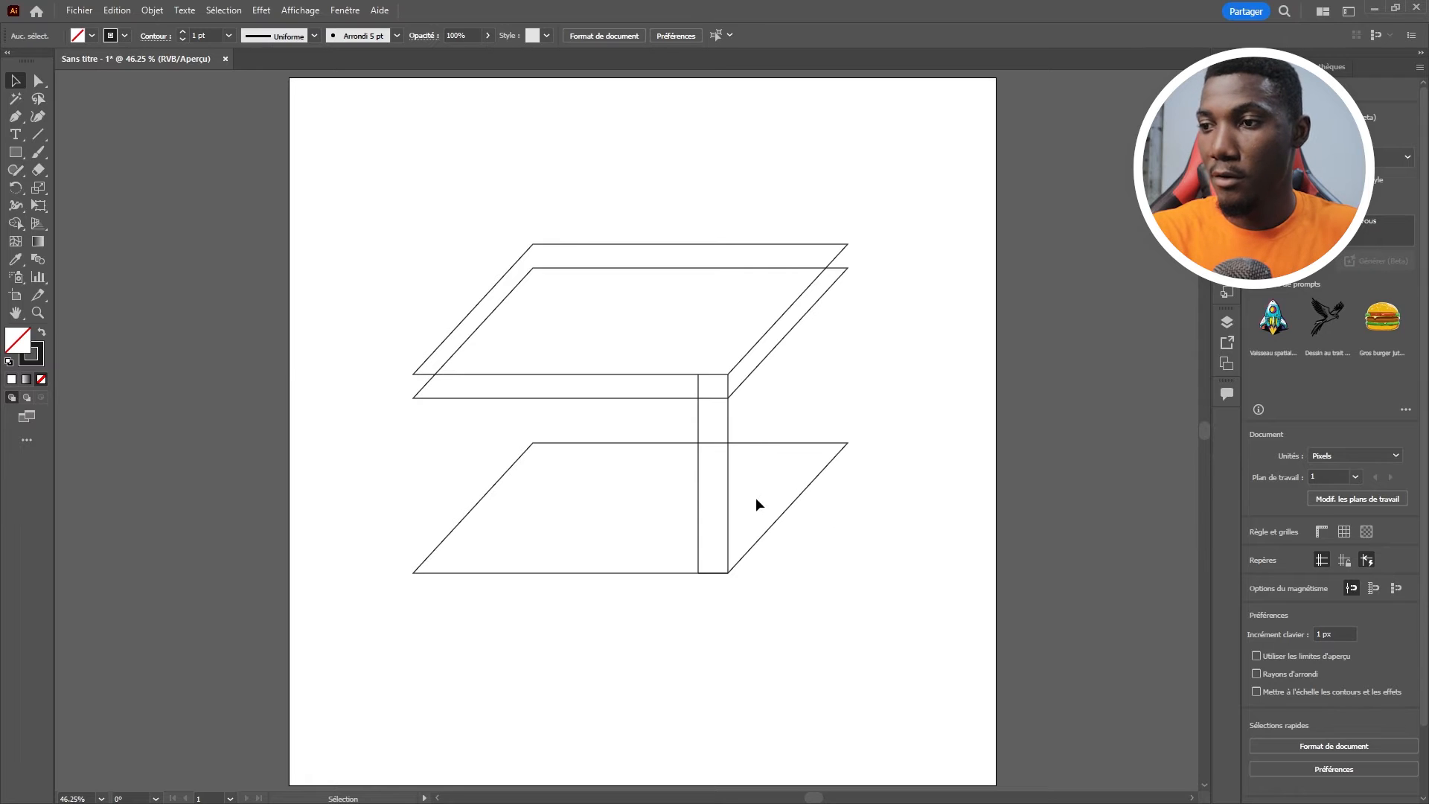
Draw a vertical side edge beside the front right leg with the Pen tool, from the lower parallelogram's slanted edge up to the tabletop.
{"action": "left_click", "coordinate": [15, 116]}
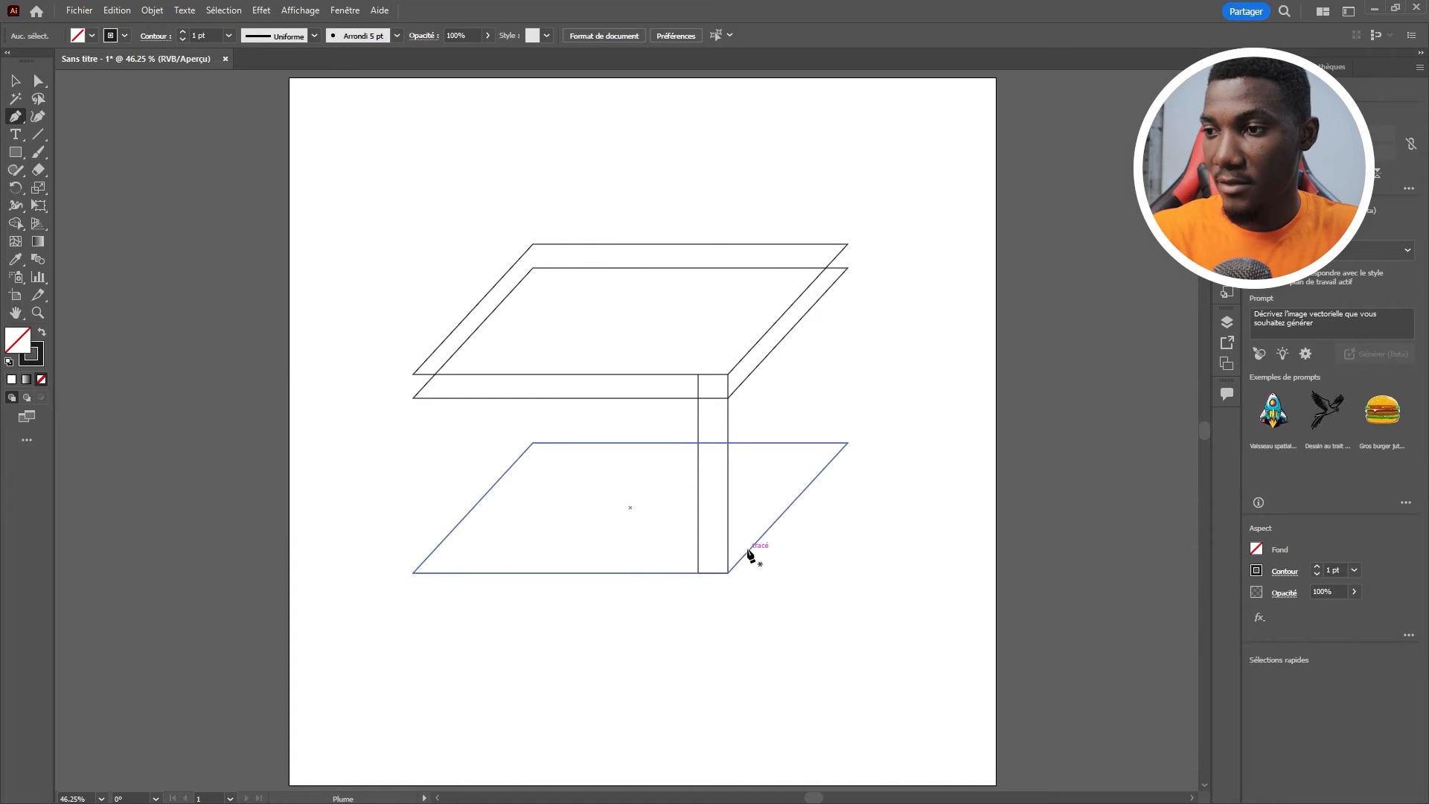
{"action": "left_click", "coordinate": [748, 551]}
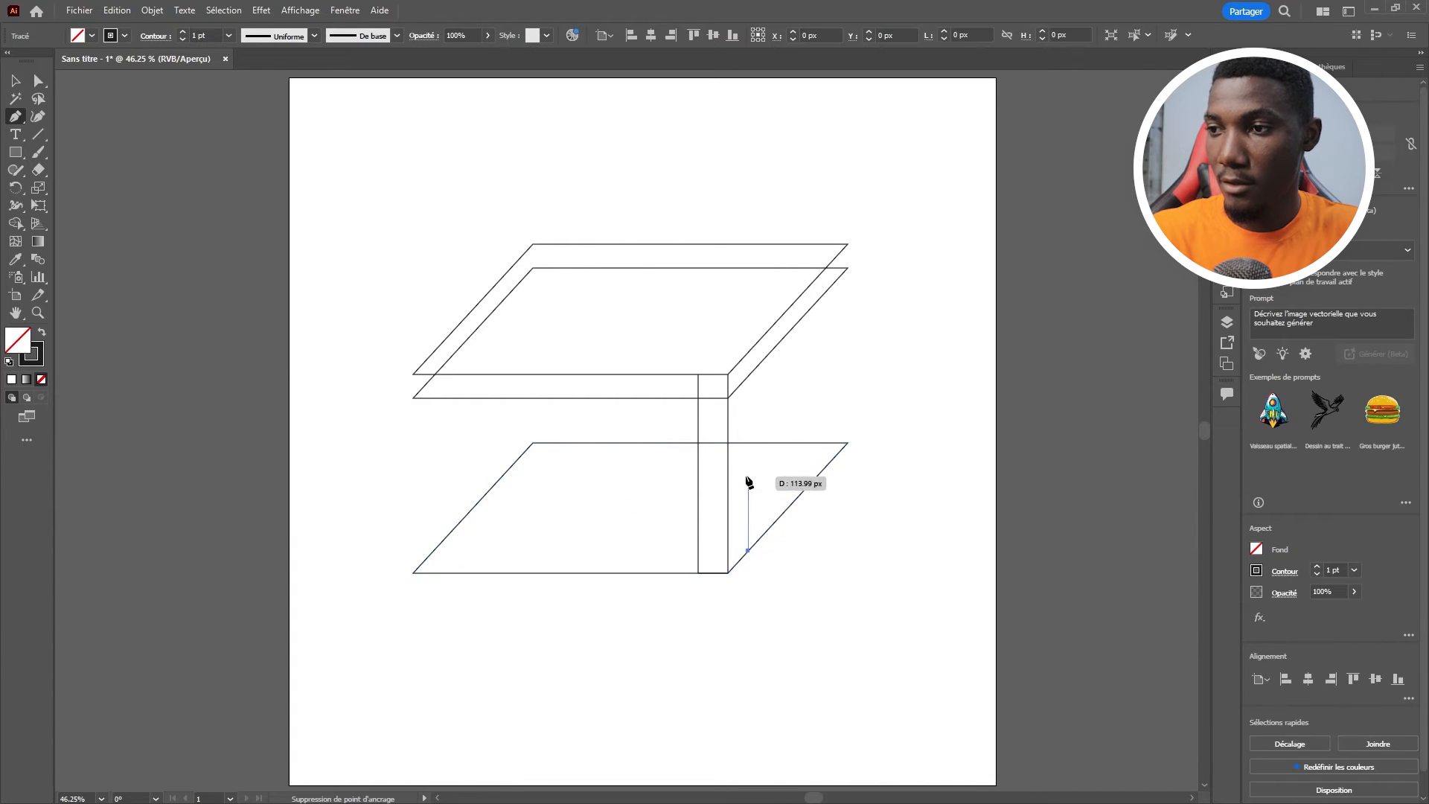
{"action": "left_click", "coordinate": [748, 376]}
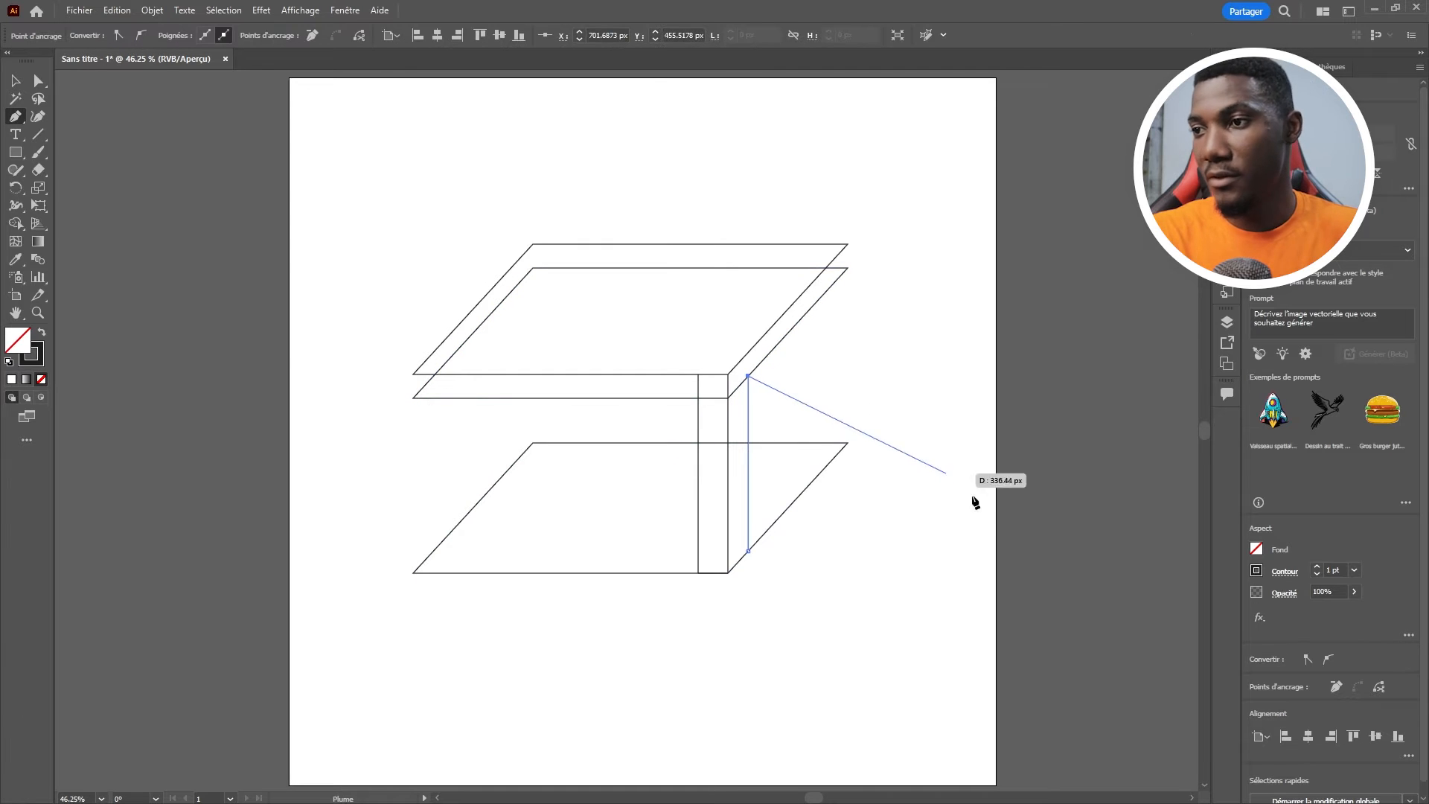
{"action": "key", "text": "Escape"}
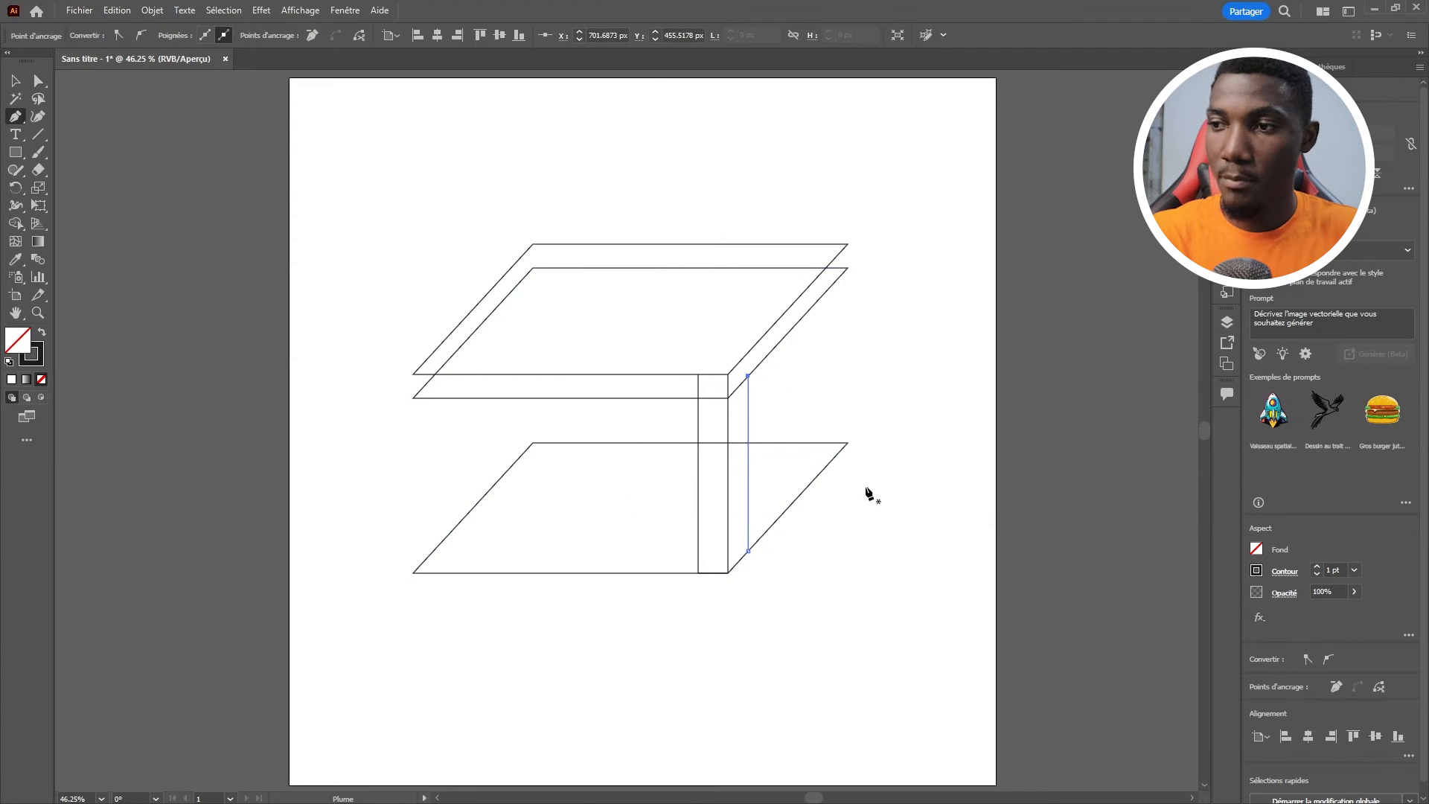
{"action": "key", "text": "v"}
{"action": "left_click", "coordinate": [888, 370]}
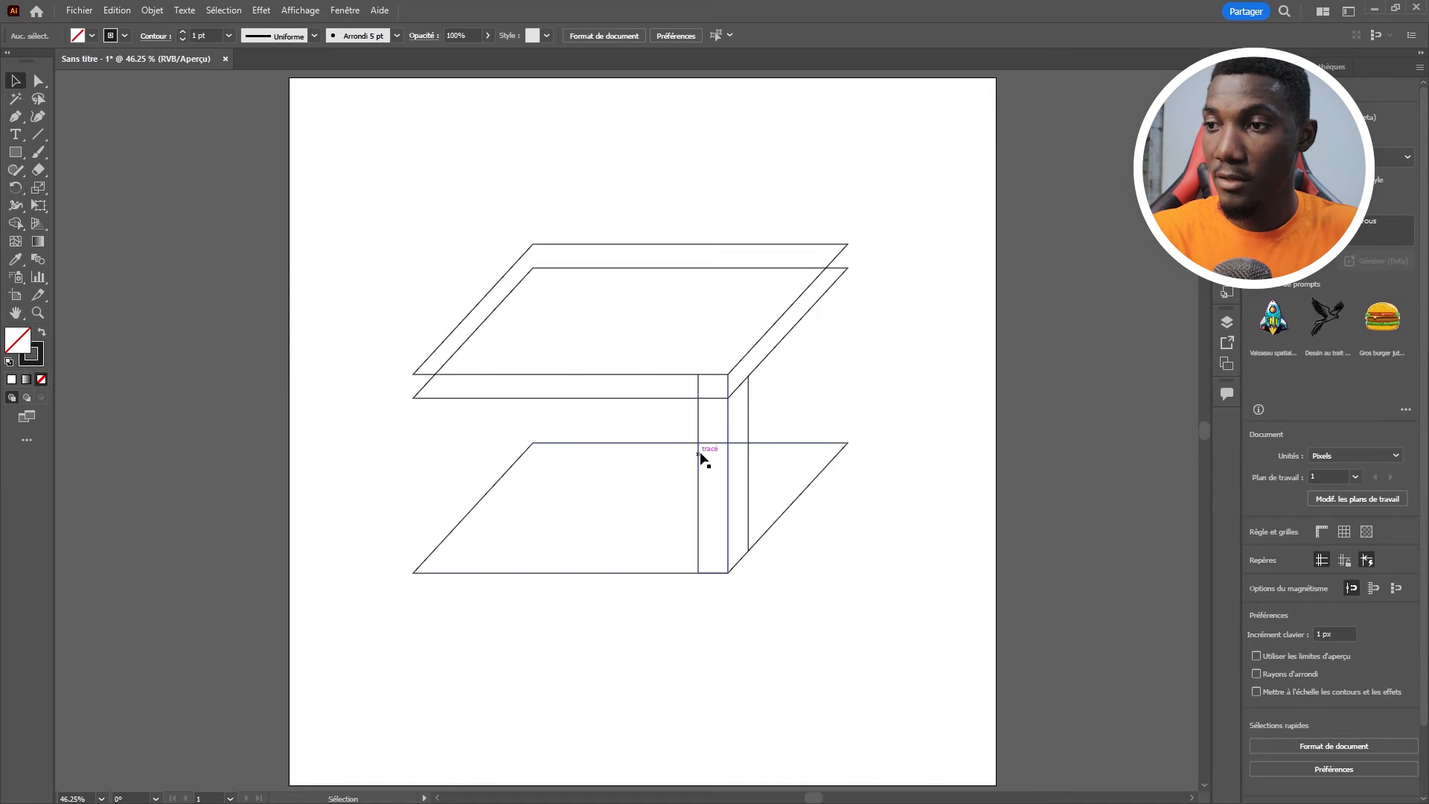
Duplicate the front right leg together with its side edge line to the other three corners of the table.
{"action": "left_click", "coordinate": [700, 427]}
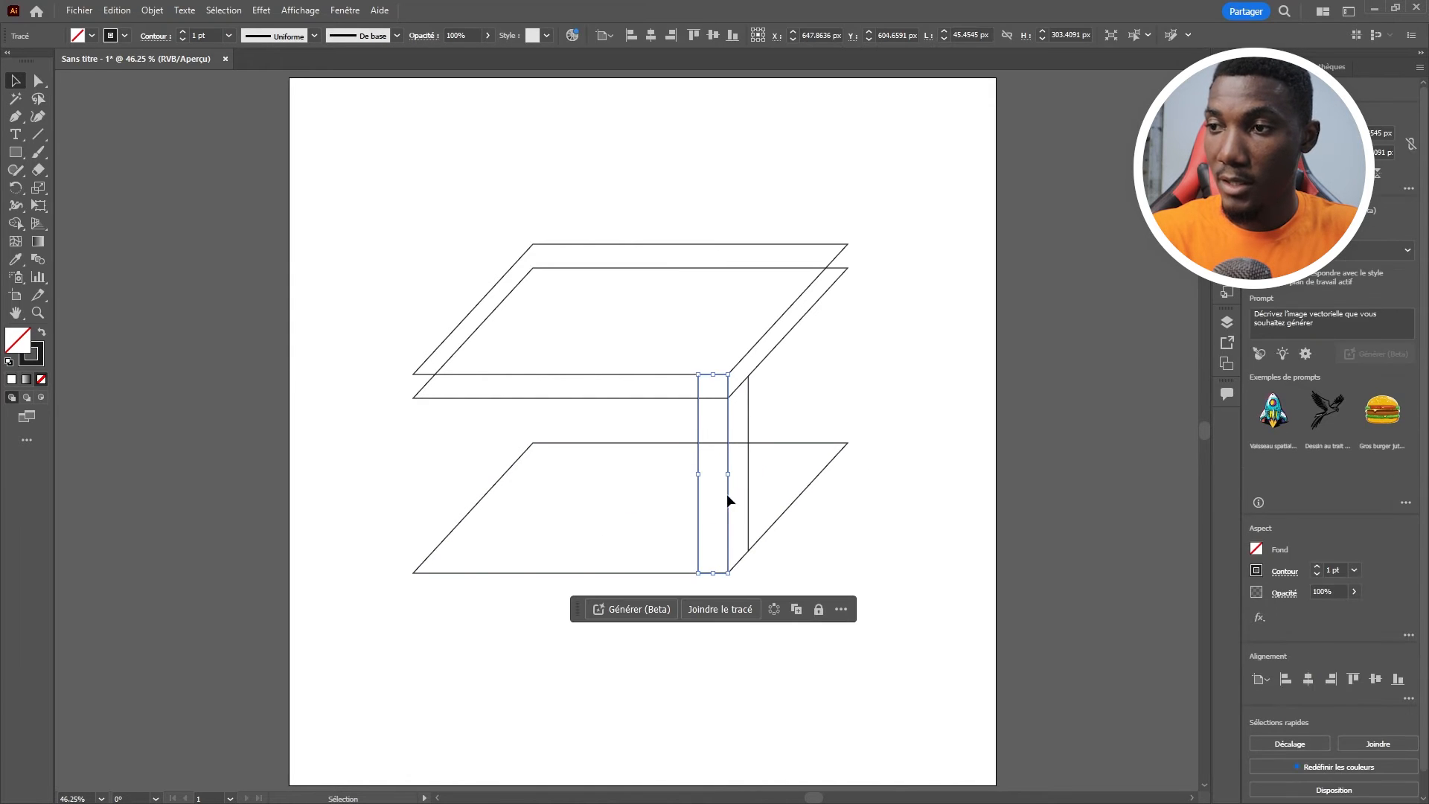
{"action": "left_click", "coordinate": [749, 421], "text": "shift"}
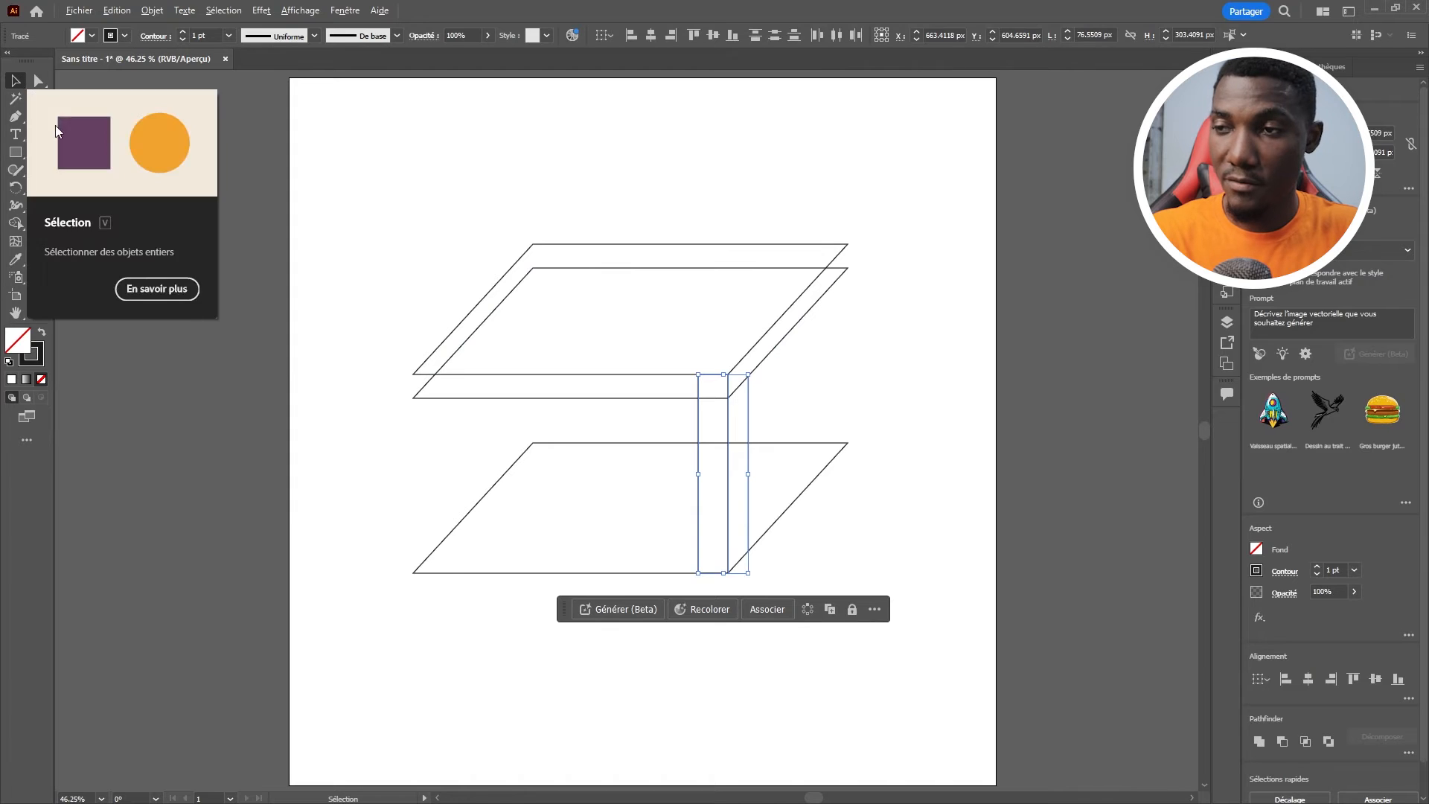
{"action": "left_click_drag", "start_coordinate": [699, 420], "coordinate": [413, 378]}
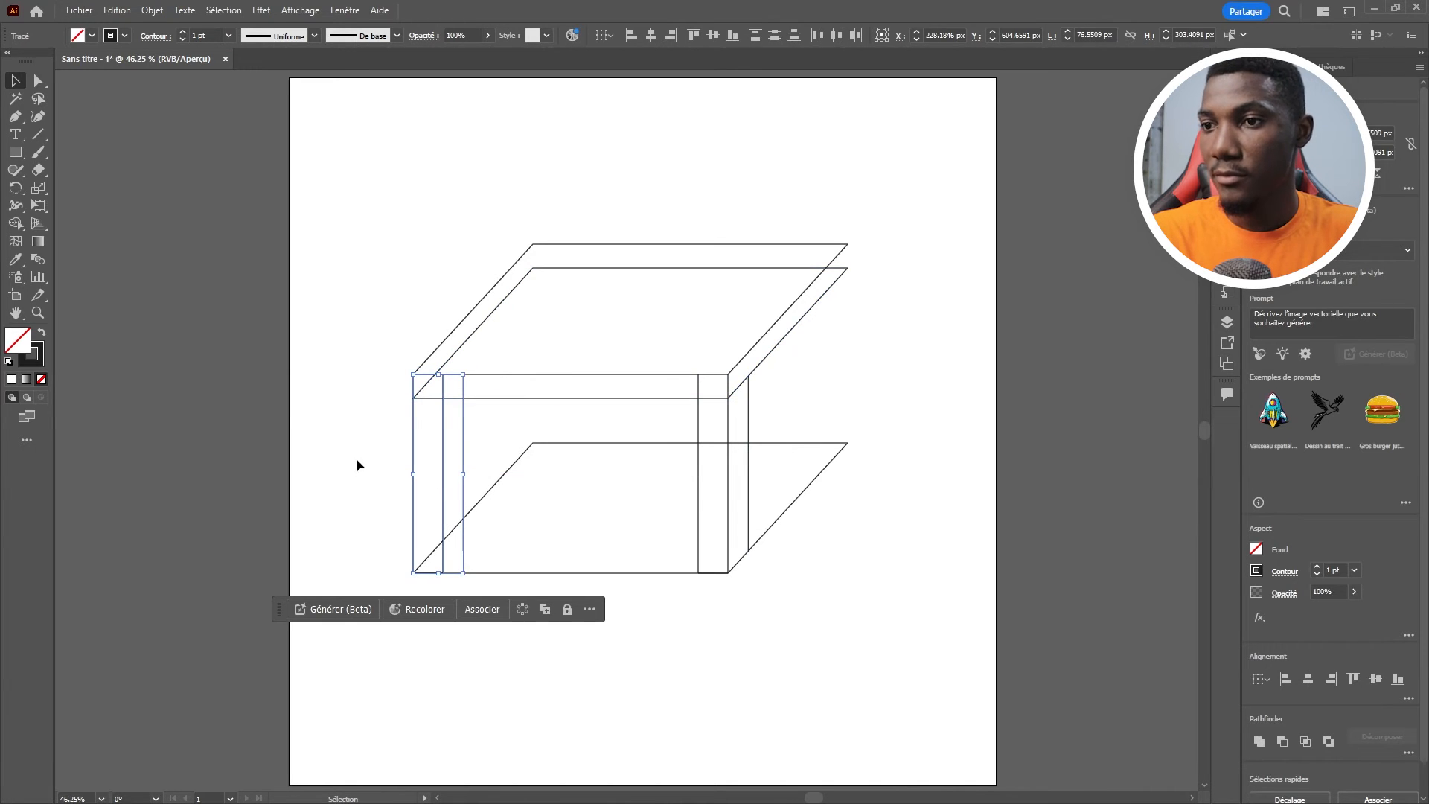
{"action": "left_click_drag", "start_coordinate": [416, 439], "coordinate": [798, 312]}
{"action": "left_click", "coordinate": [899, 379]}
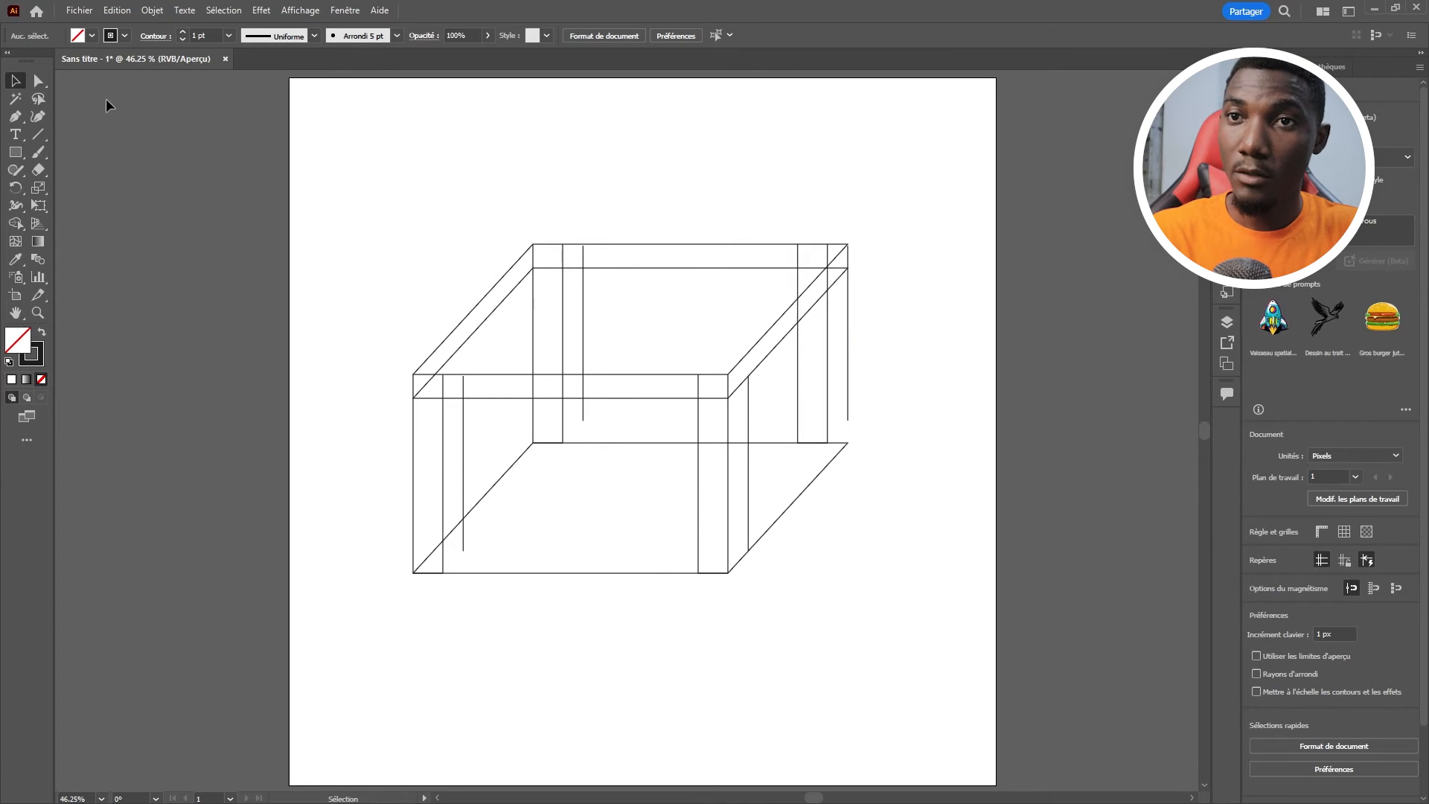
Extend the side lines of the back right, back left and front left legs with the Pen tool to each leg's bottom right corner.
{"action": "left_click", "coordinate": [15, 116]}
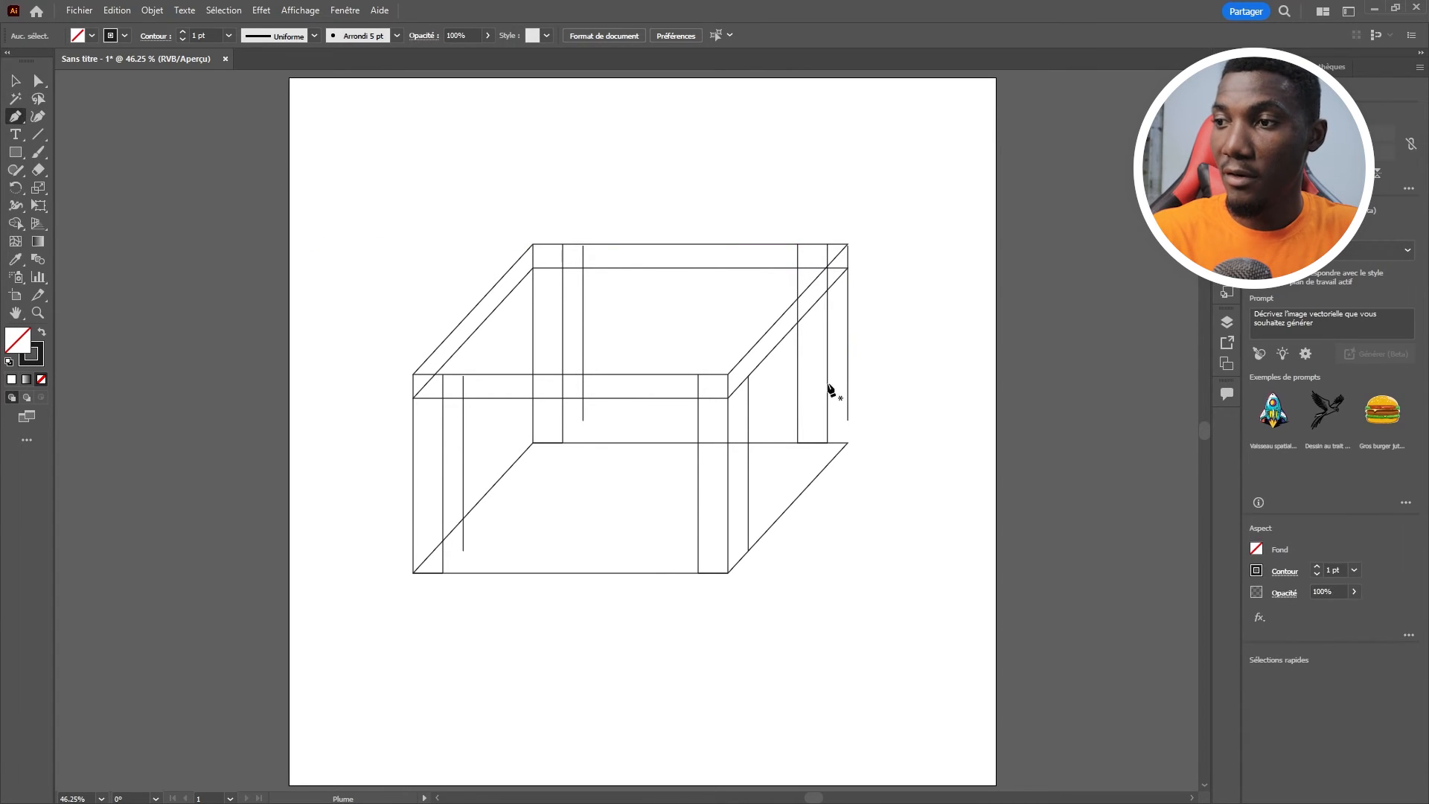
{"action": "left_click", "coordinate": [847, 420]}
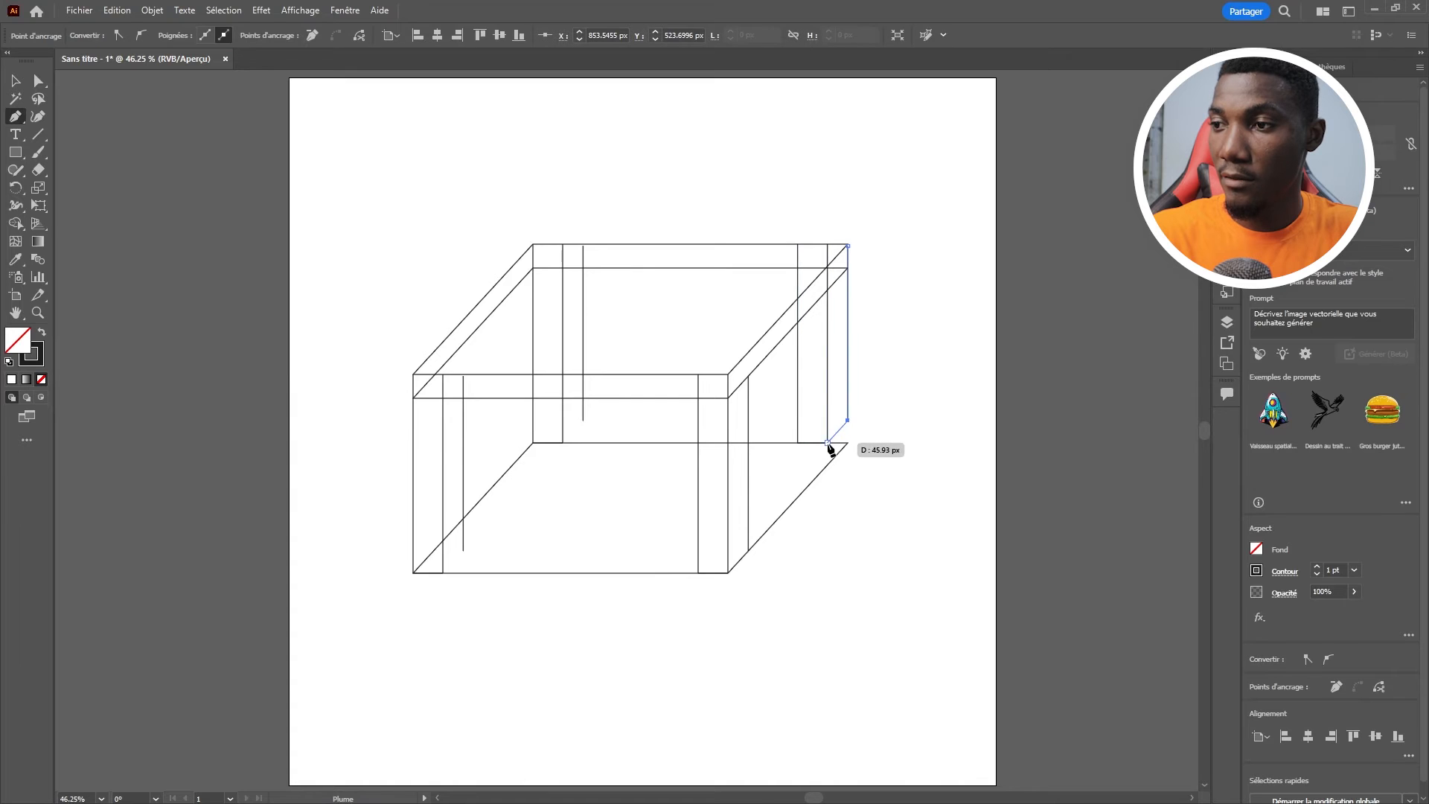
{"action": "left_click", "coordinate": [828, 442]}
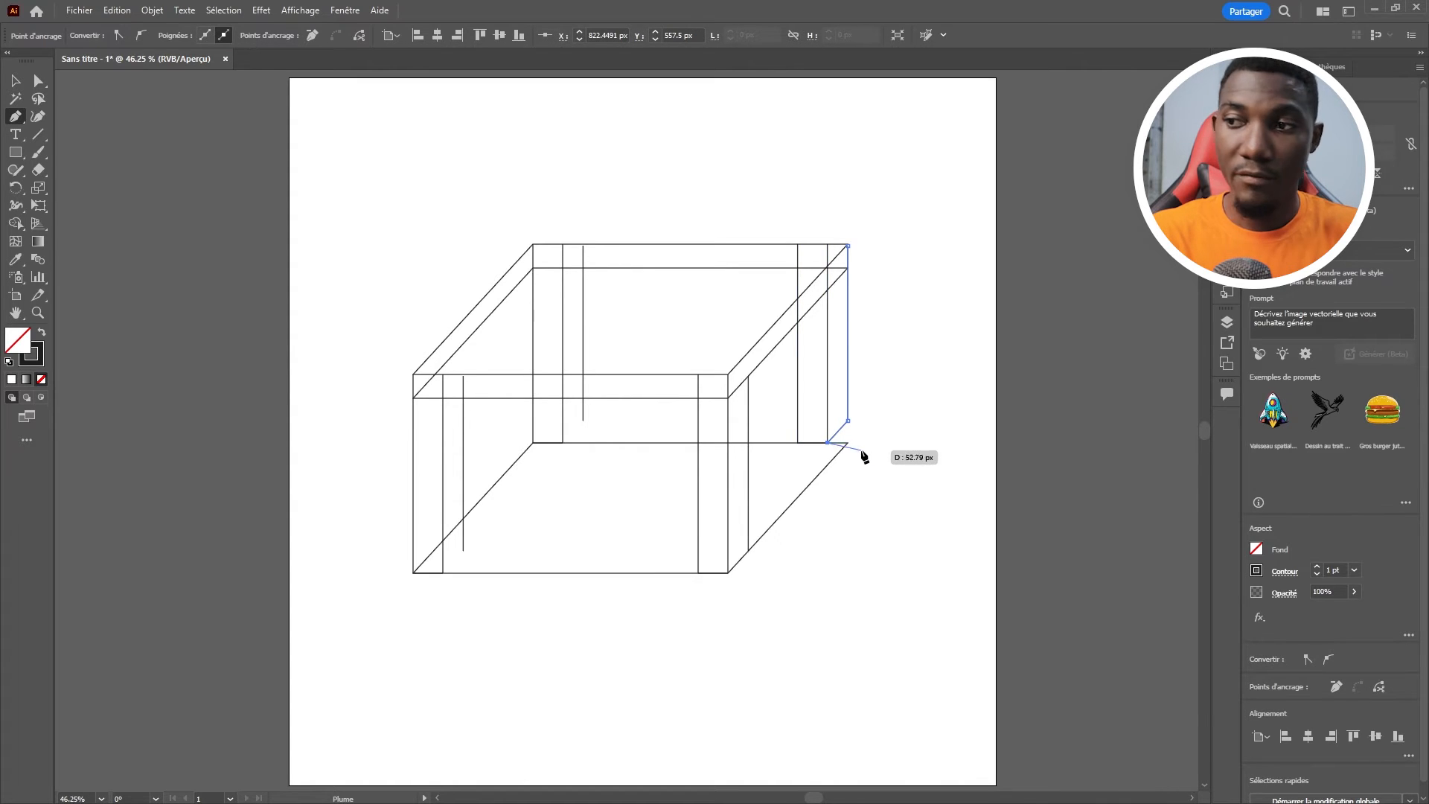
{"action": "key", "text": "Escape"}
{"action": "left_click", "coordinate": [582, 420]}
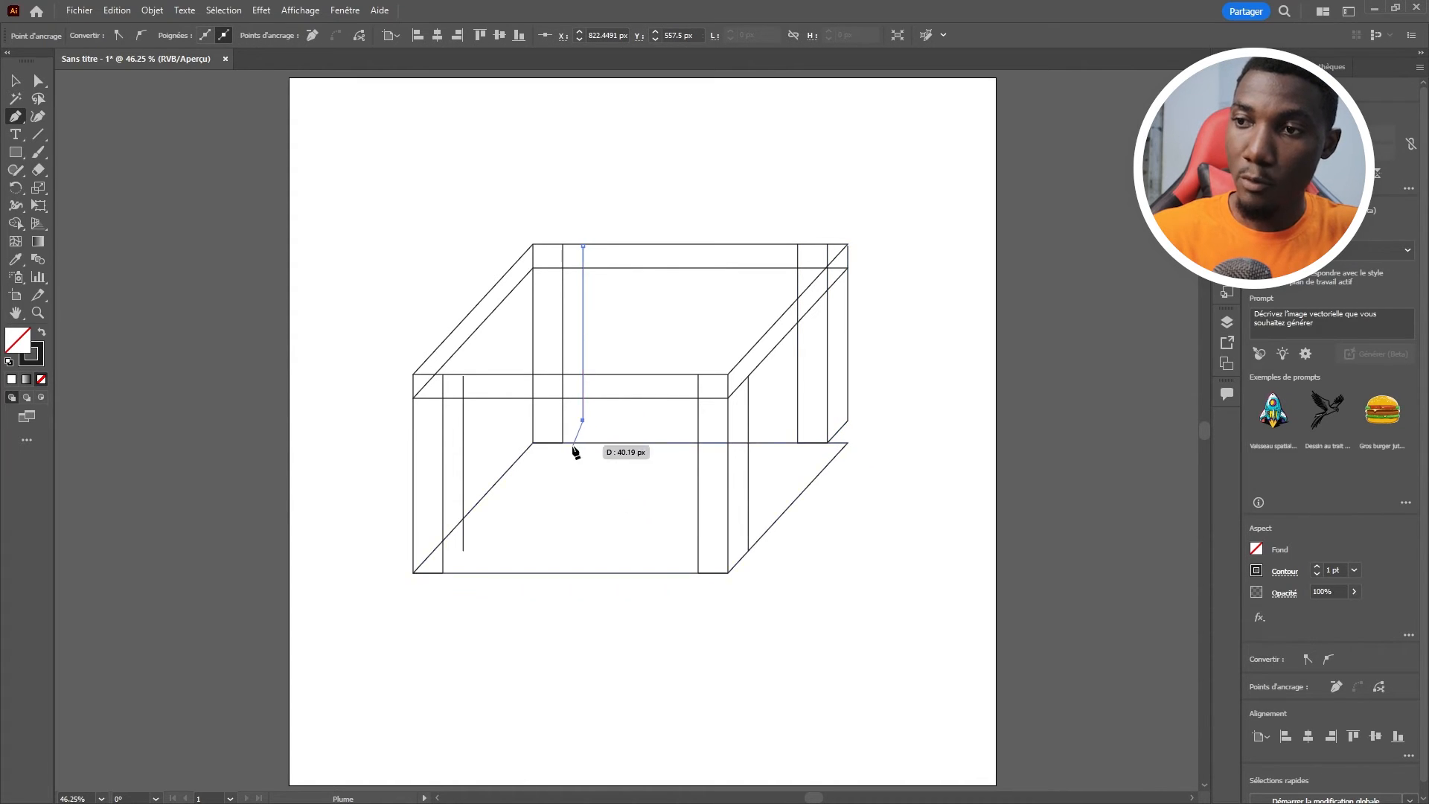
{"action": "left_click", "coordinate": [562, 443]}
{"action": "key", "text": "Escape"}
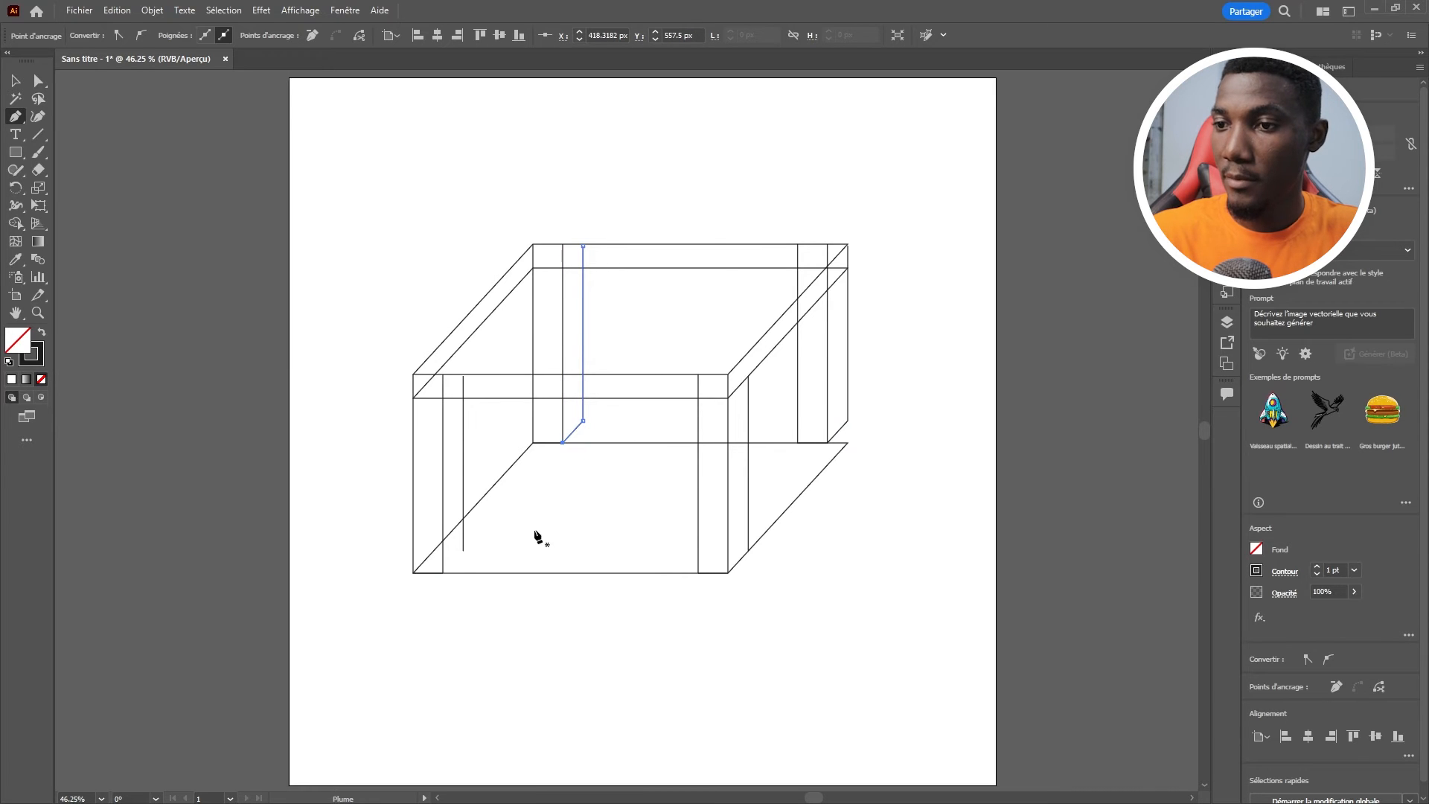
{"action": "left_click", "coordinate": [463, 552]}
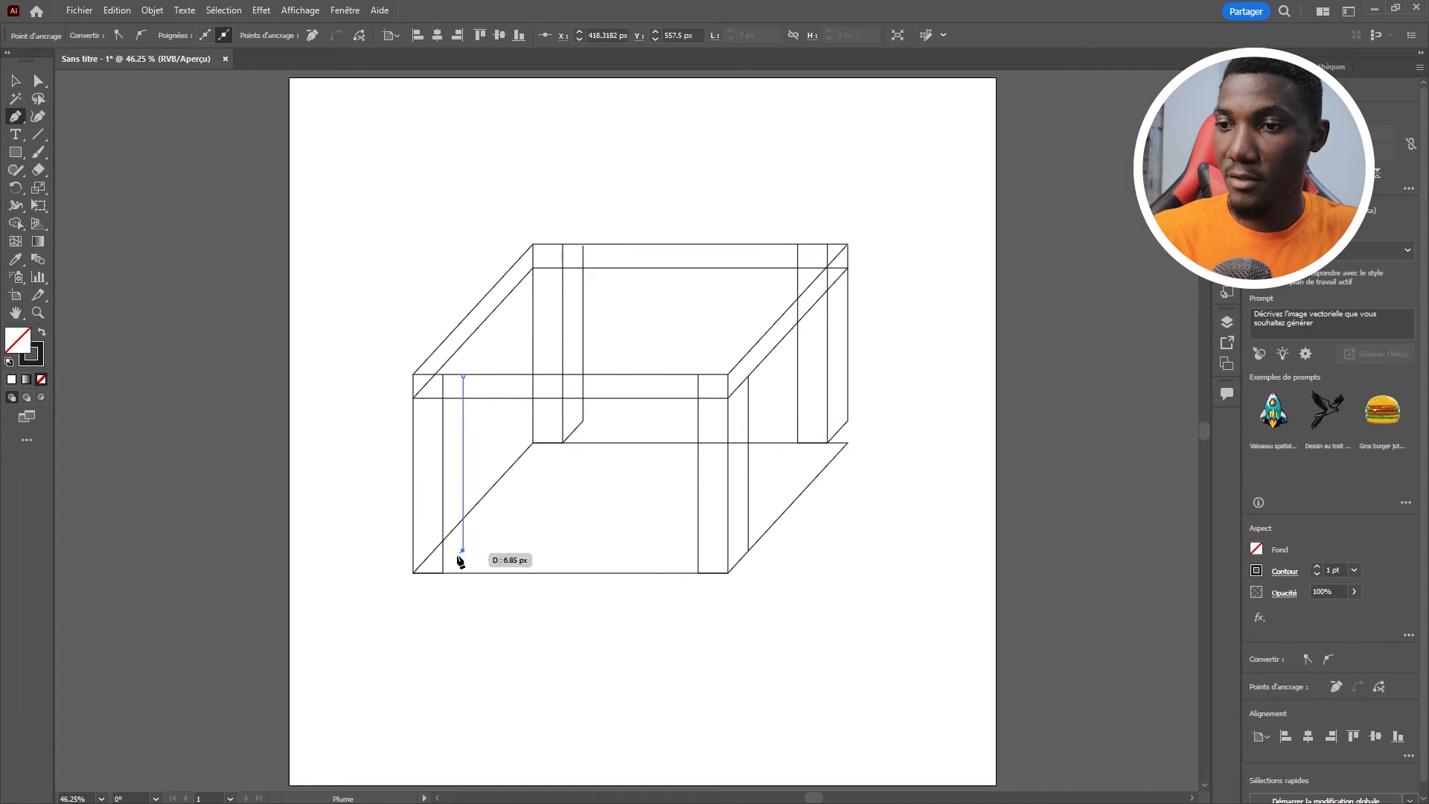
{"action": "left_click", "coordinate": [443, 572]}
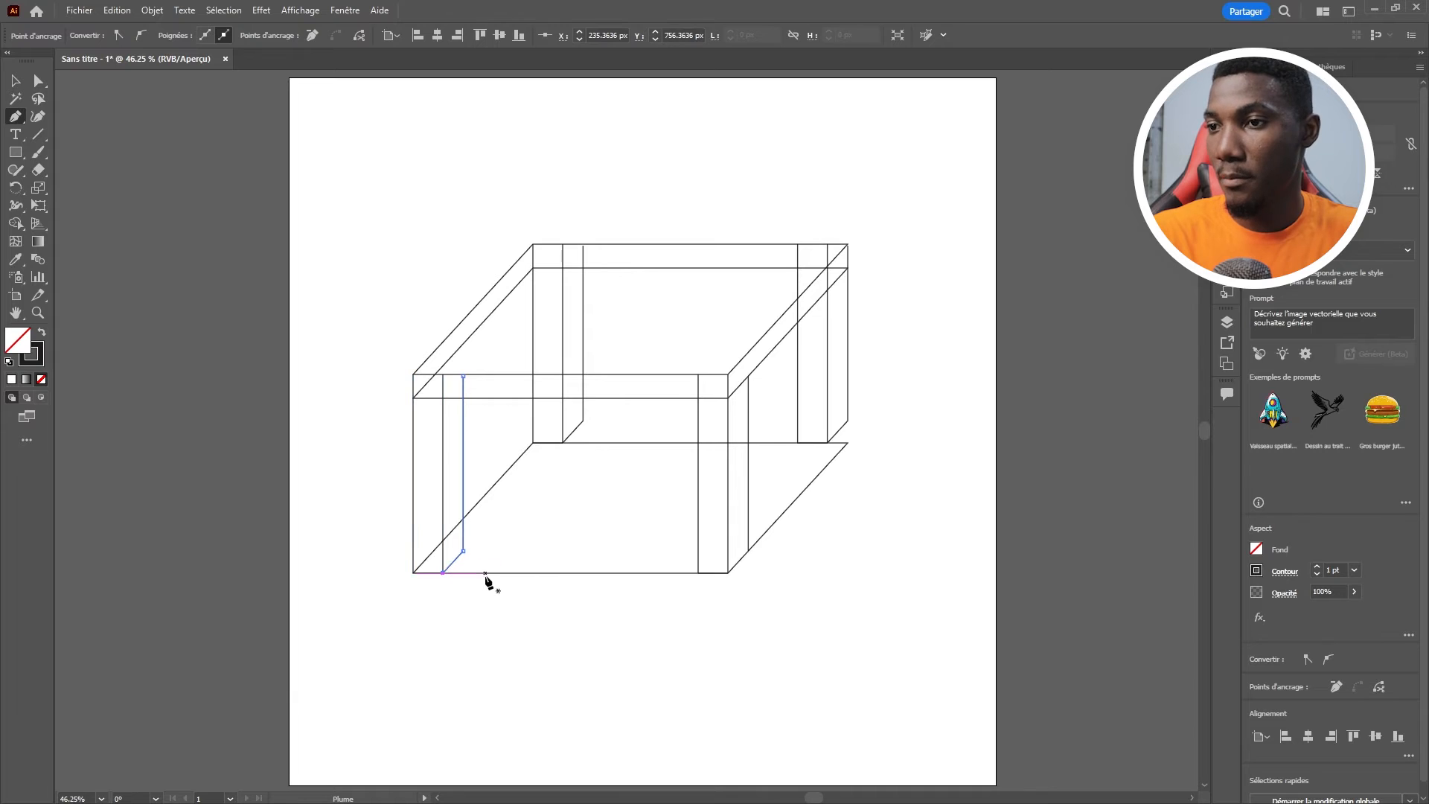
{"action": "key", "text": "v"}
{"action": "left_click", "coordinate": [685, 180]}
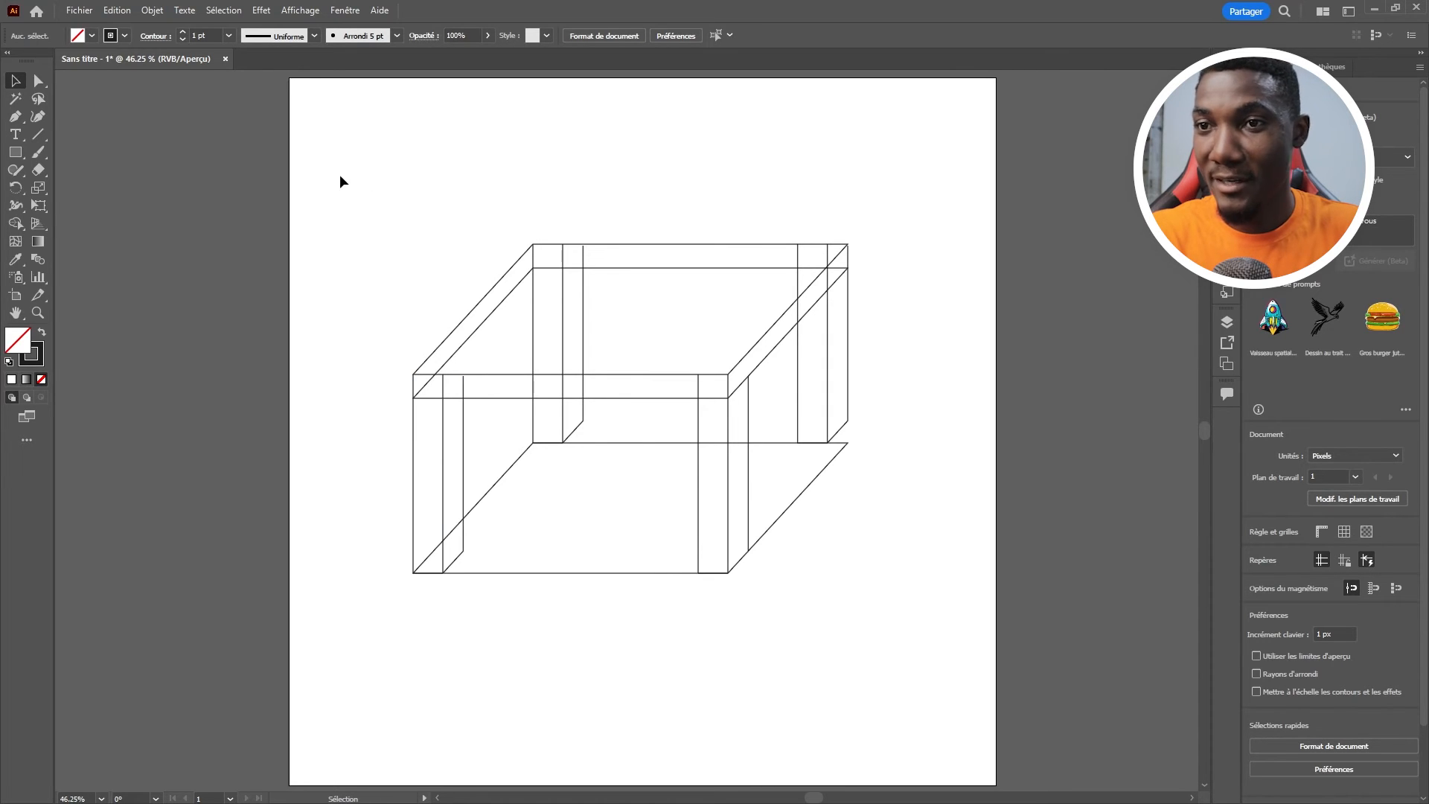
Select the whole drawing, delete the floor areas between the legs with Shape Builder, and merge the split faces of both front legs.
{"action": "mouse_move", "coordinate": [345, 138]}
{"action": "left_mouse_down"}
{"action": "mouse_move", "coordinate": [531, 405]}
{"action": "mouse_move", "coordinate": [910, 660]}
{"action": "left_mouse_up"}
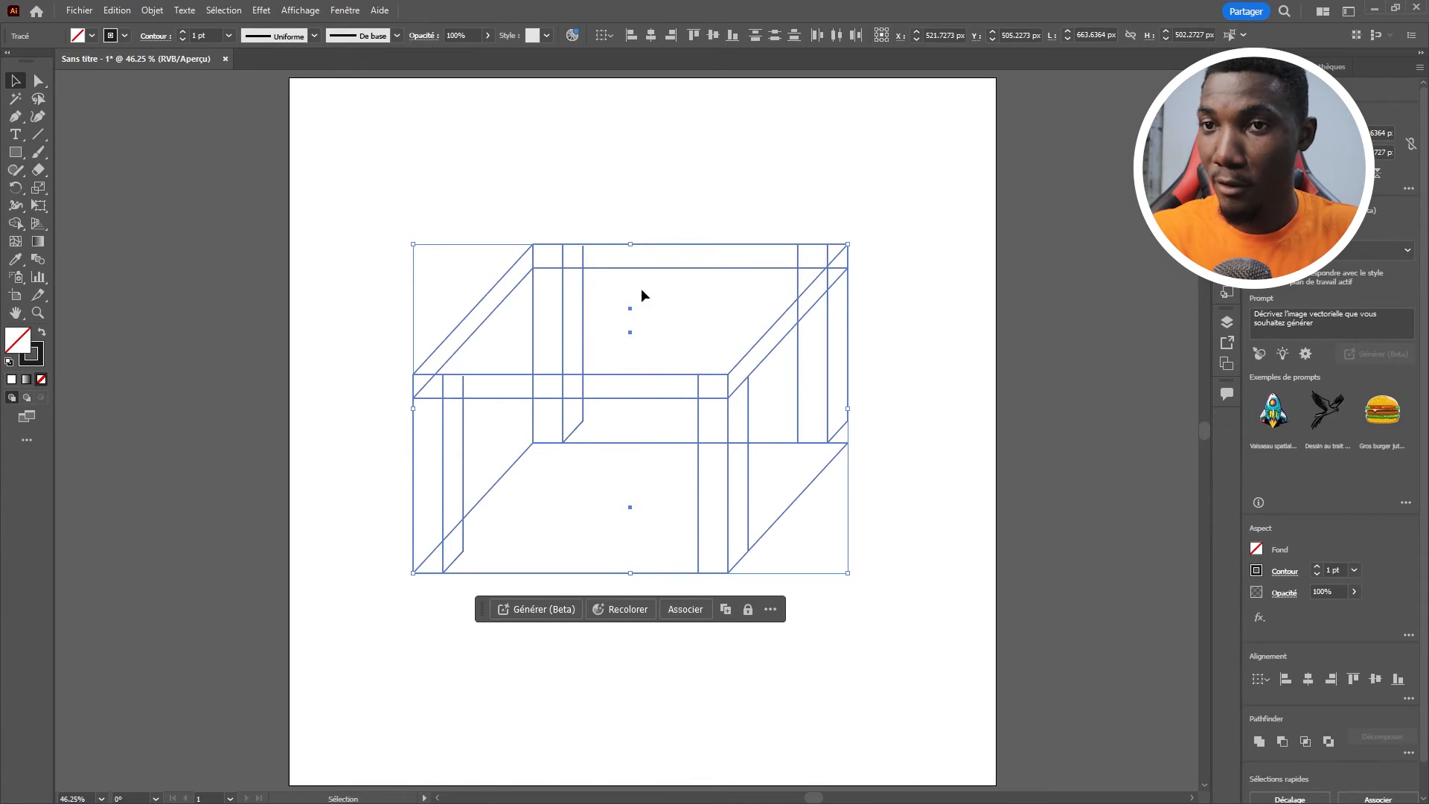
{"action": "left_click", "coordinate": [14, 225]}
{"action": "left_click", "coordinate": [141, 224]}
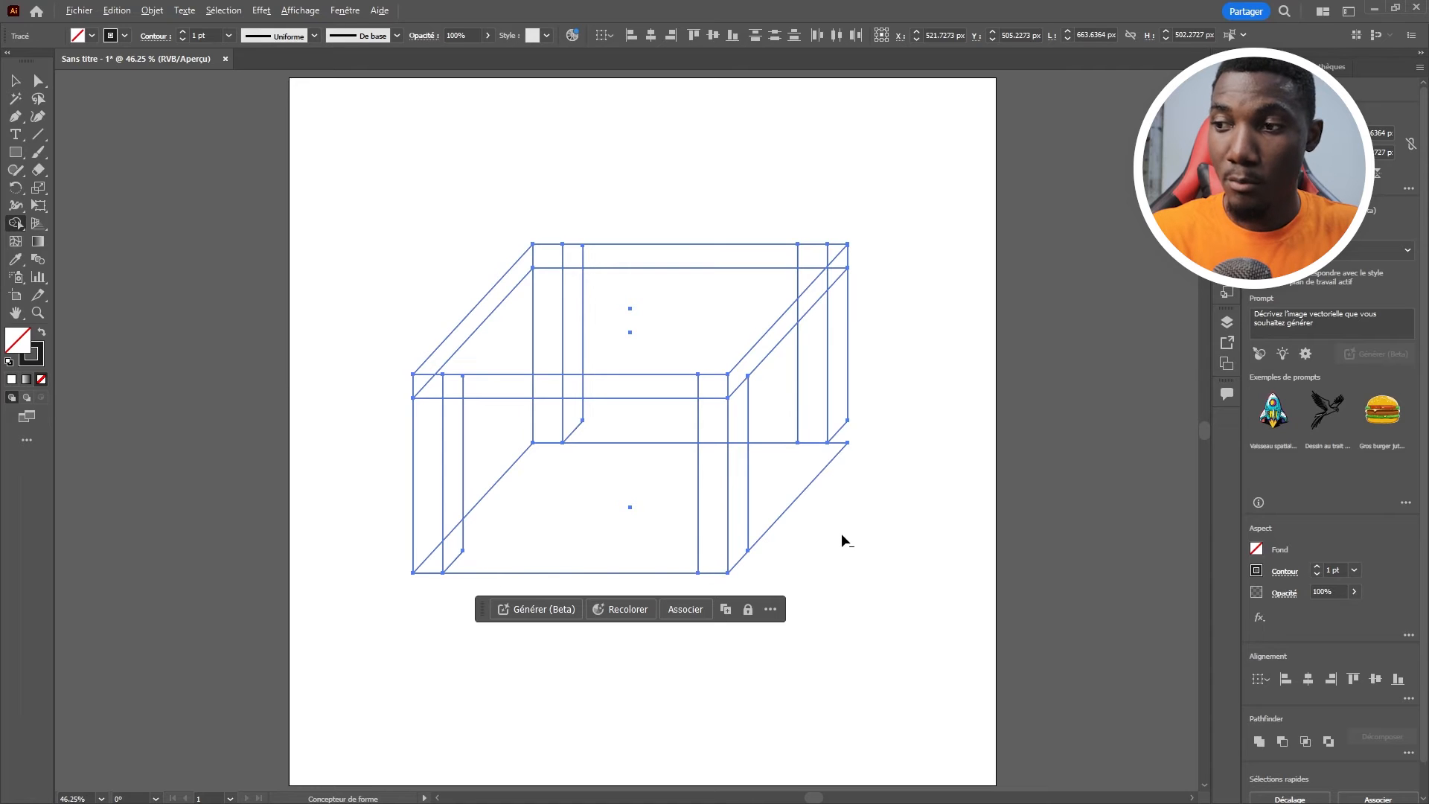
{"action": "left_click", "coordinate": [791, 495], "text": "alt"}
{"action": "left_click", "coordinate": [599, 537], "text": "alt"}
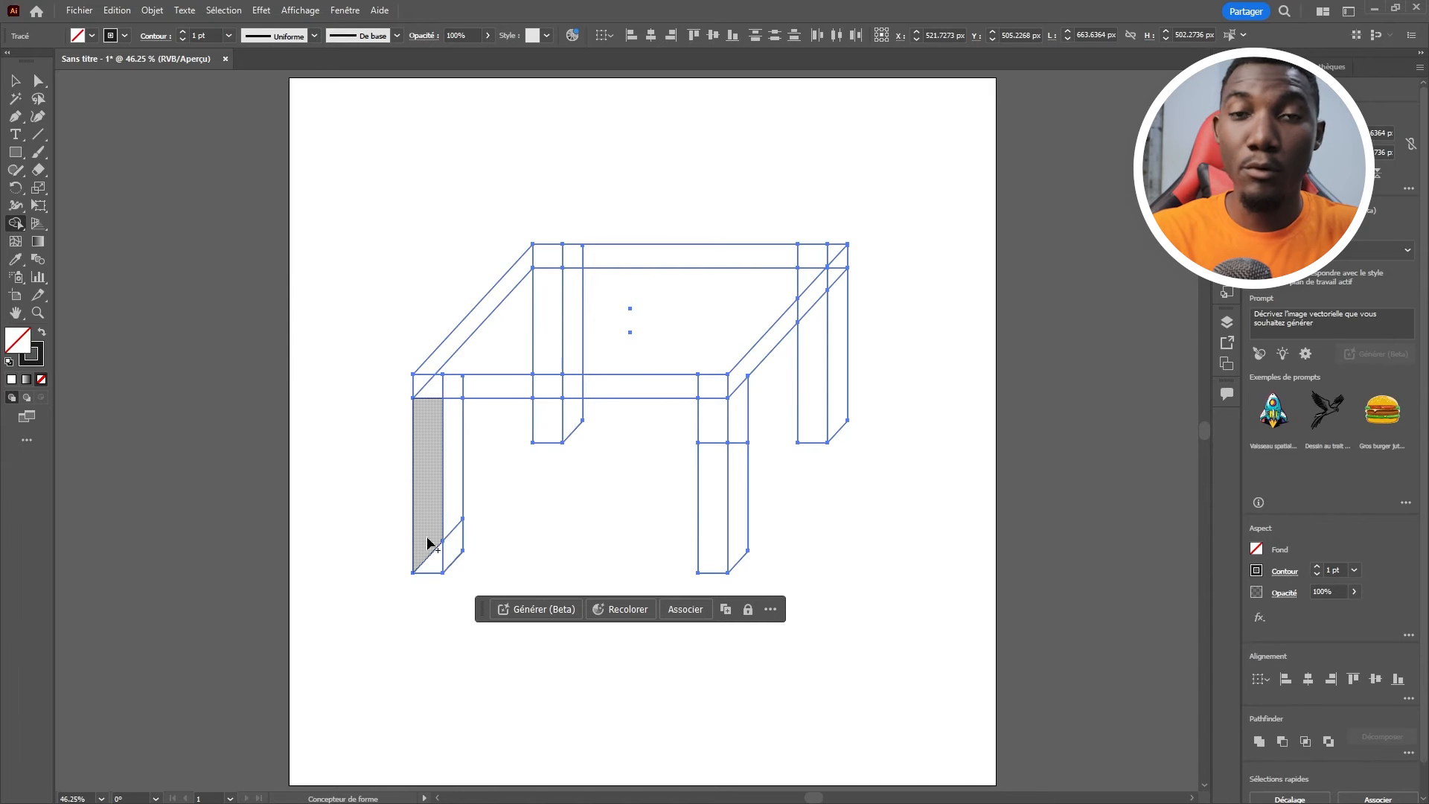
{"action": "mouse_move", "coordinate": [429, 549]}
{"action": "left_mouse_down"}
{"action": "mouse_move", "coordinate": [436, 561]}
{"action": "mouse_move", "coordinate": [450, 542]}
{"action": "left_mouse_up"}
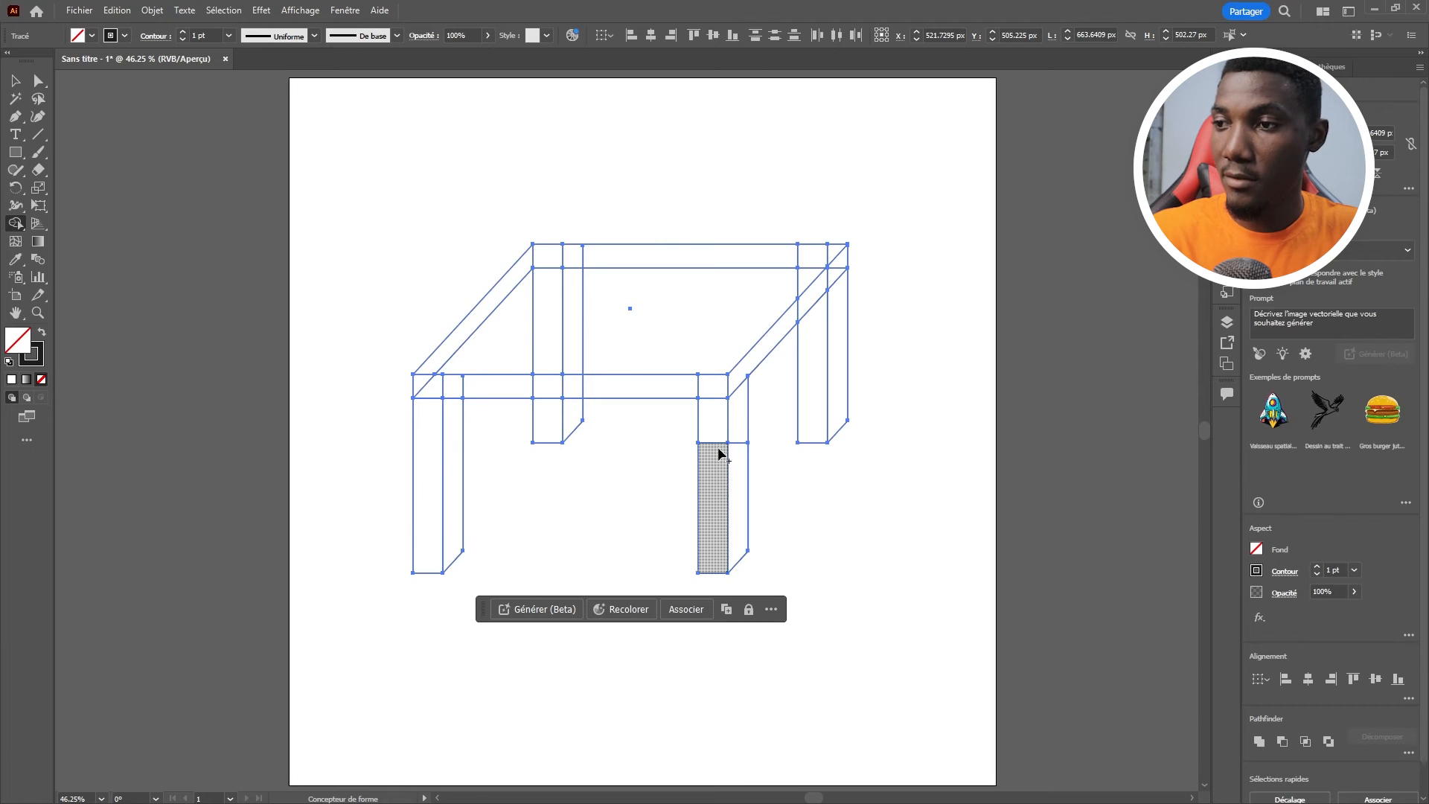
{"action": "left_click_drag", "start_coordinate": [720, 449], "coordinate": [734, 451]}
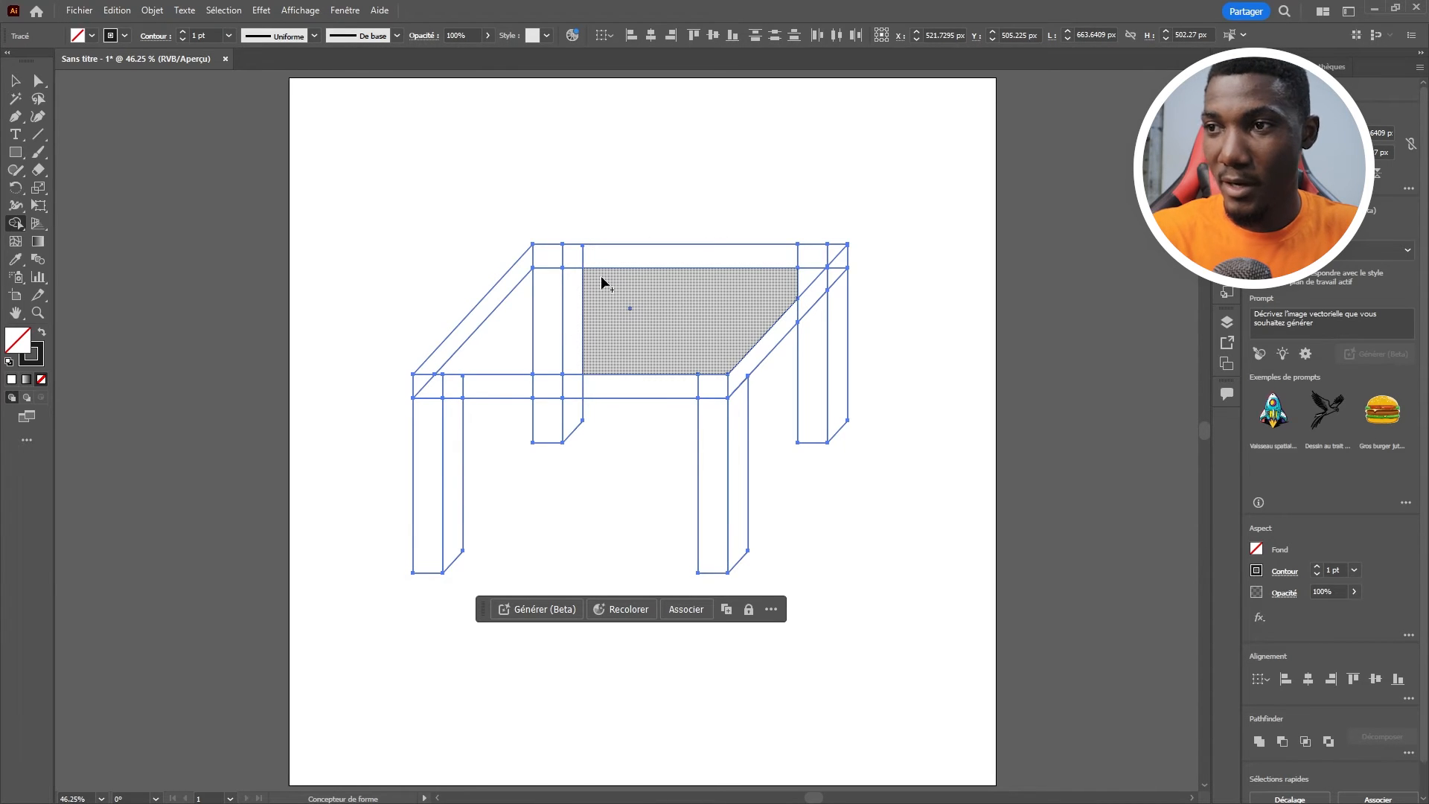
Merge the areas inside the tabletop parallelogram into one surface with Shape Builder.
{"action": "mouse_move", "coordinate": [625, 262]}
{"action": "left_mouse_down"}
{"action": "mouse_move", "coordinate": [543, 260]}
{"action": "mouse_move", "coordinate": [508, 302]}
{"action": "mouse_move", "coordinate": [553, 313]}
{"action": "mouse_move", "coordinate": [586, 265]}
{"action": "mouse_move", "coordinate": [786, 275]}
{"action": "mouse_move", "coordinate": [818, 266]}
{"action": "left_mouse_up"}
{"action": "scroll", "coordinate": [582, 258], "scroll_direction": "up", "scroll_amount": 6}
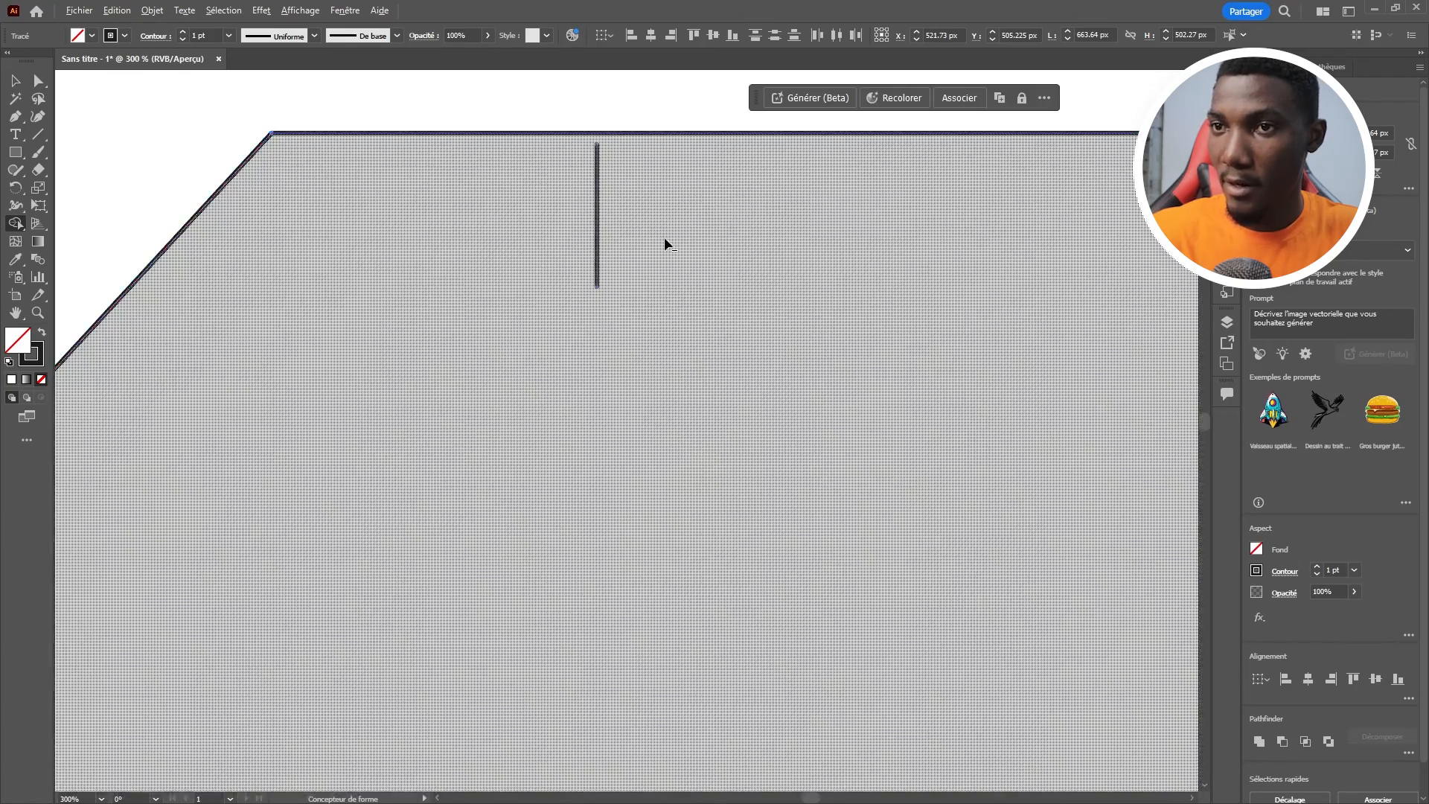
{"action": "scroll", "coordinate": [665, 244], "scroll_direction": "down", "scroll_amount": 4}
{"action": "left_click_drag", "start_coordinate": [686, 303], "coordinate": [628, 273]}
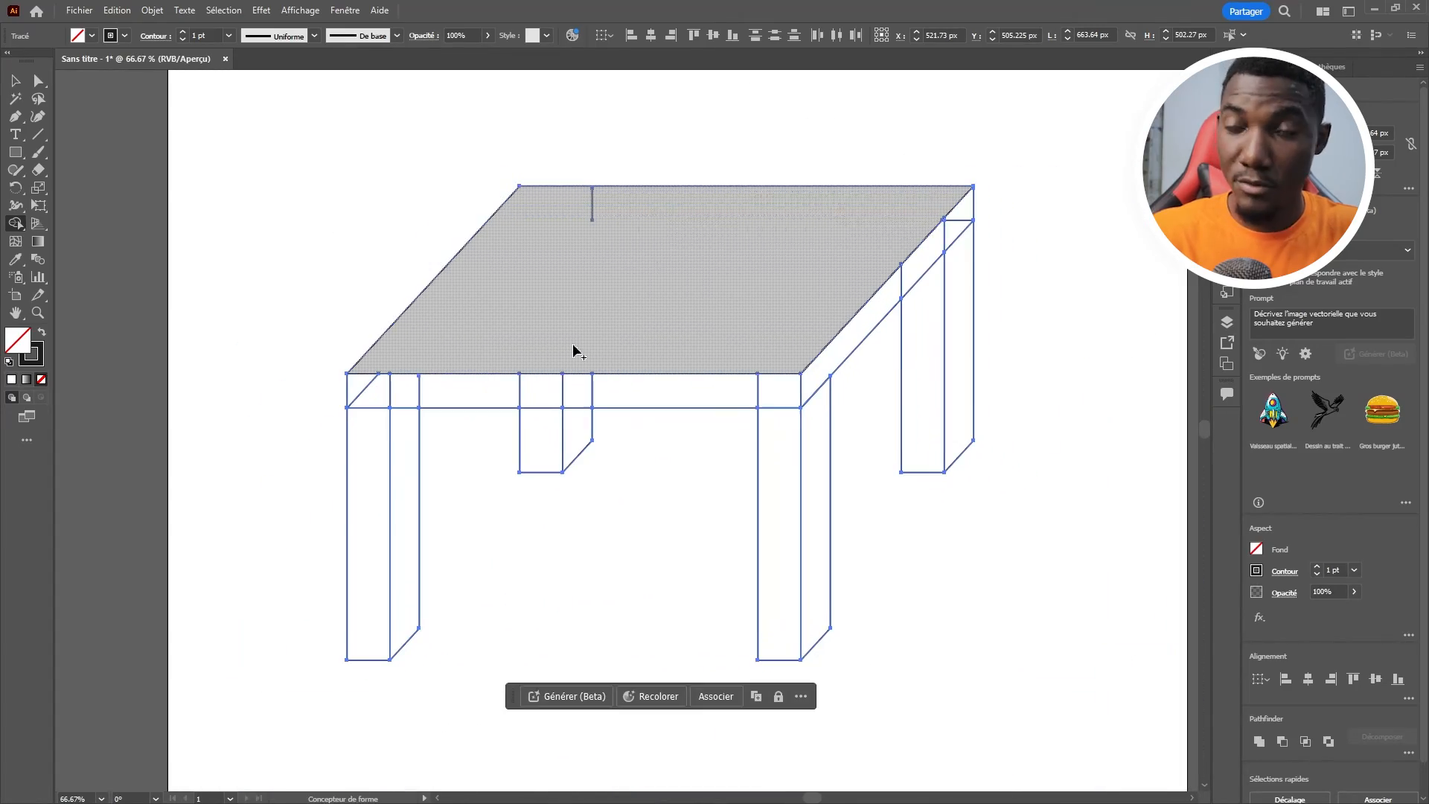
Merge the sections of the tabletop's front edge band into one face, keeping it separate from the right side band.
{"action": "mouse_move", "coordinate": [360, 389]}
{"action": "left_mouse_down"}
{"action": "mouse_move", "coordinate": [494, 402]}
{"action": "mouse_move", "coordinate": [811, 393]}
{"action": "mouse_move", "coordinate": [743, 412]}
{"action": "left_mouse_up"}
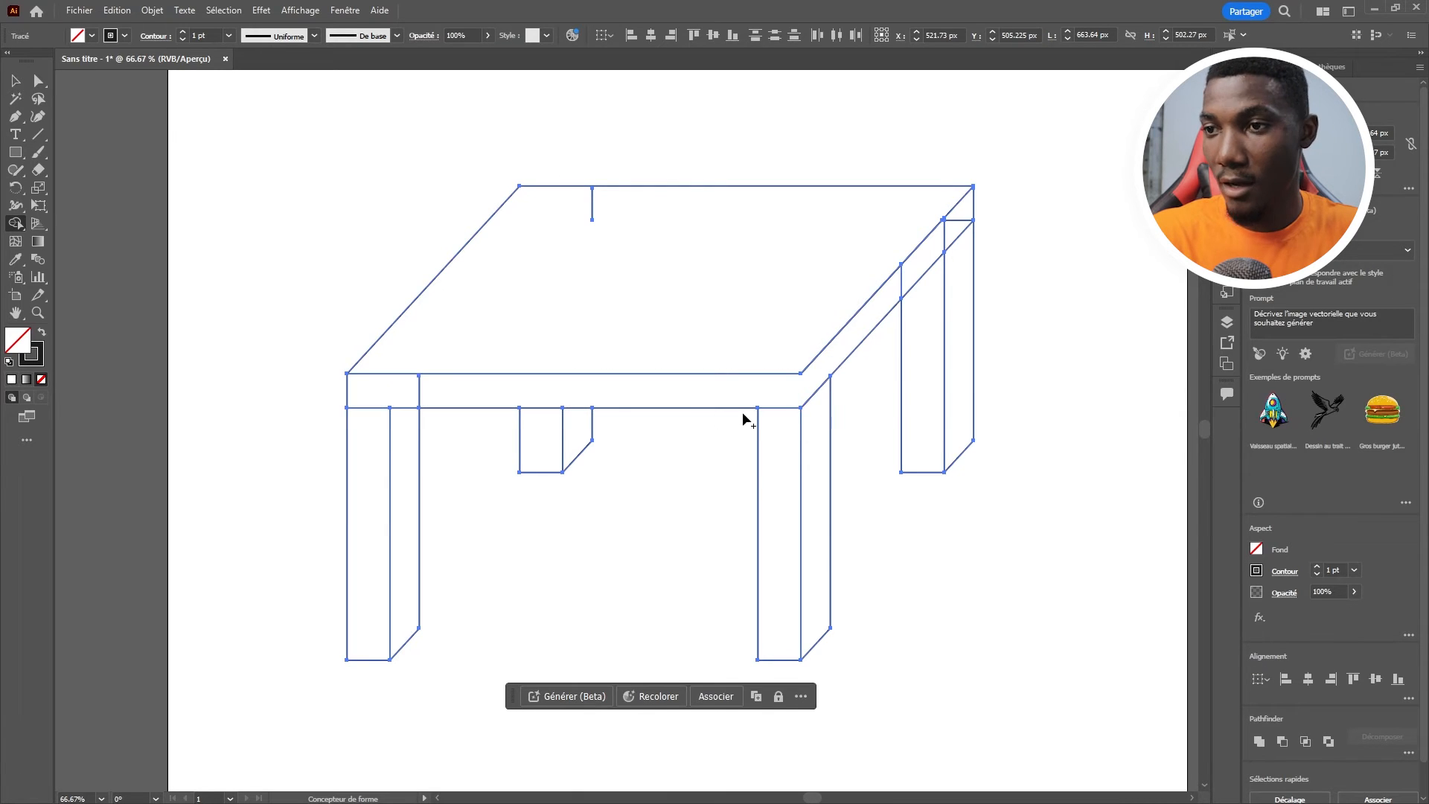
{"action": "key", "text": "ctrl+z"}
{"action": "key", "text": "ctrl+z"}
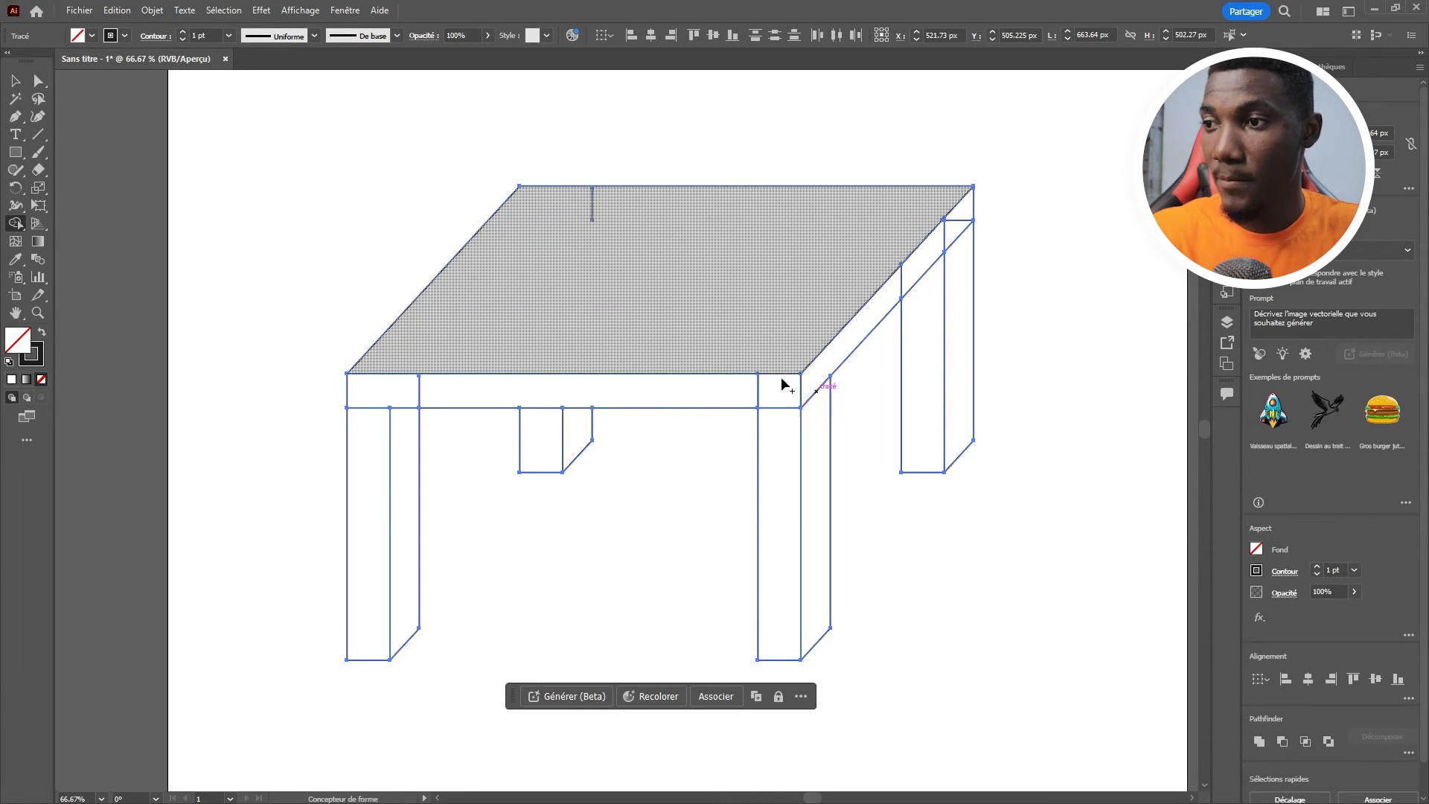
{"action": "left_click_drag", "start_coordinate": [774, 401], "coordinate": [722, 389]}
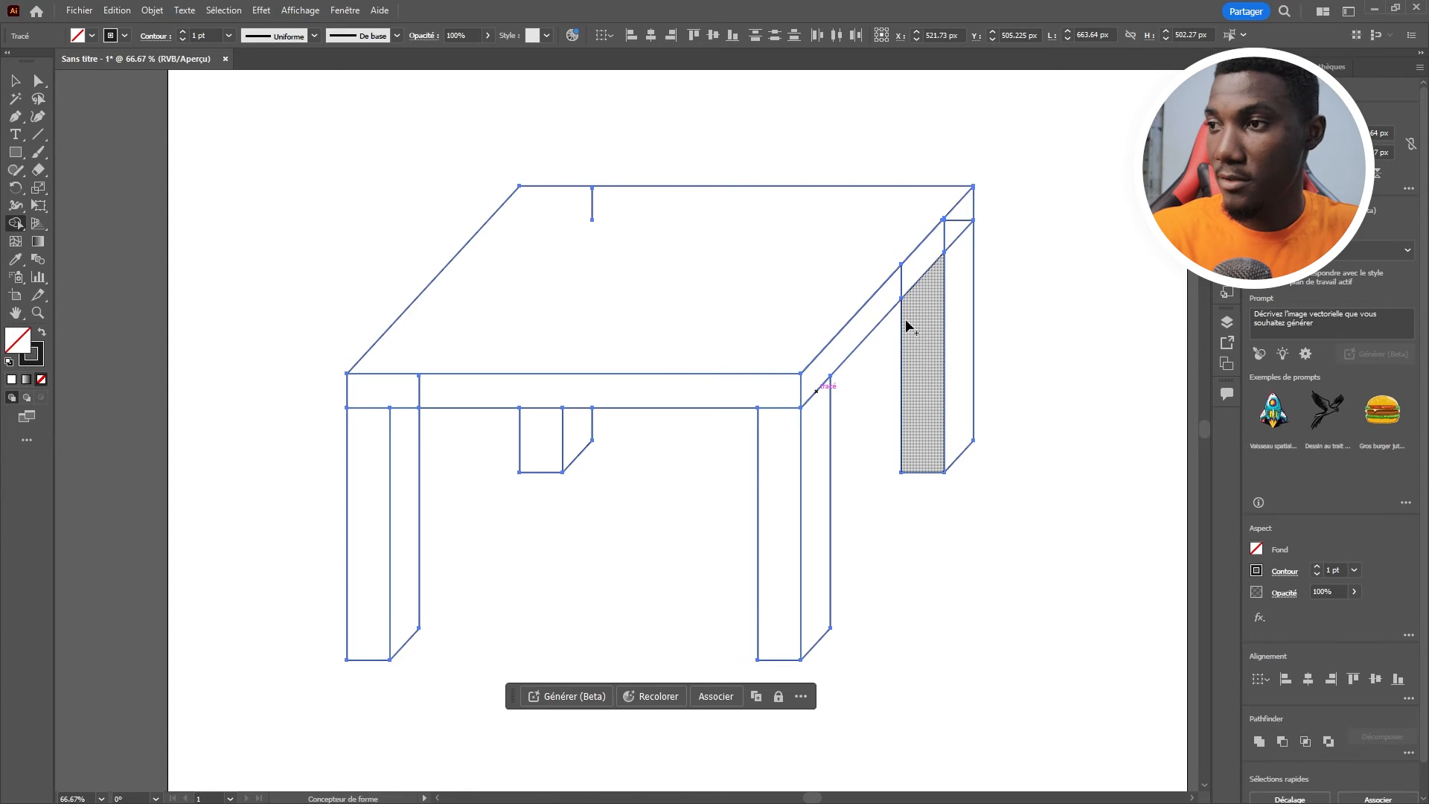
Merge the leg overlaps into the tabletop's right side band and try to join the small area at the back right corner.
{"action": "left_click_drag", "start_coordinate": [903, 281], "coordinate": [960, 224]}
{"action": "scroll", "coordinate": [960, 238], "scroll_direction": "up", "scroll_amount": 12}
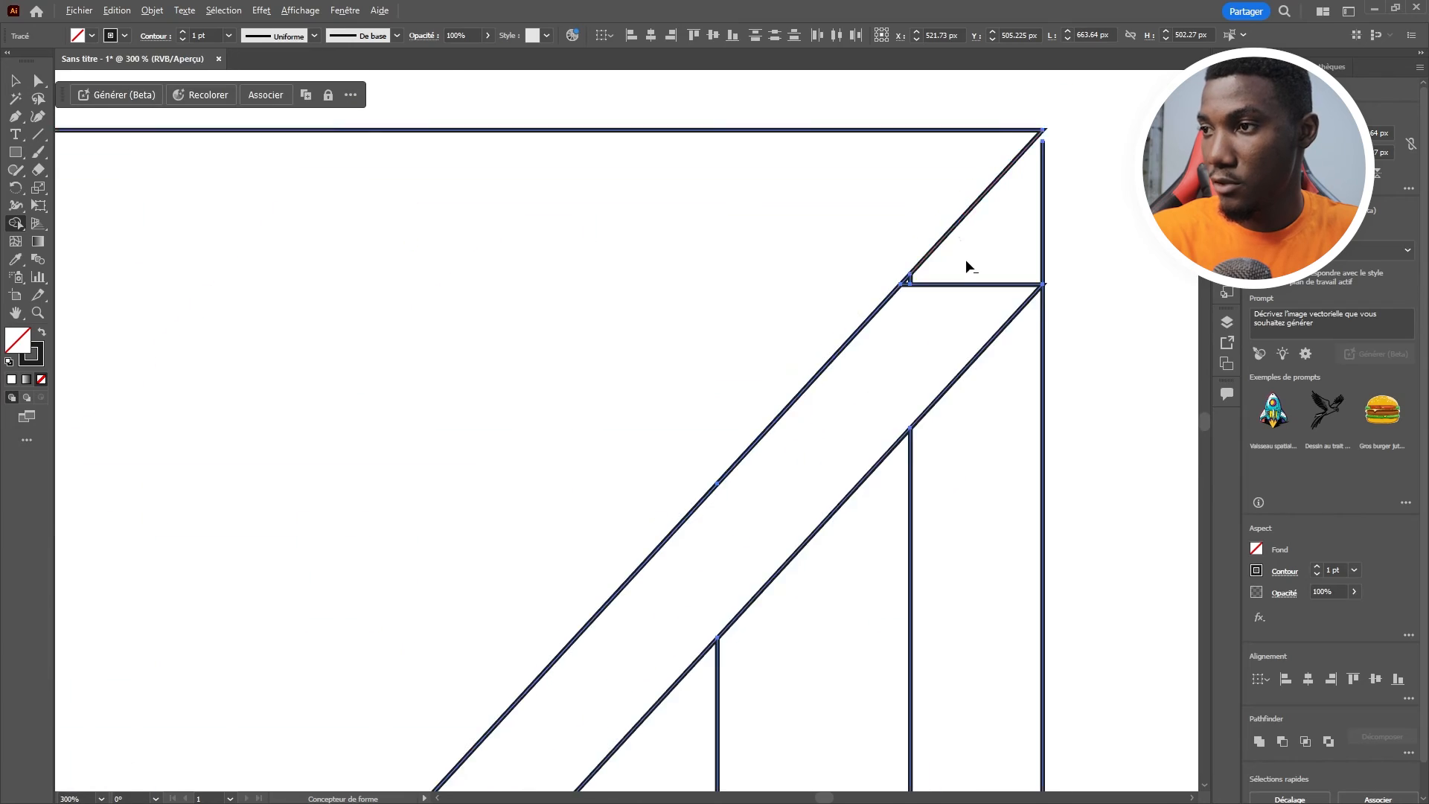
{"action": "mouse_move", "coordinate": [584, 352]}
{"action": "left_mouse_down"}
{"action": "mouse_move", "coordinate": [554, 408]}
{"action": "mouse_move", "coordinate": [699, 299]}
{"action": "mouse_move", "coordinate": [657, 466]}
{"action": "left_mouse_up"}
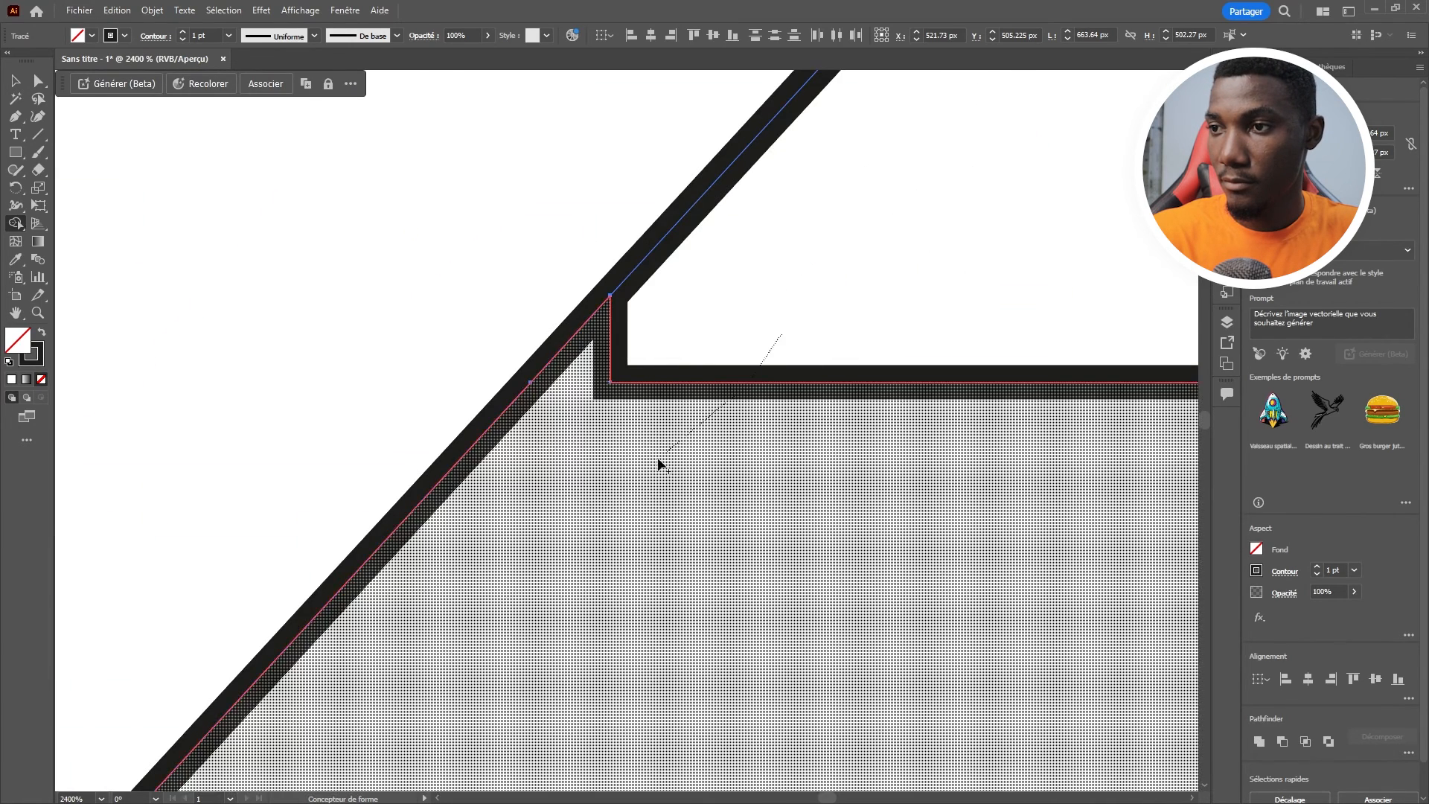
{"action": "scroll", "coordinate": [708, 417], "scroll_direction": "down", "scroll_amount": 12}
Move the open top anchor of the back right leg's side line up to the tabletop's back right corner with Direct Selection.
{"action": "scroll", "coordinate": [816, 283], "scroll_direction": "up", "scroll_amount": 8}
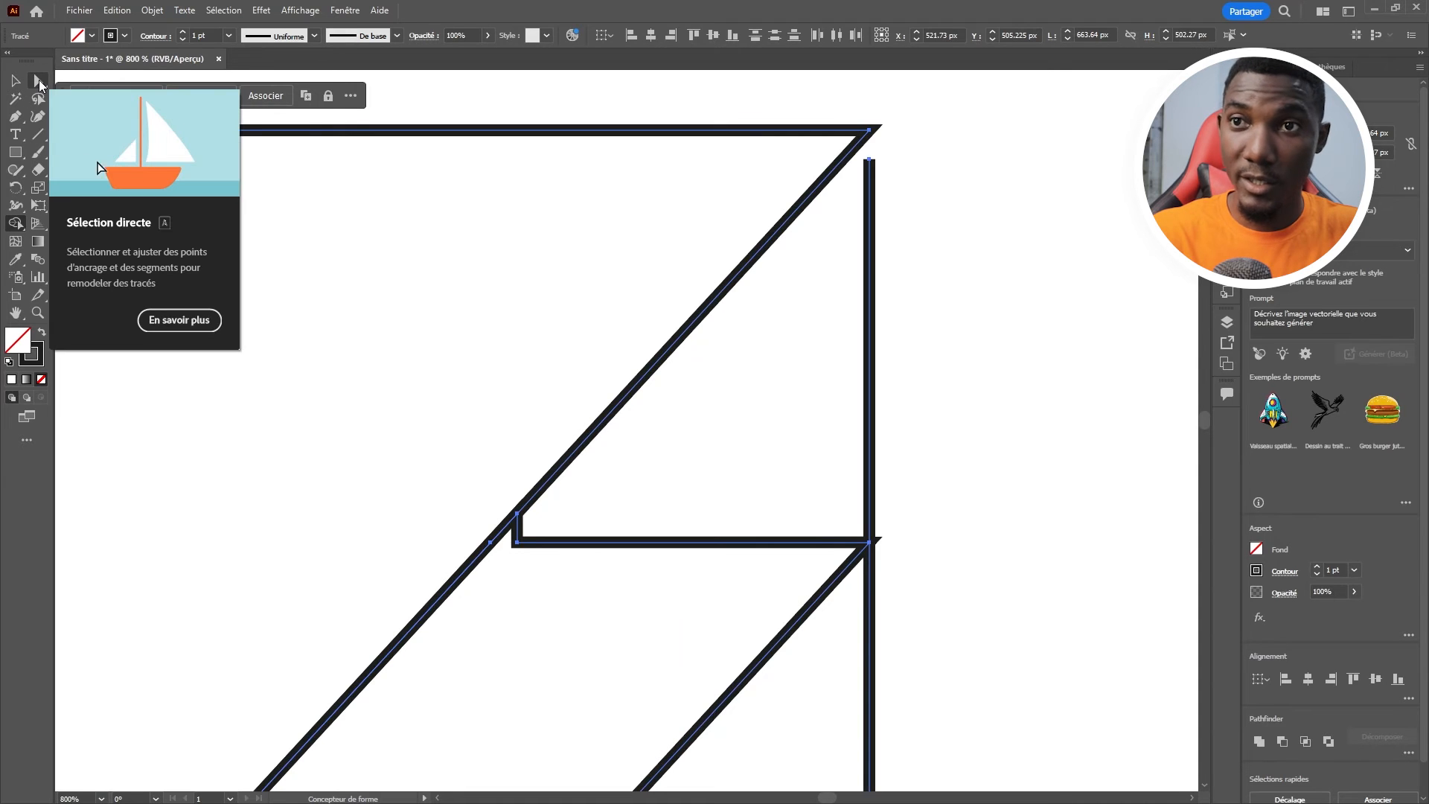
{"action": "left_click", "coordinate": [39, 80]}
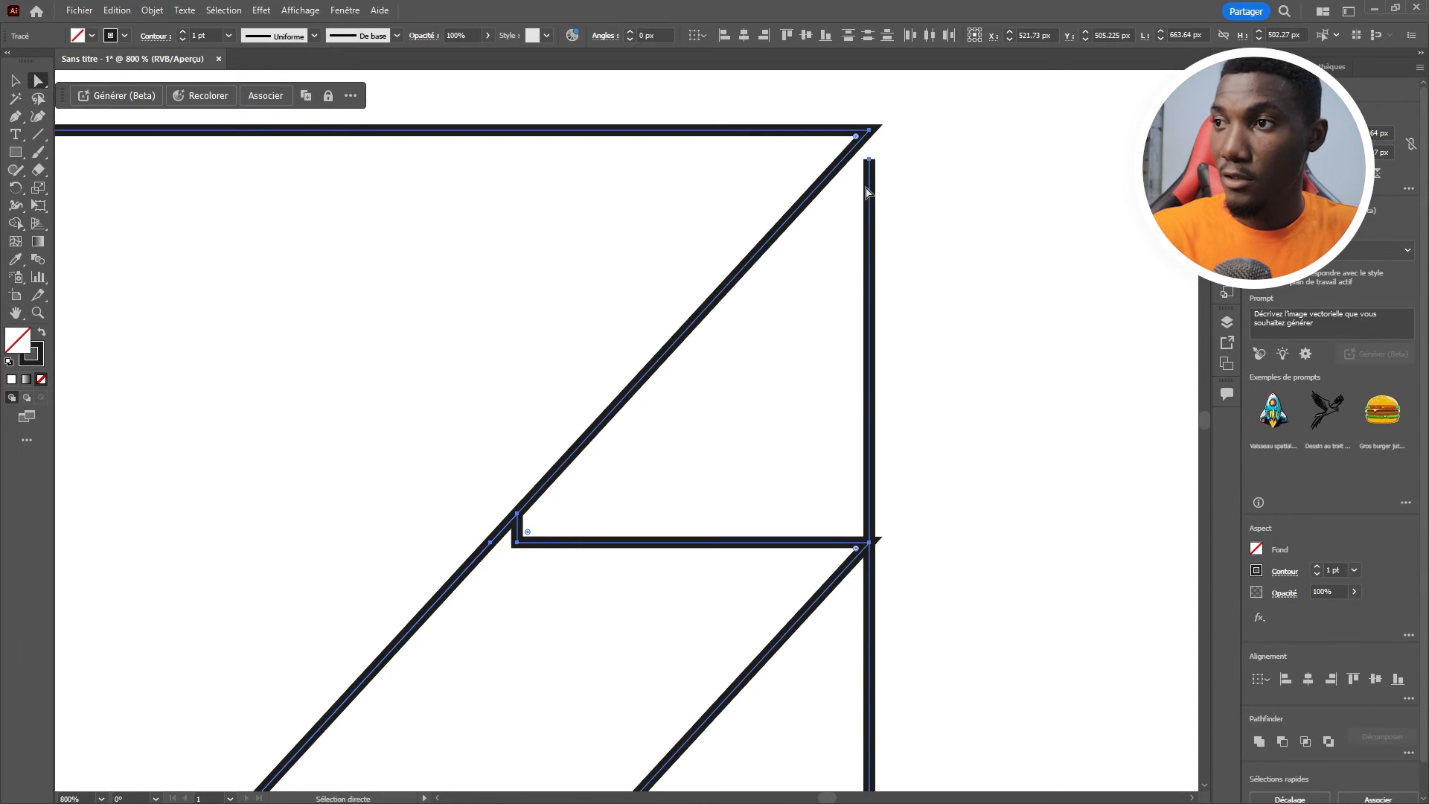
{"action": "left_click_drag", "start_coordinate": [867, 167], "coordinate": [870, 133]}
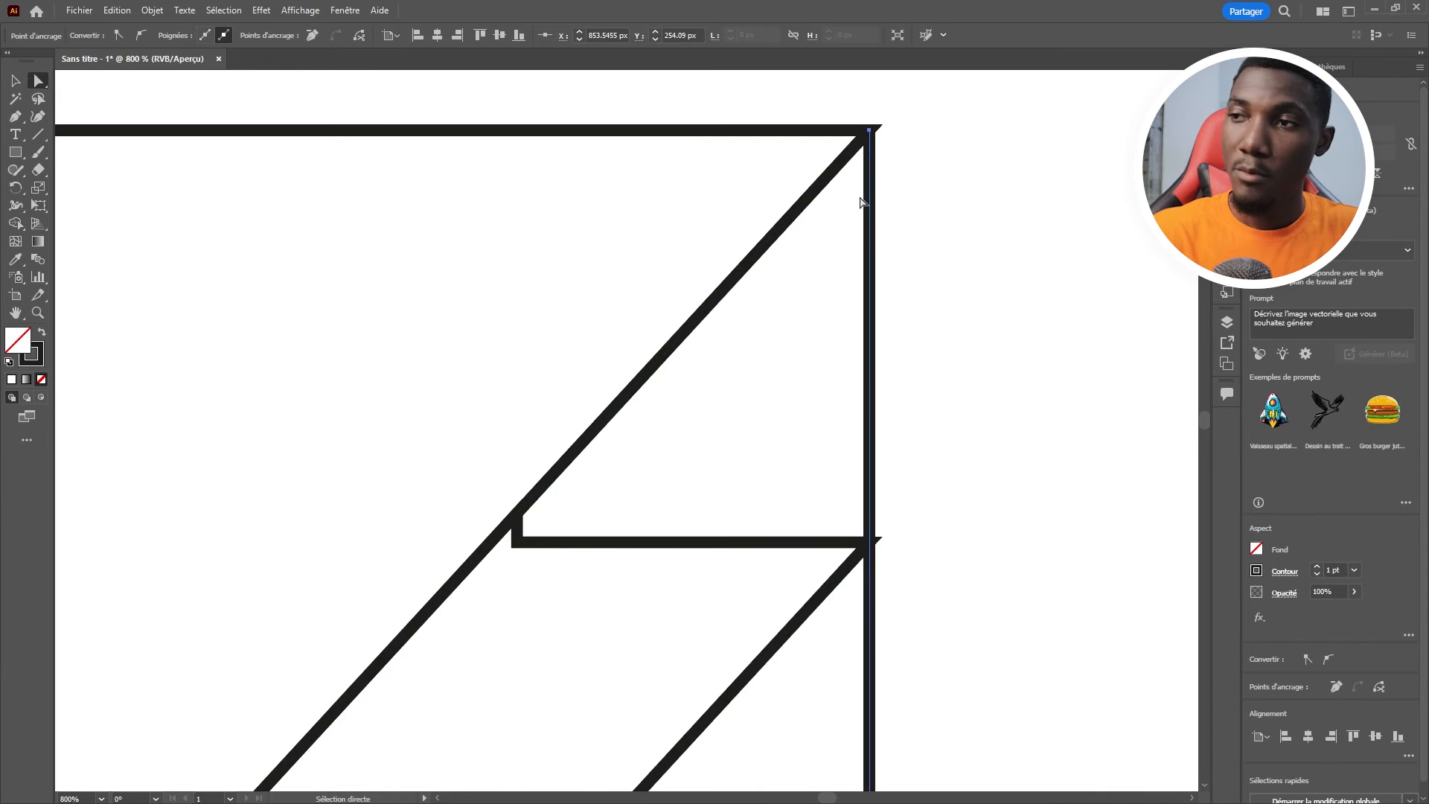
{"action": "scroll", "coordinate": [862, 199], "scroll_direction": "down", "scroll_amount": 3}
{"action": "scroll", "coordinate": [863, 201], "scroll_direction": "down", "scroll_amount": 5}
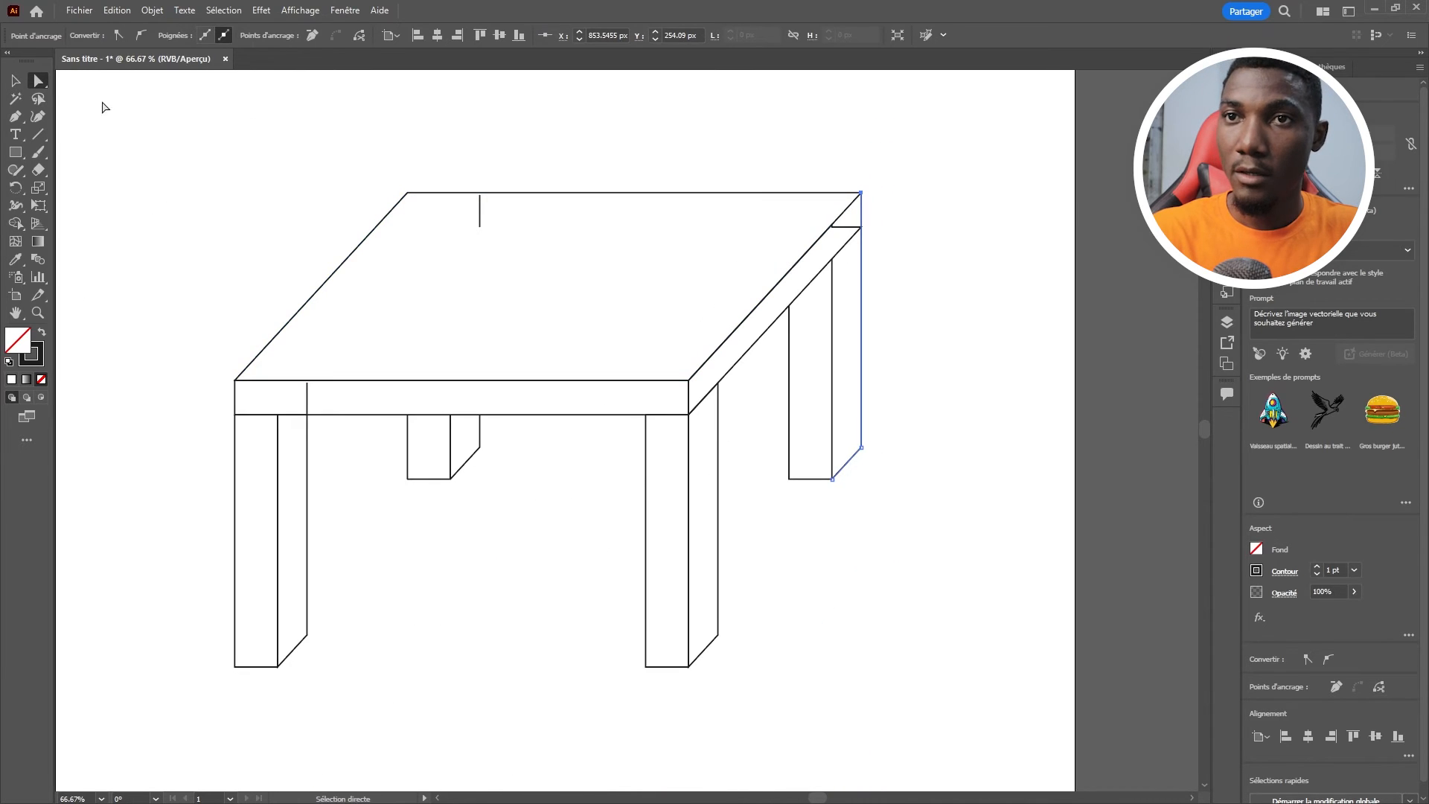
Merge the small triangle at the tabletop's back right corner into the right side band with Shape Builder.
{"action": "left_click", "coordinate": [14, 87]}
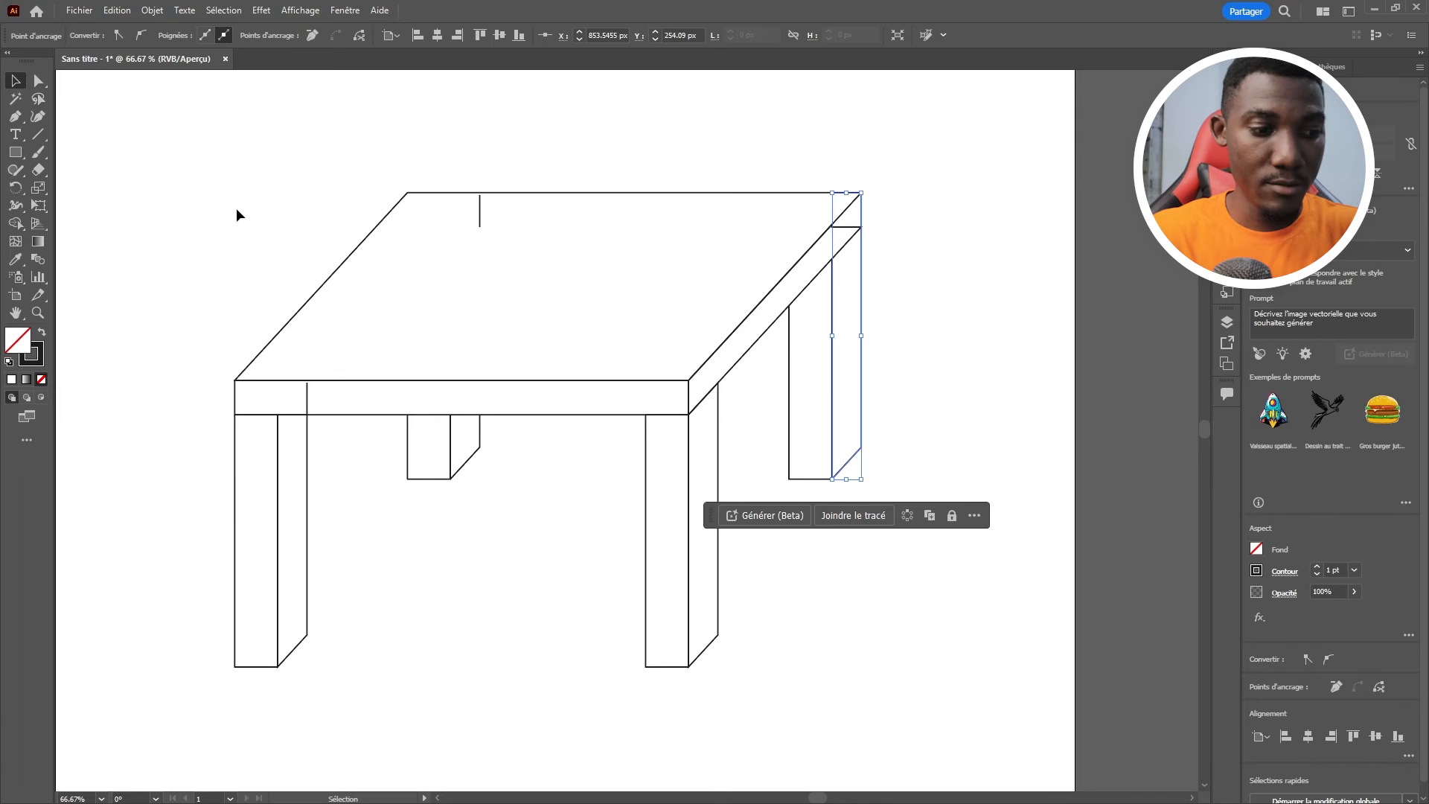
{"action": "left_click_drag", "start_coordinate": [909, 161], "coordinate": [677, 346]}
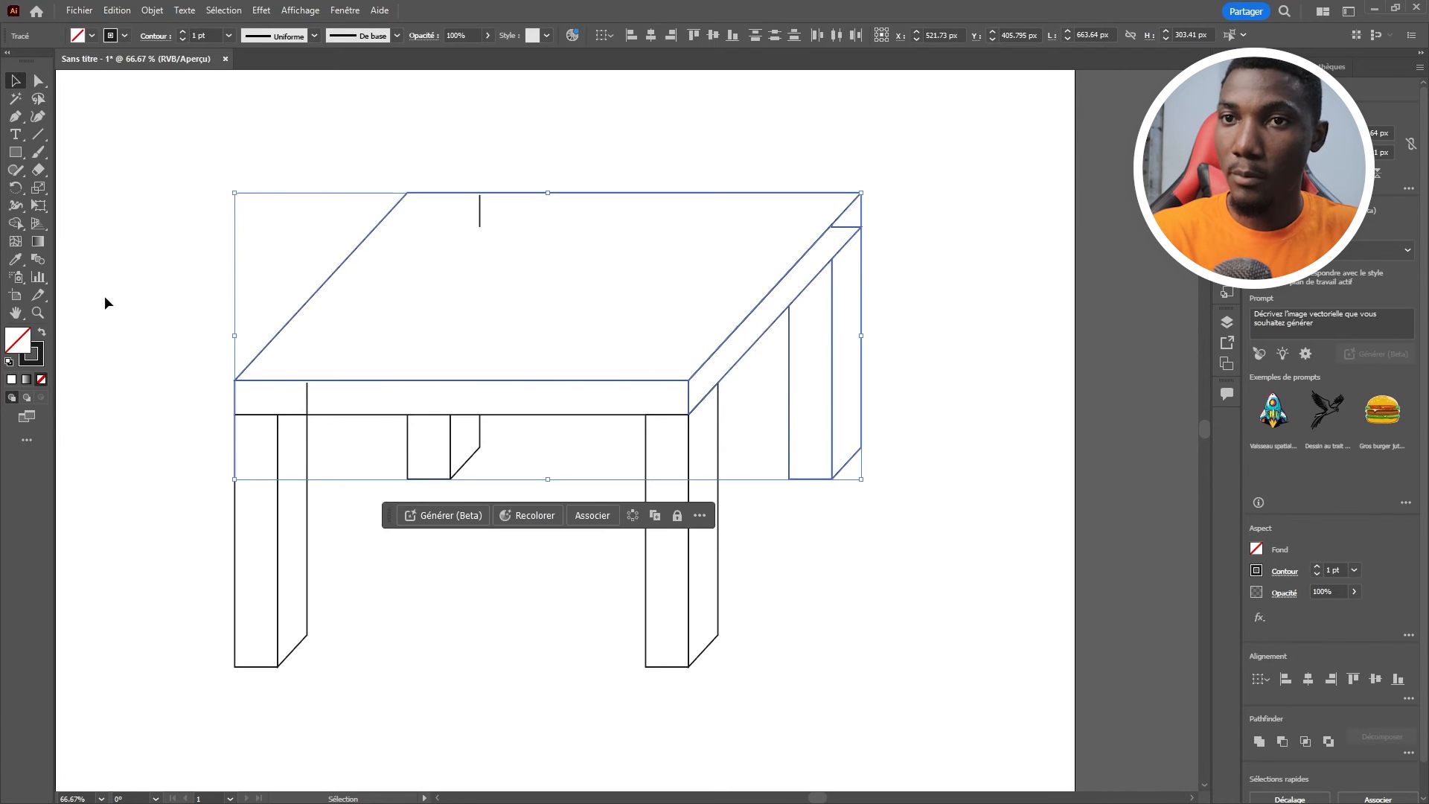
{"action": "left_click", "coordinate": [16, 223]}
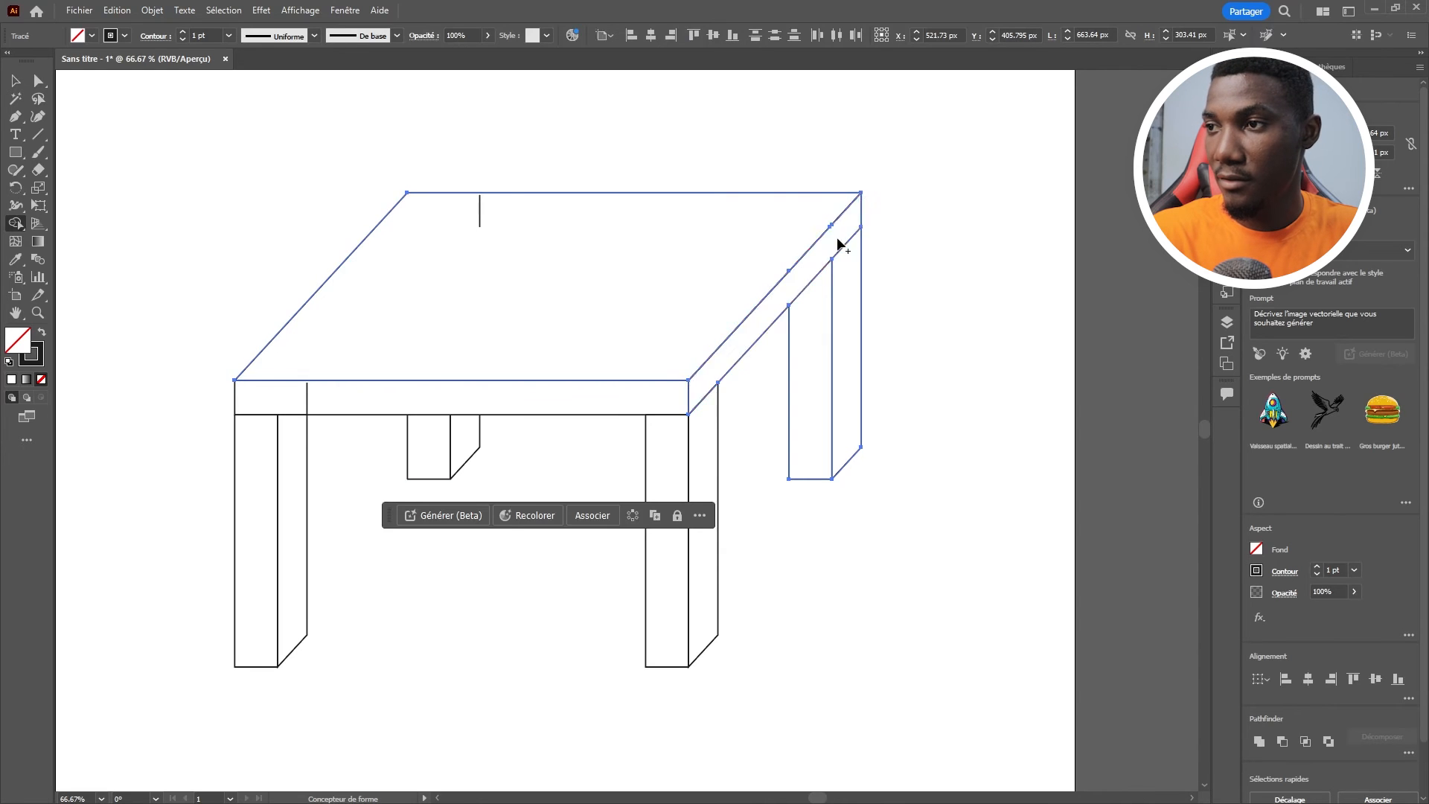
{"action": "scroll", "coordinate": [853, 223], "scroll_direction": "up", "scroll_amount": 6}
{"action": "scroll", "coordinate": [856, 229], "scroll_direction": "down", "scroll_amount": 5}
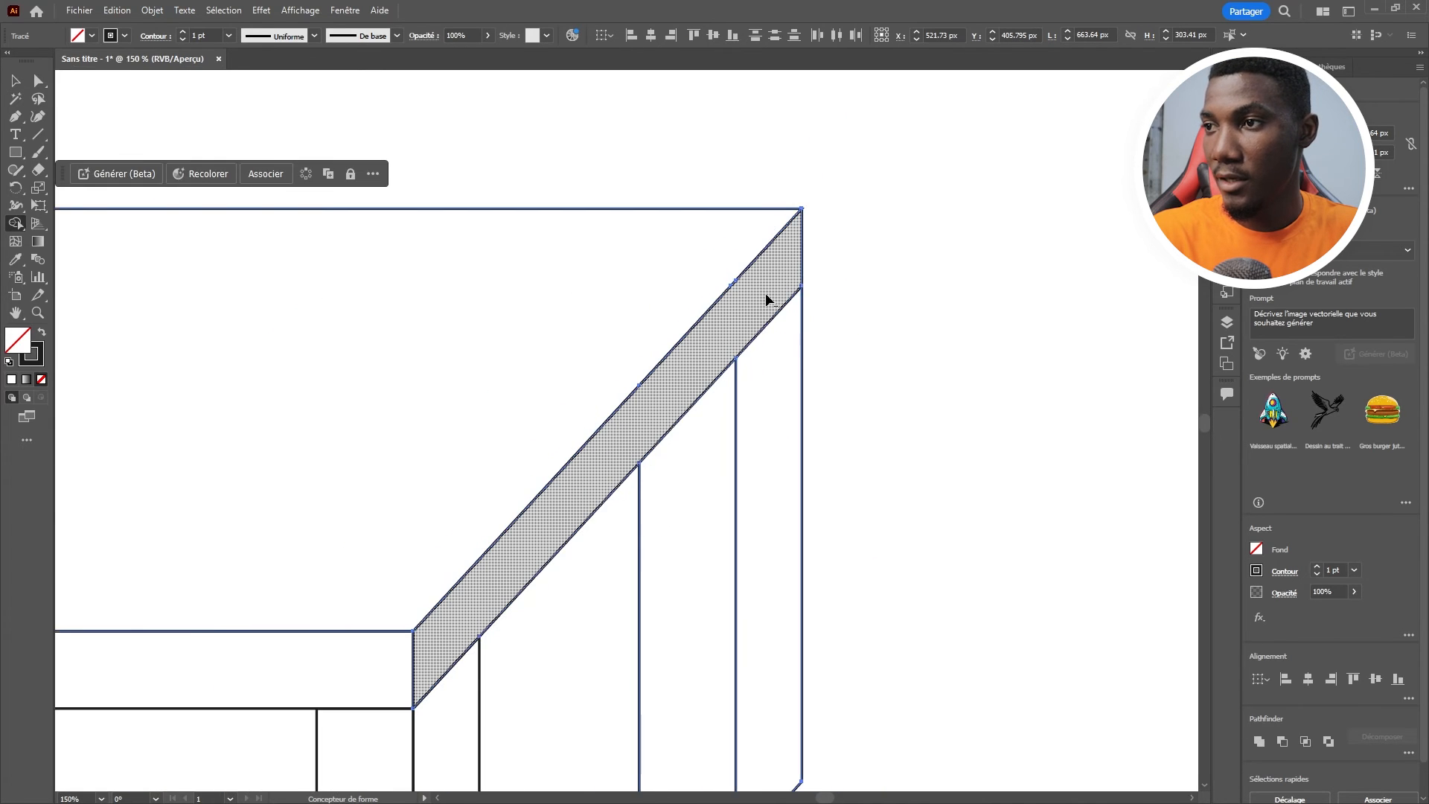
{"action": "scroll", "coordinate": [840, 308], "scroll_direction": "down", "scroll_amount": 2}
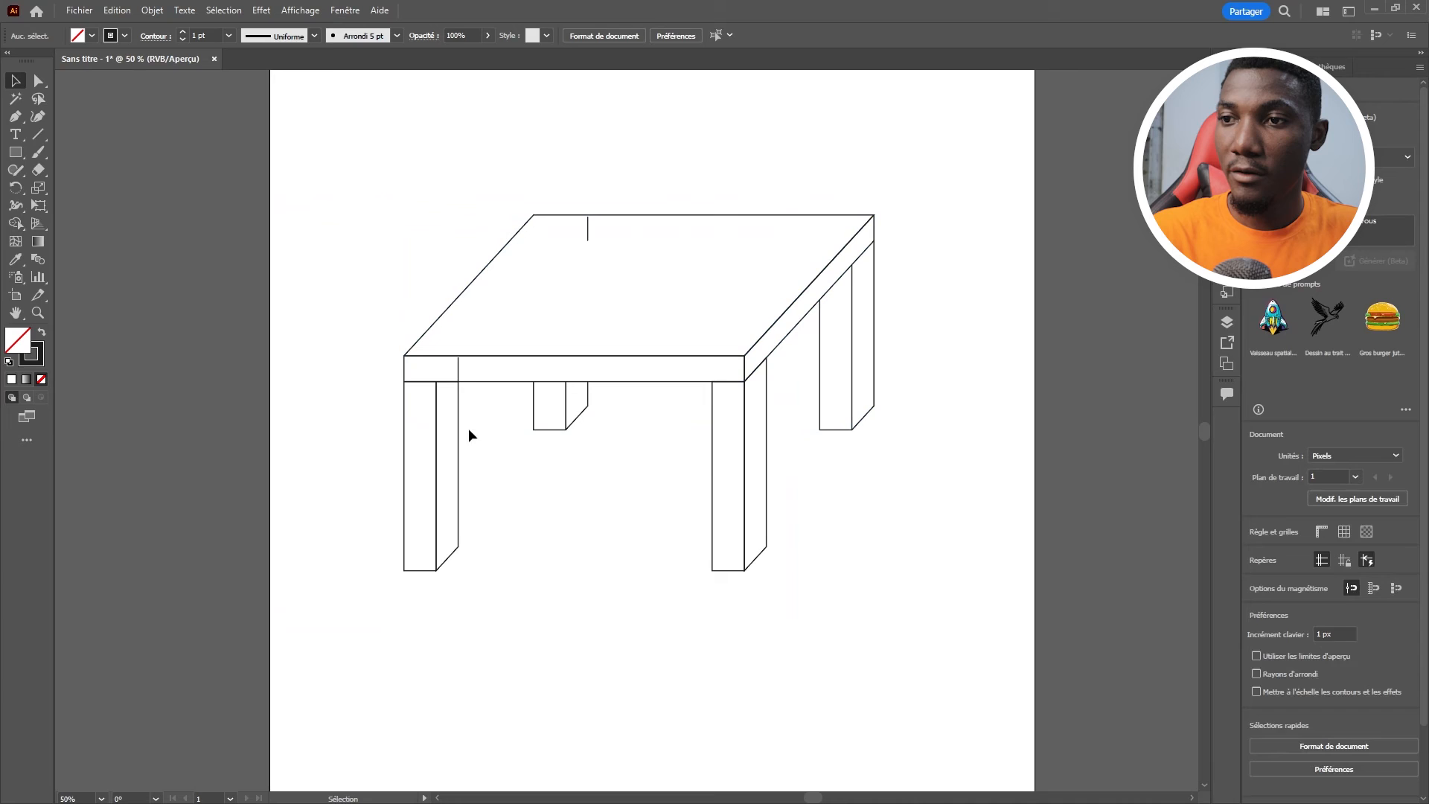
Delete the two stray vertical line segments, one on the front edge band and one near the tabletop's back edge.
{"action": "key", "text": "v"}
{"action": "left_click", "coordinate": [459, 372]}
{"action": "key", "text": "Delete"}
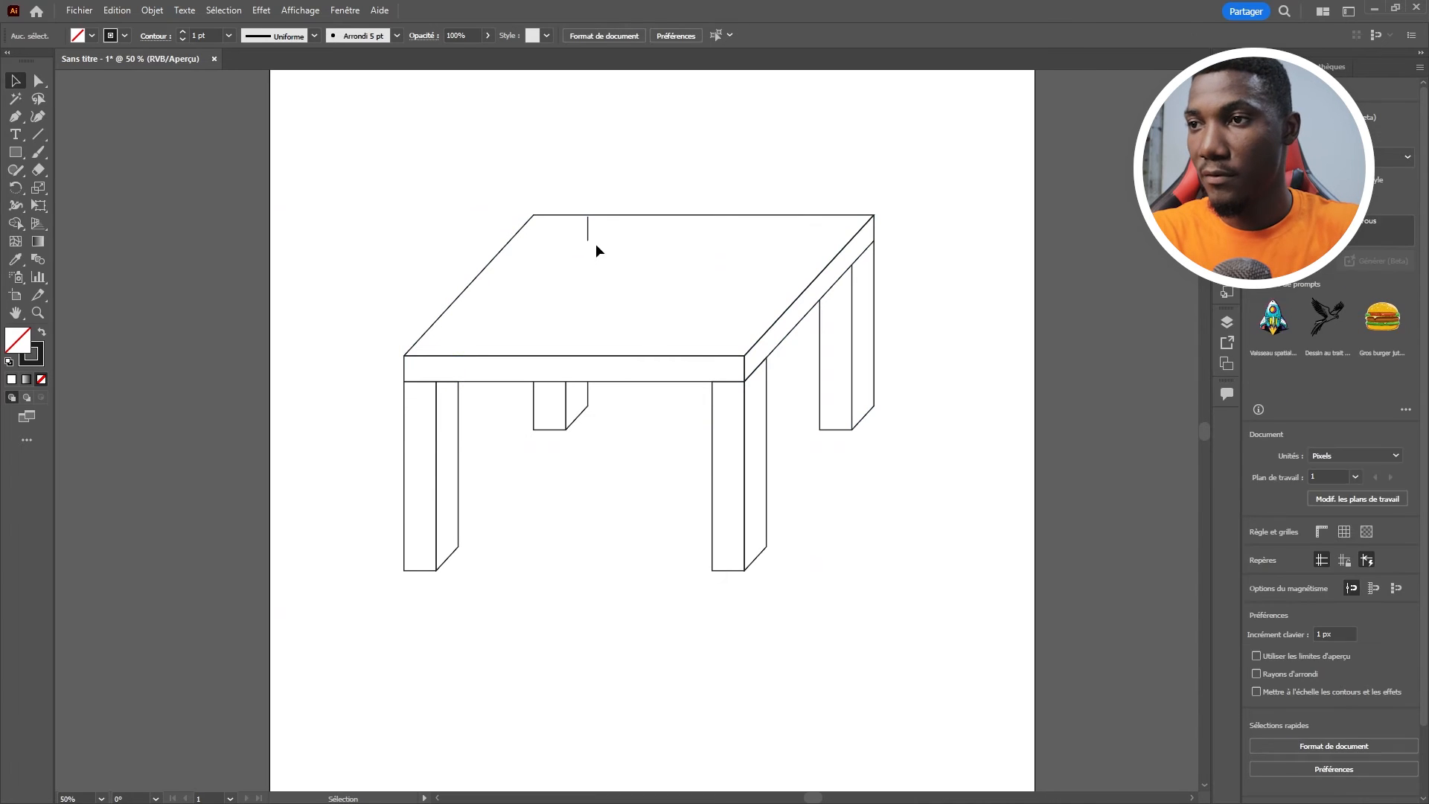
{"action": "left_click", "coordinate": [589, 232]}
{"action": "key", "text": "Delete"}
Select the whole table and move it slightly down and to the left, toward the middle of the artboard.
{"action": "left_click_drag", "start_coordinate": [950, 206], "coordinate": [510, 578]}
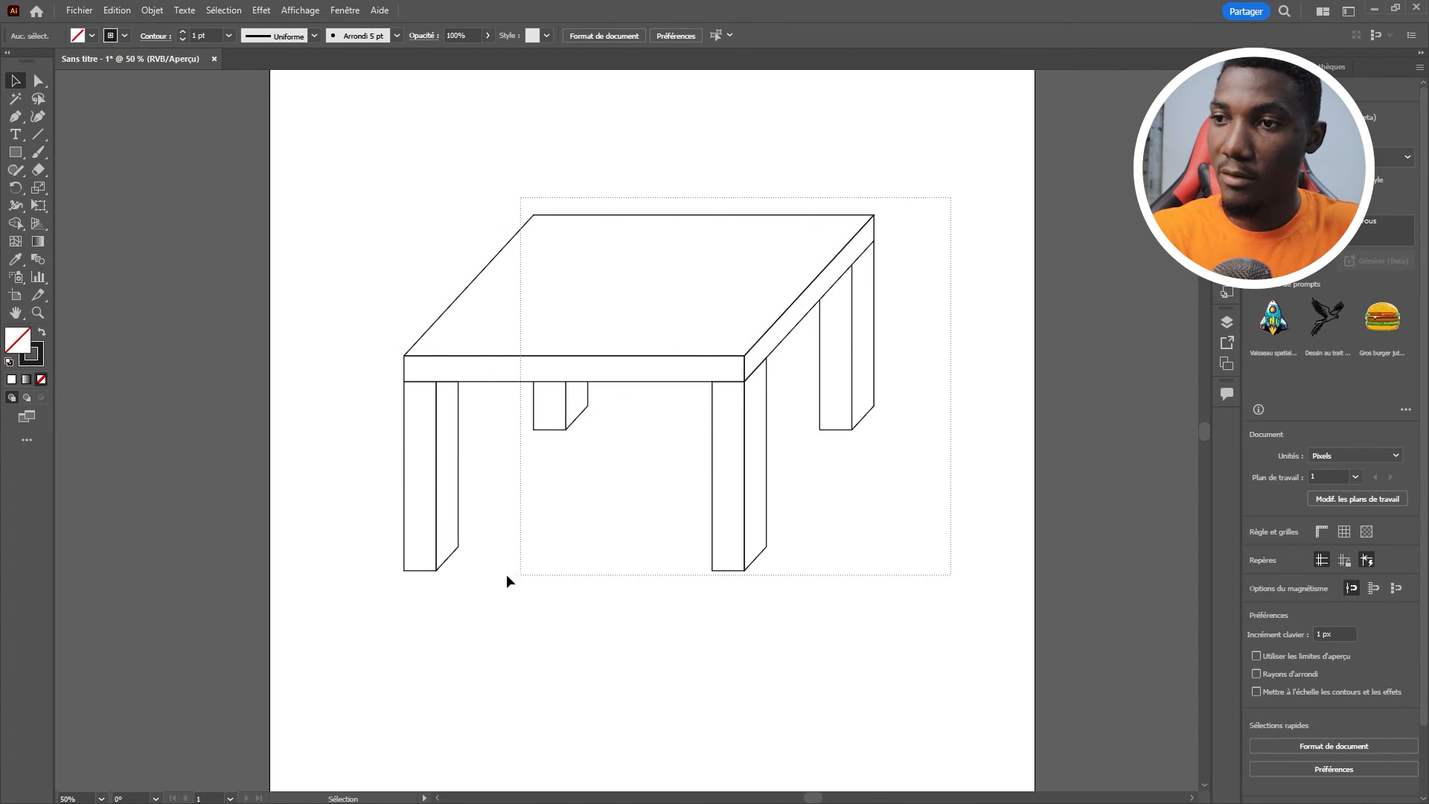
{"action": "left_click_drag", "start_coordinate": [676, 360], "coordinate": [646, 387]}
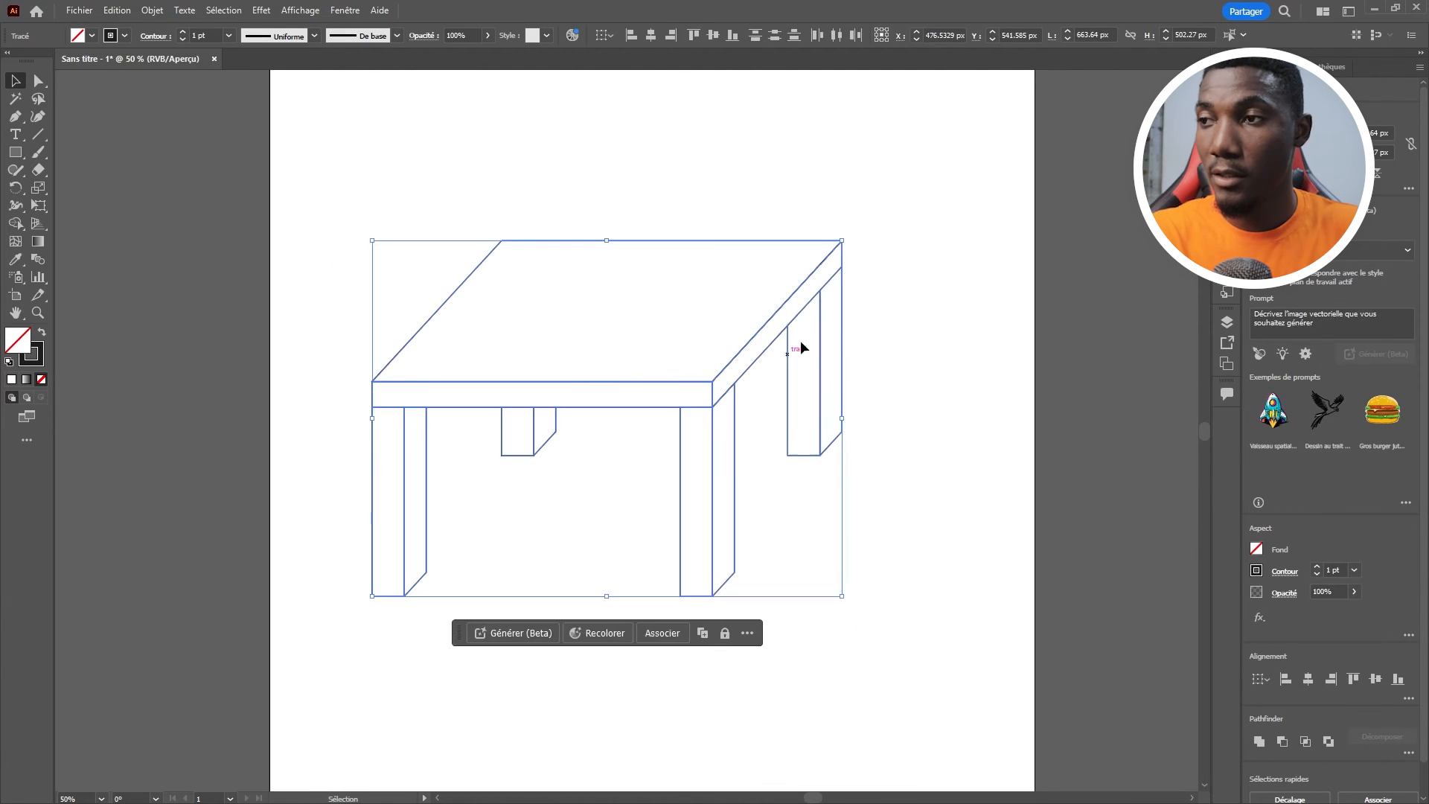
{"action": "left_click", "coordinate": [889, 325]}
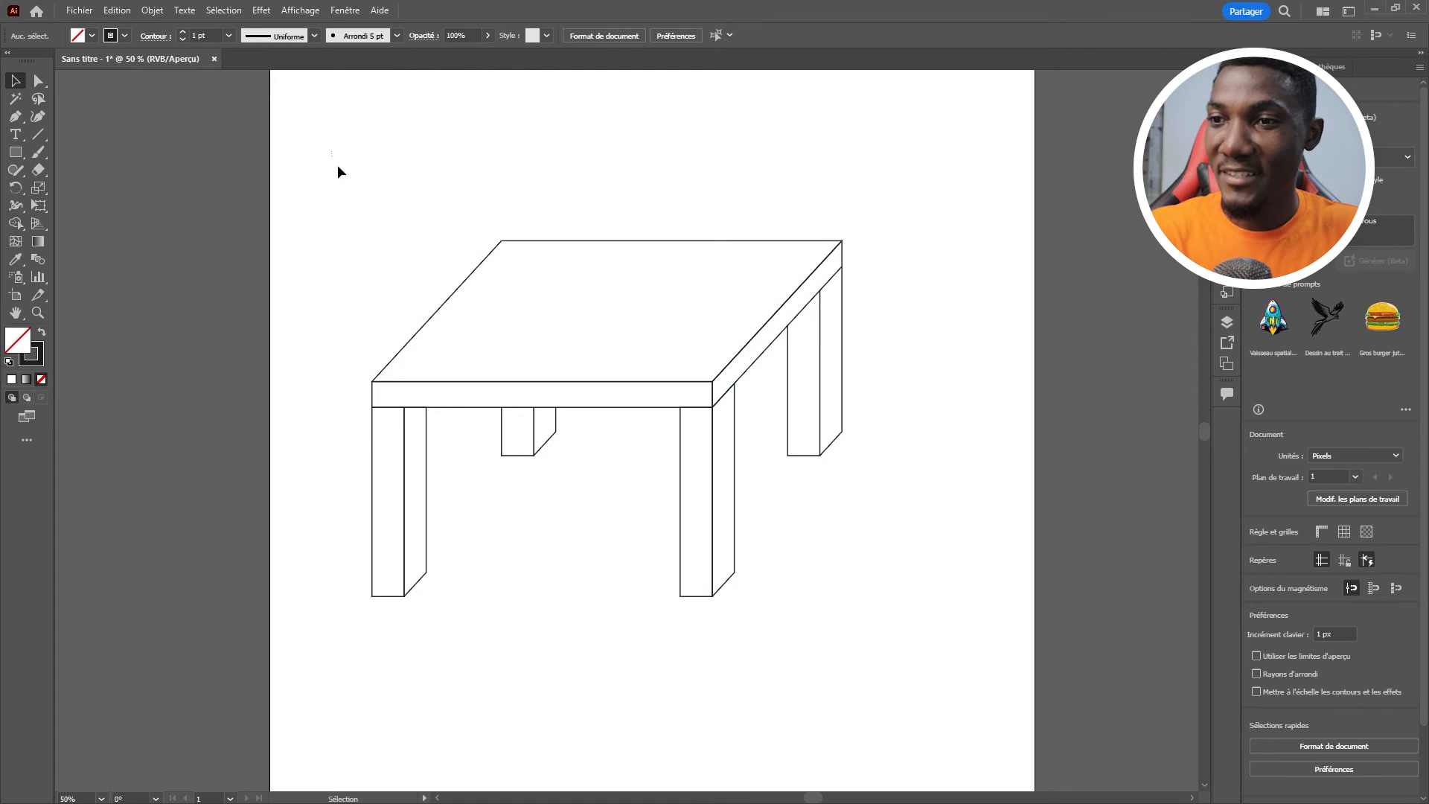
Swap fill and stroke on the whole table so its faces have a black fill and no stroke.
{"action": "left_click_drag", "start_coordinate": [337, 165], "coordinate": [977, 664]}
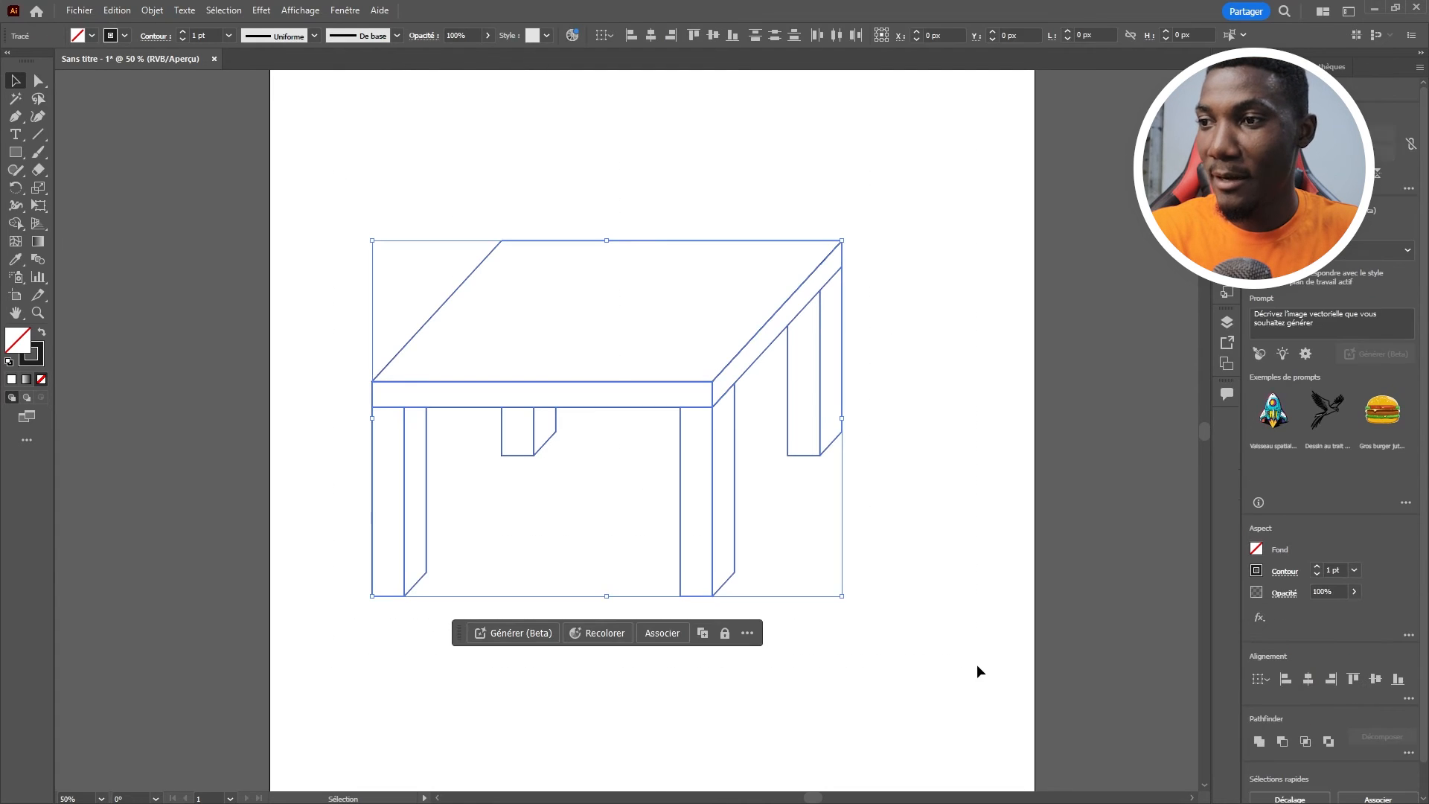
{"action": "left_click", "coordinate": [42, 333]}
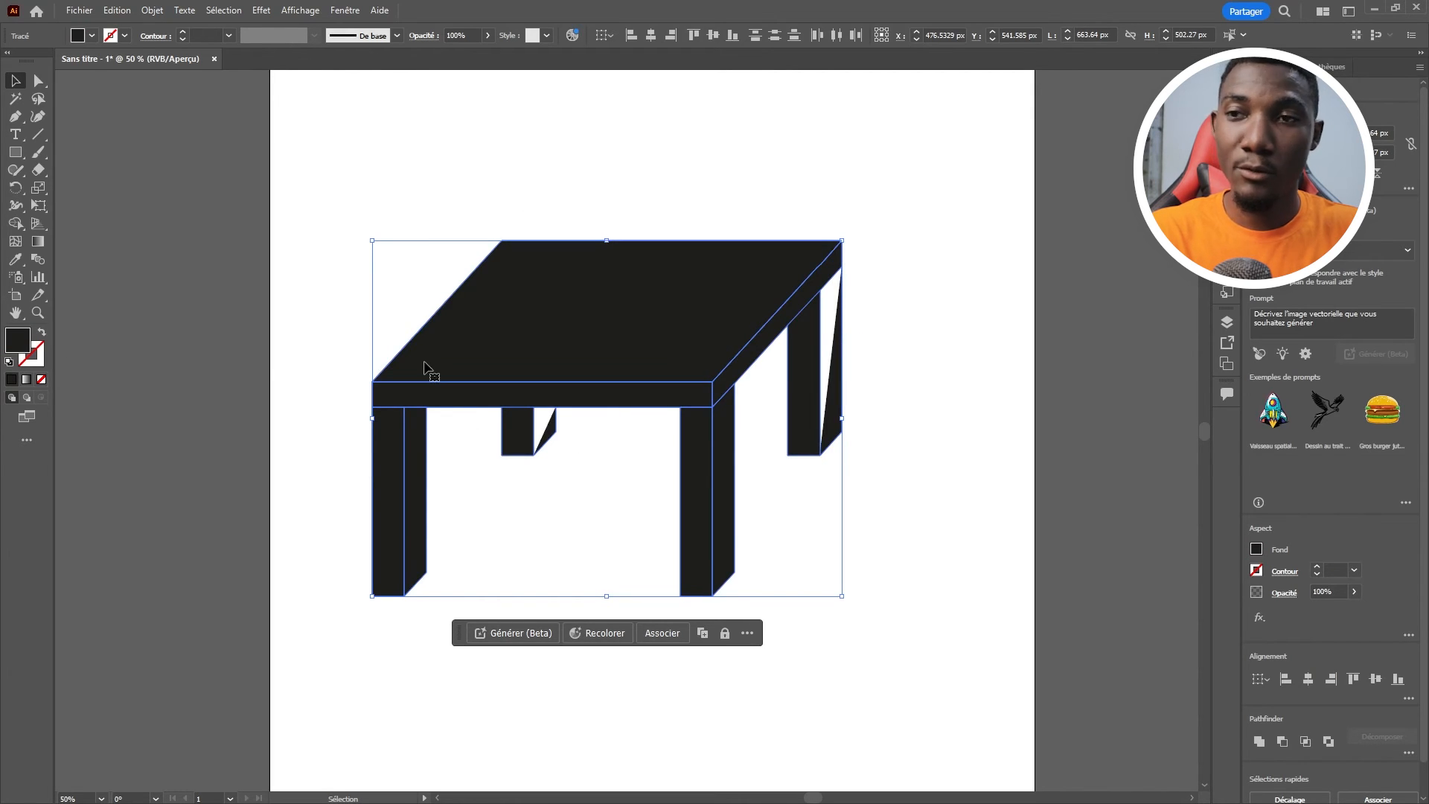
{"action": "left_click", "coordinate": [852, 384]}
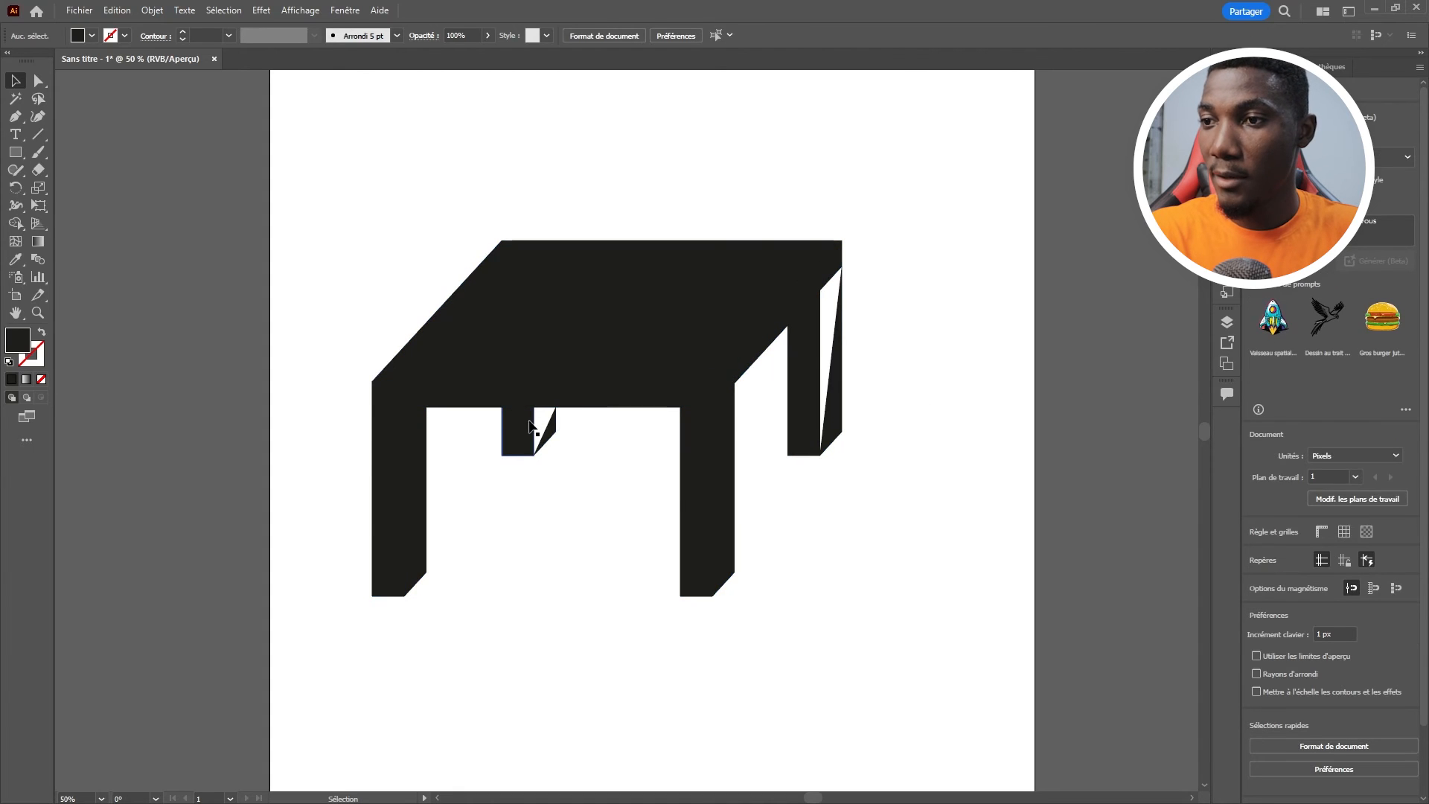
{"action": "left_click", "coordinate": [547, 430]}
{"action": "left_click", "coordinate": [859, 361]}
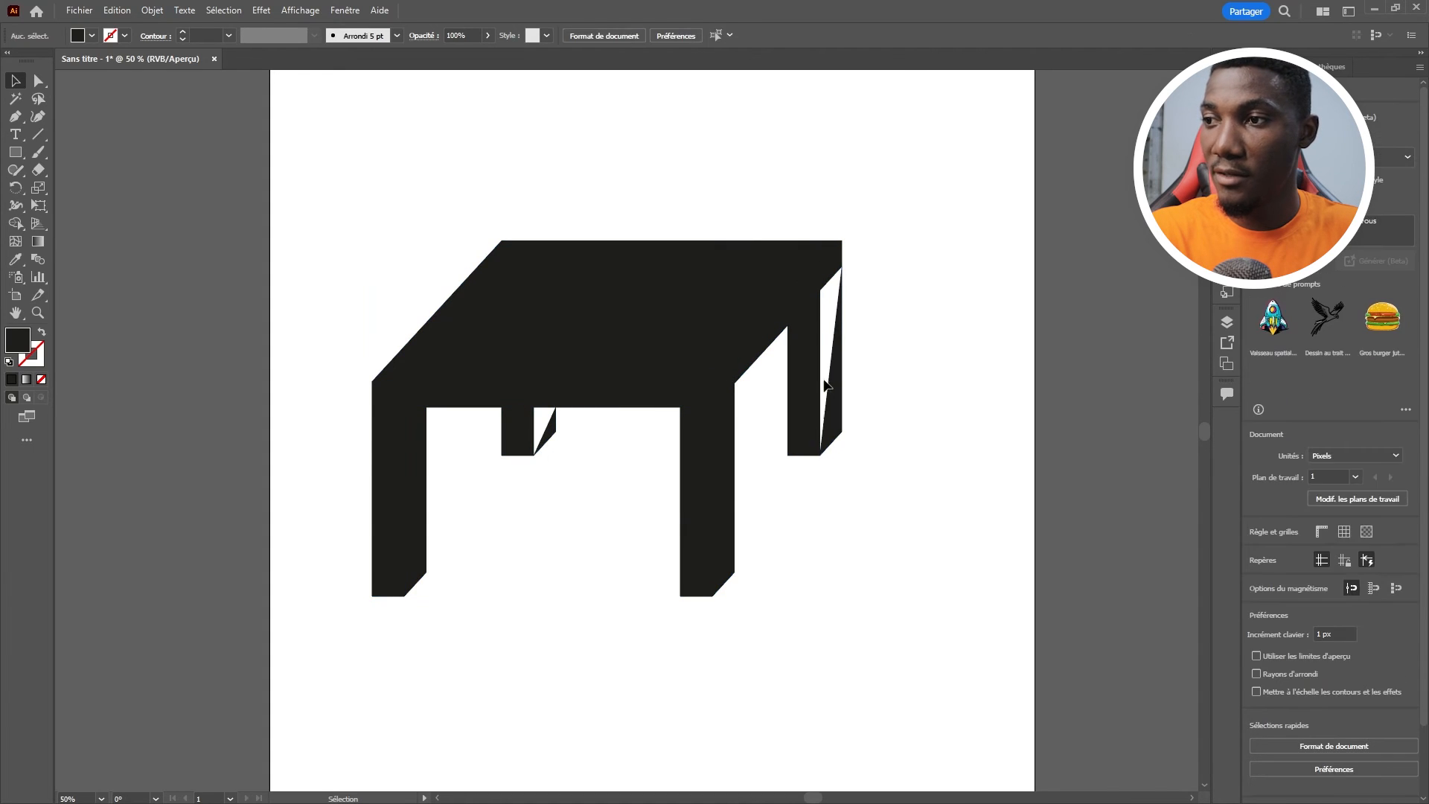
{"action": "left_click", "coordinate": [839, 372]}
{"action": "left_click", "coordinate": [851, 387]}
{"action": "left_click_drag", "start_coordinate": [844, 406], "coordinate": [964, 359]}
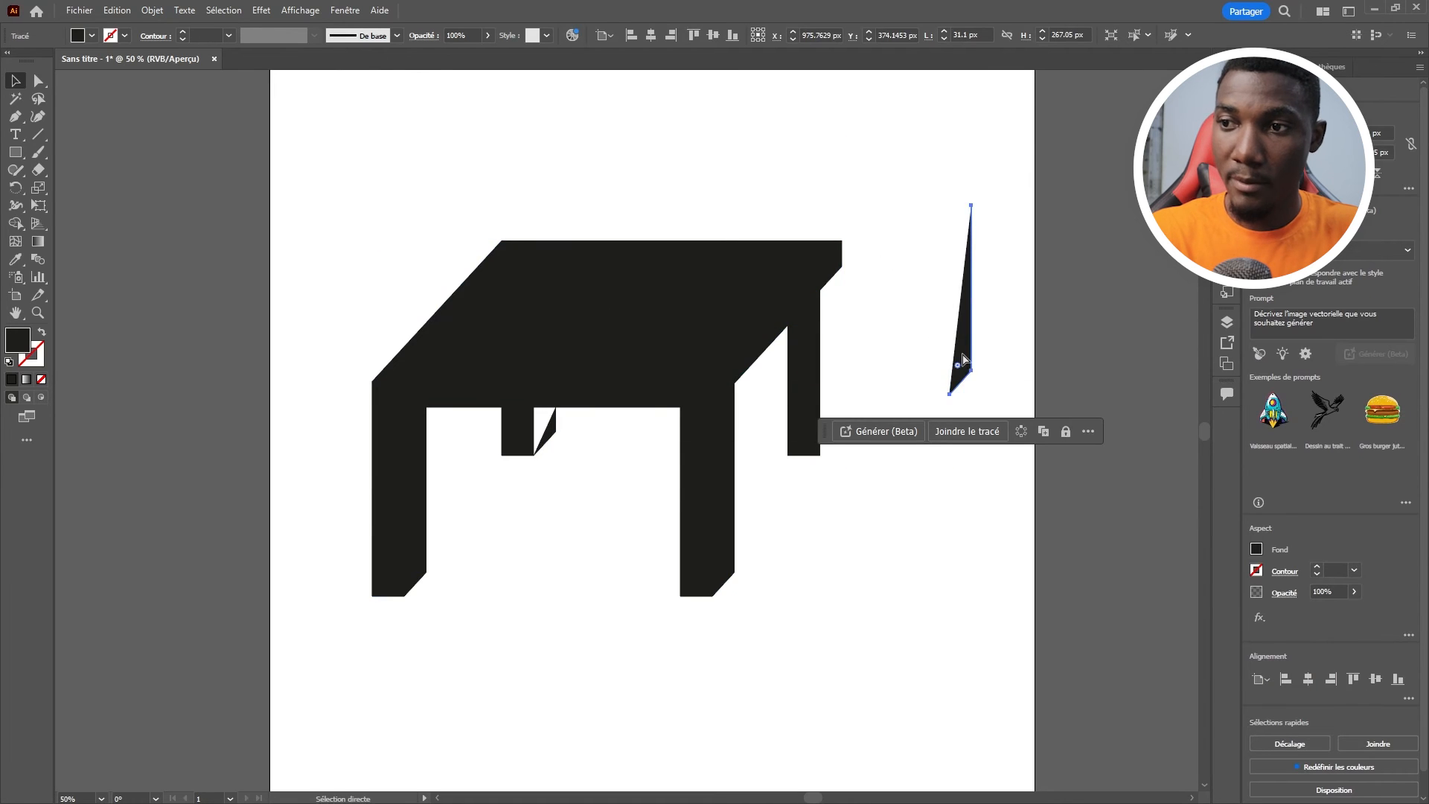
{"action": "key", "text": "ctrl+z"}
{"action": "left_click", "coordinate": [940, 375]}
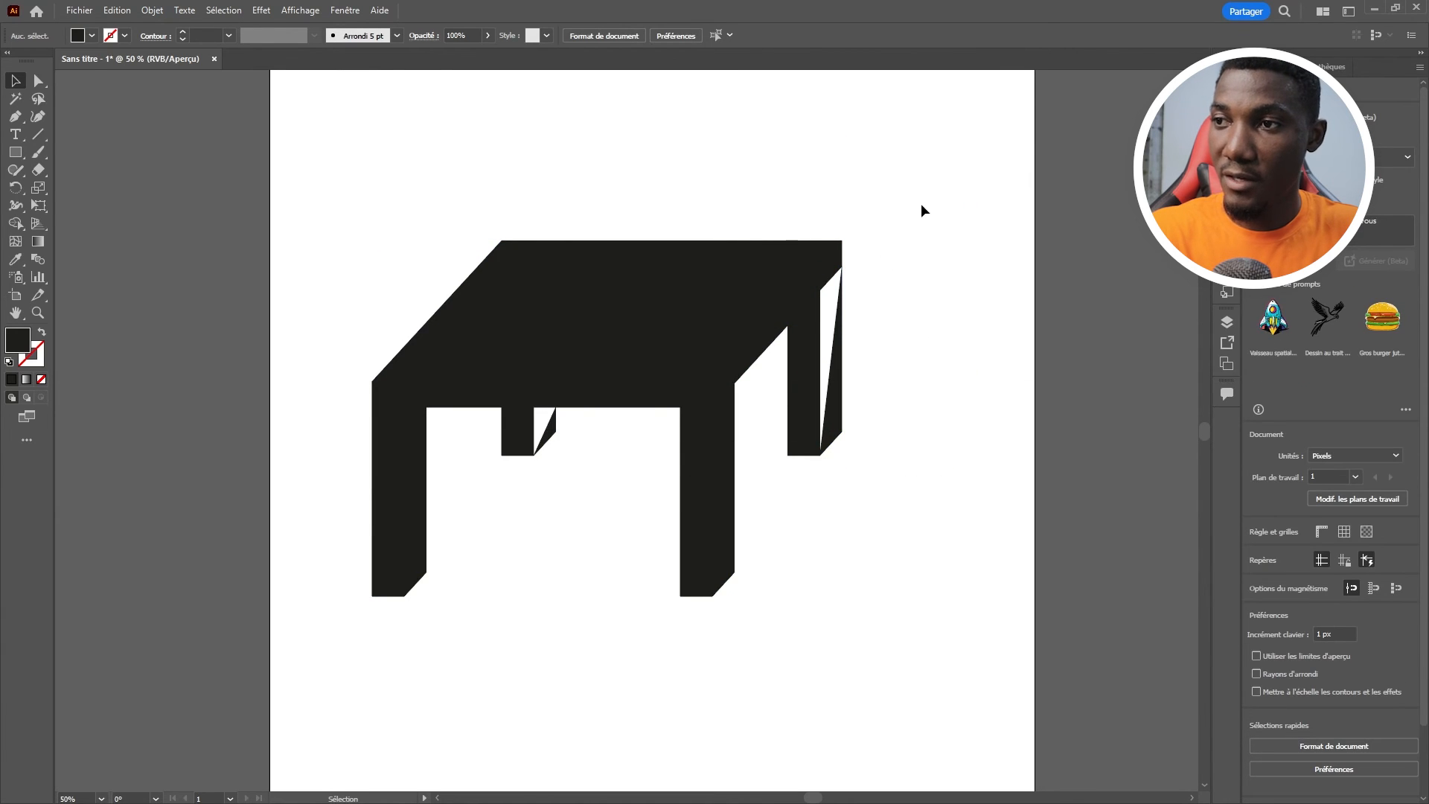
Fill in the missing areas of both back legs' side faces and merge each into a single face with Shape Builder.
{"action": "left_click_drag", "start_coordinate": [905, 245], "coordinate": [274, 593]}
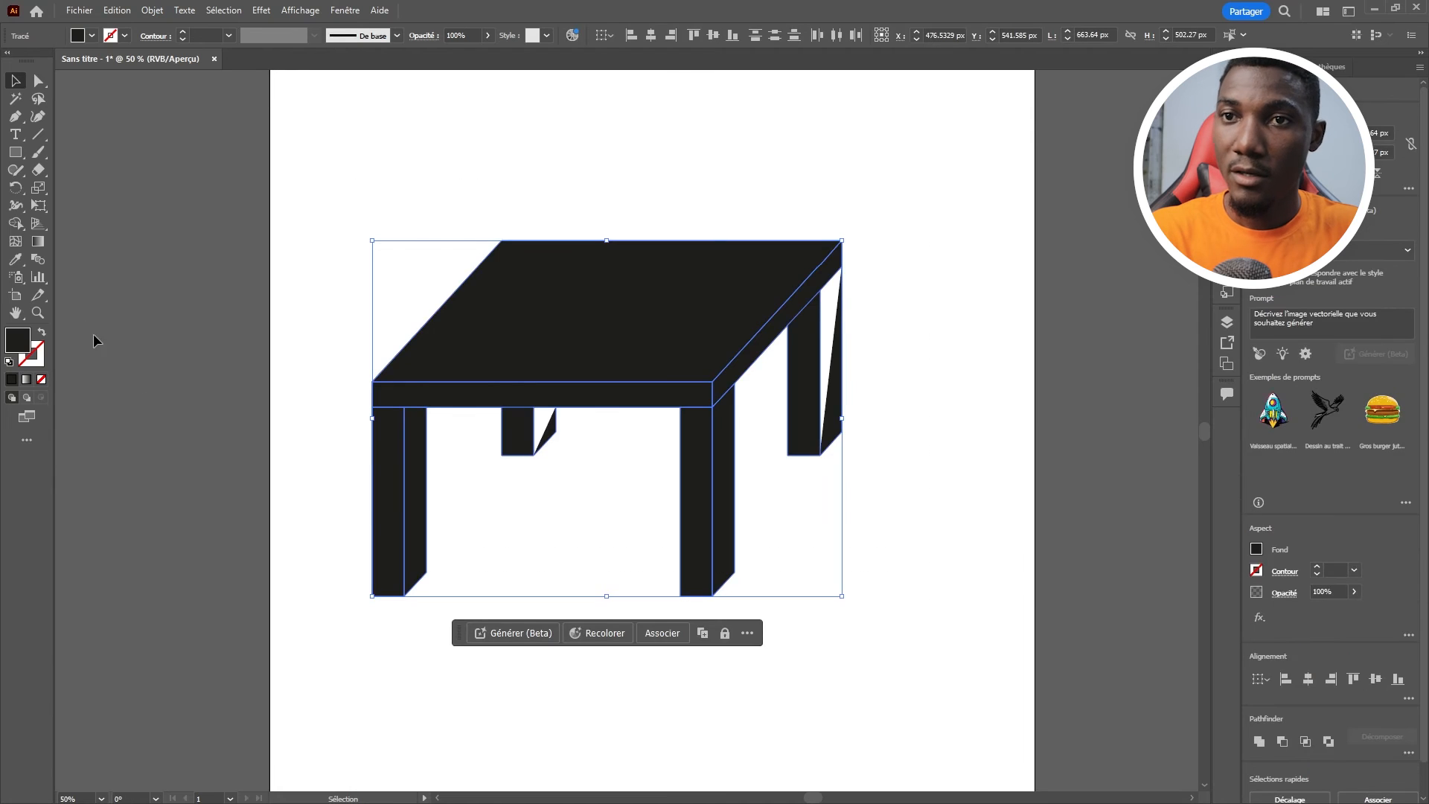
{"action": "left_click", "coordinate": [26, 227]}
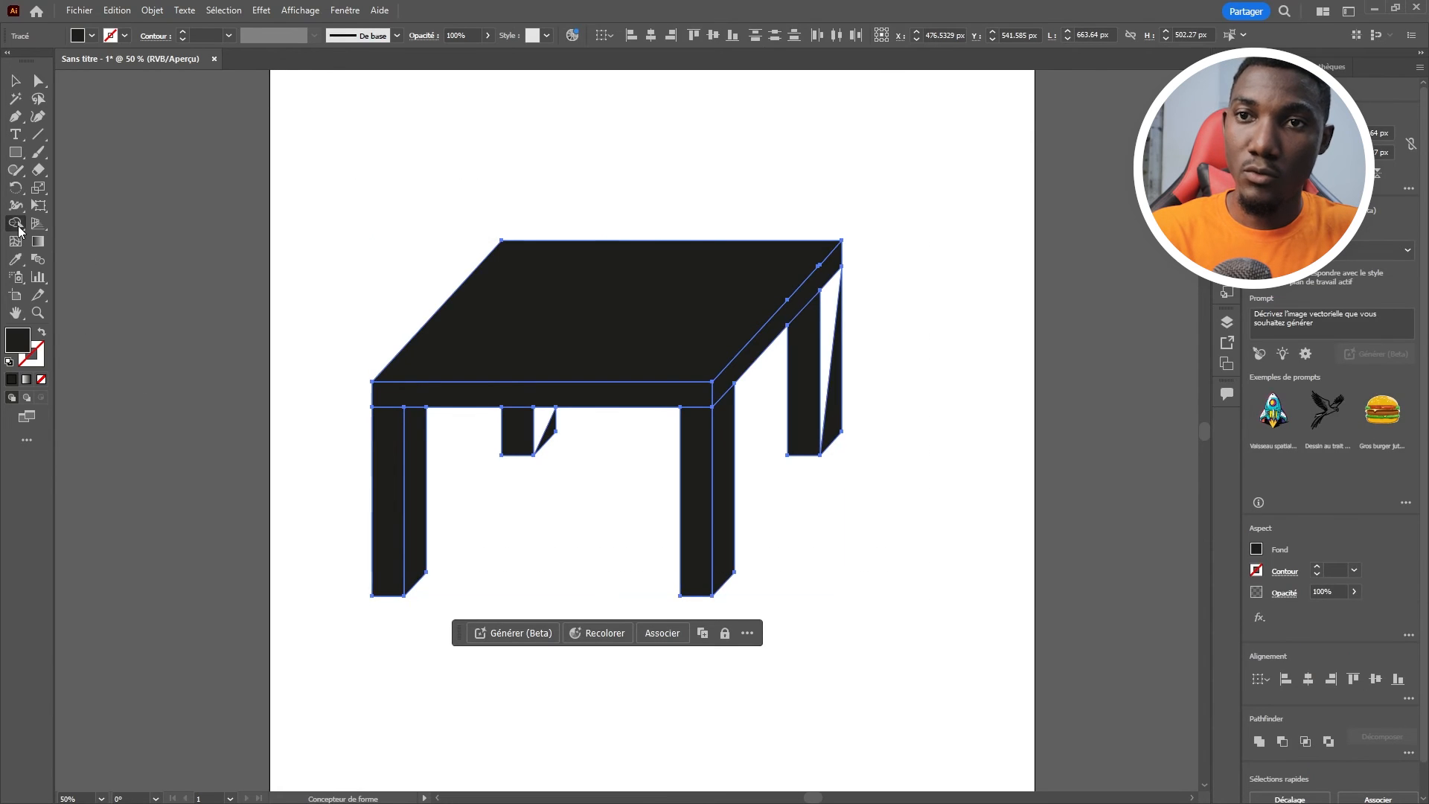
{"action": "left_click", "coordinate": [539, 425]}
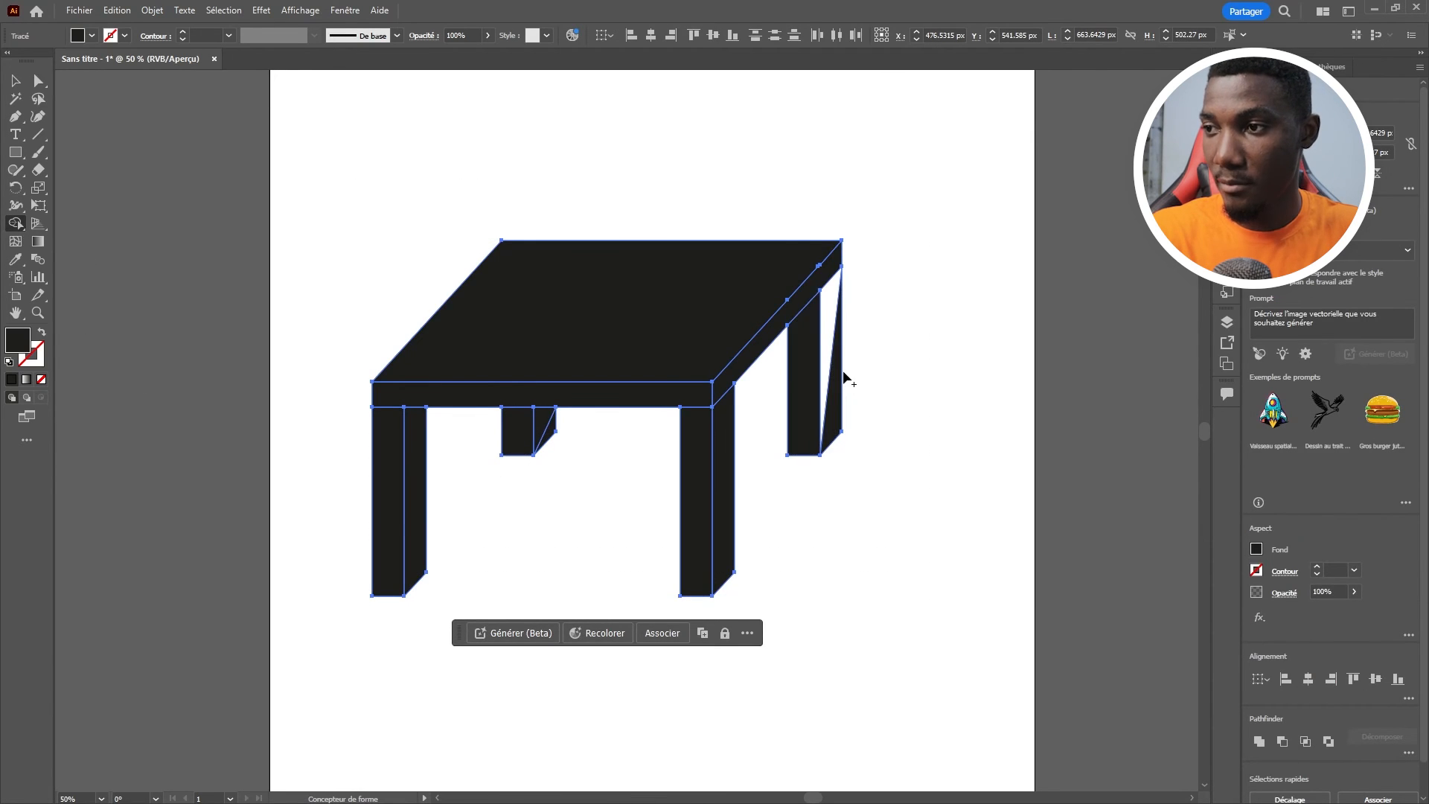
{"action": "left_click_drag", "start_coordinate": [842, 369], "coordinate": [829, 360]}
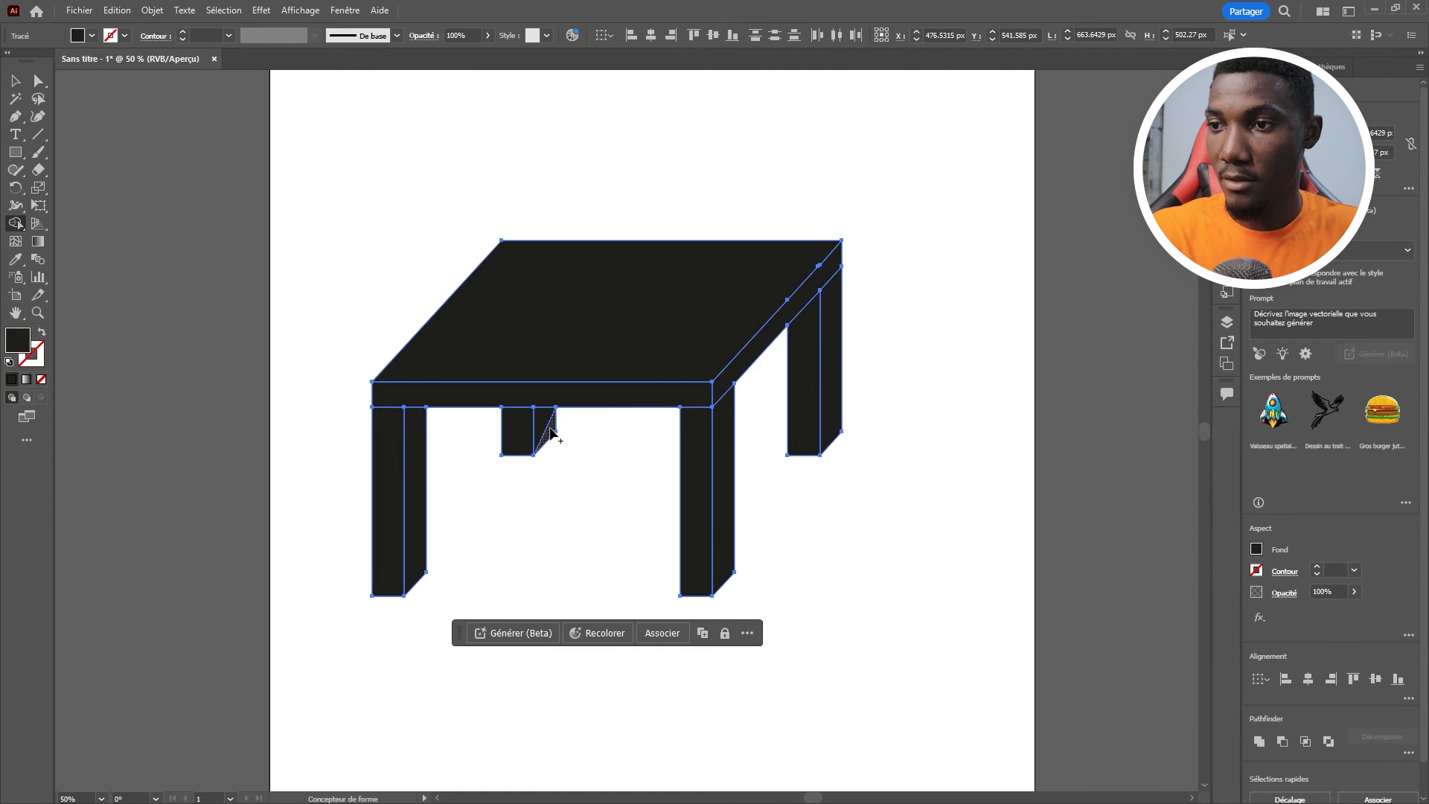
{"action": "left_click_drag", "start_coordinate": [551, 418], "coordinate": [540, 445]}
{"action": "left_click", "coordinate": [16, 82]}
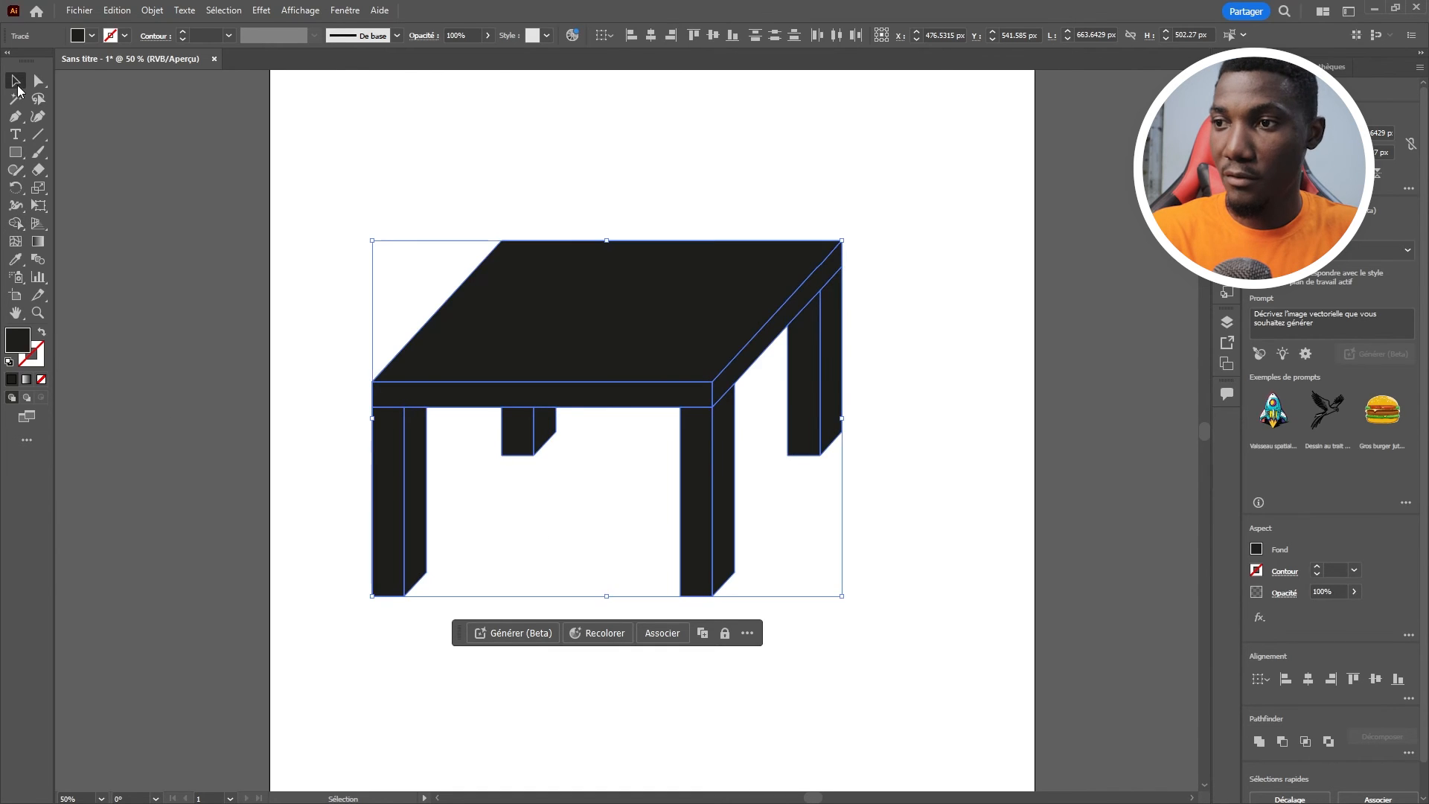
{"action": "left_click", "coordinate": [733, 220]}
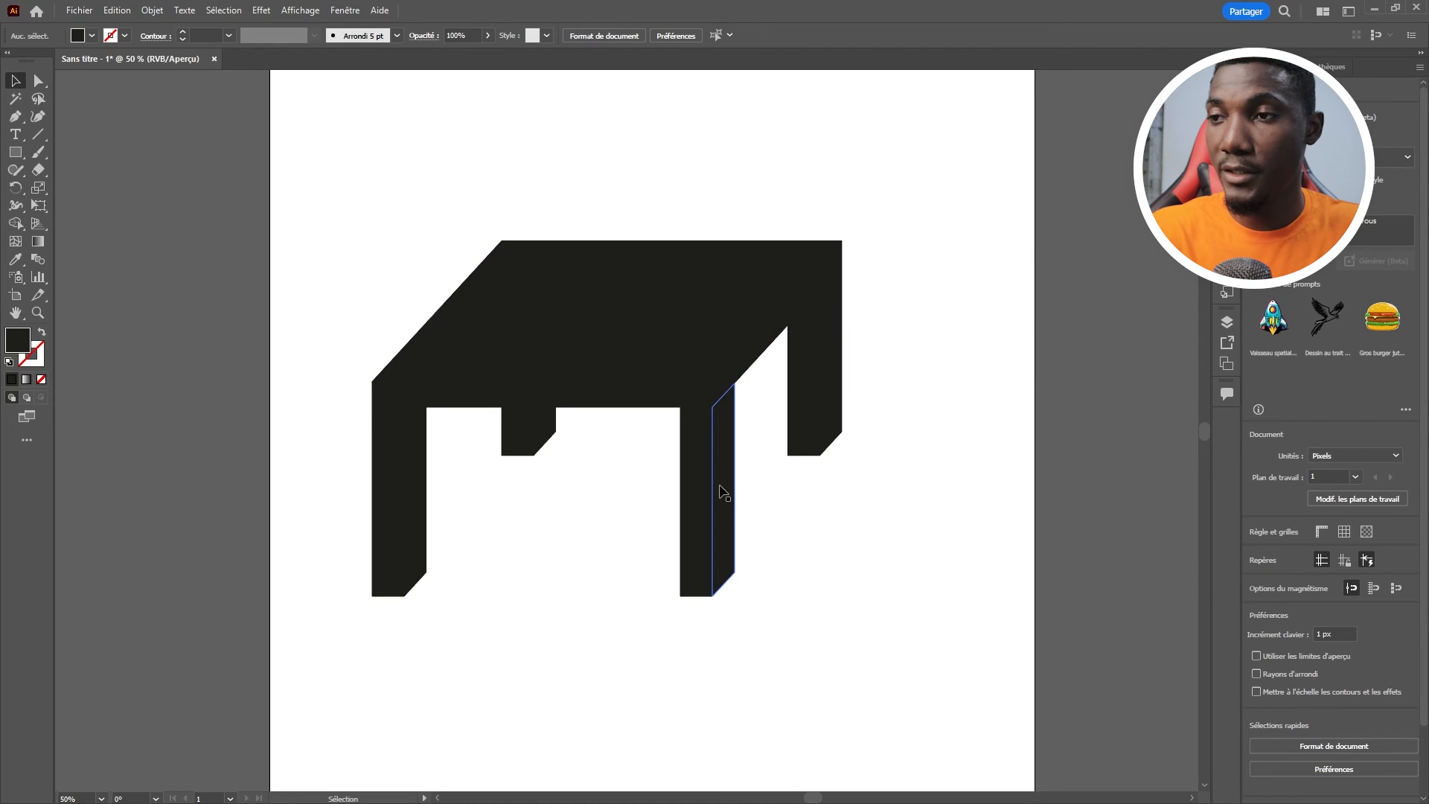
Fill the tabletop surface with light orange, EFAF62.
{"action": "left_click", "coordinate": [577, 336]}
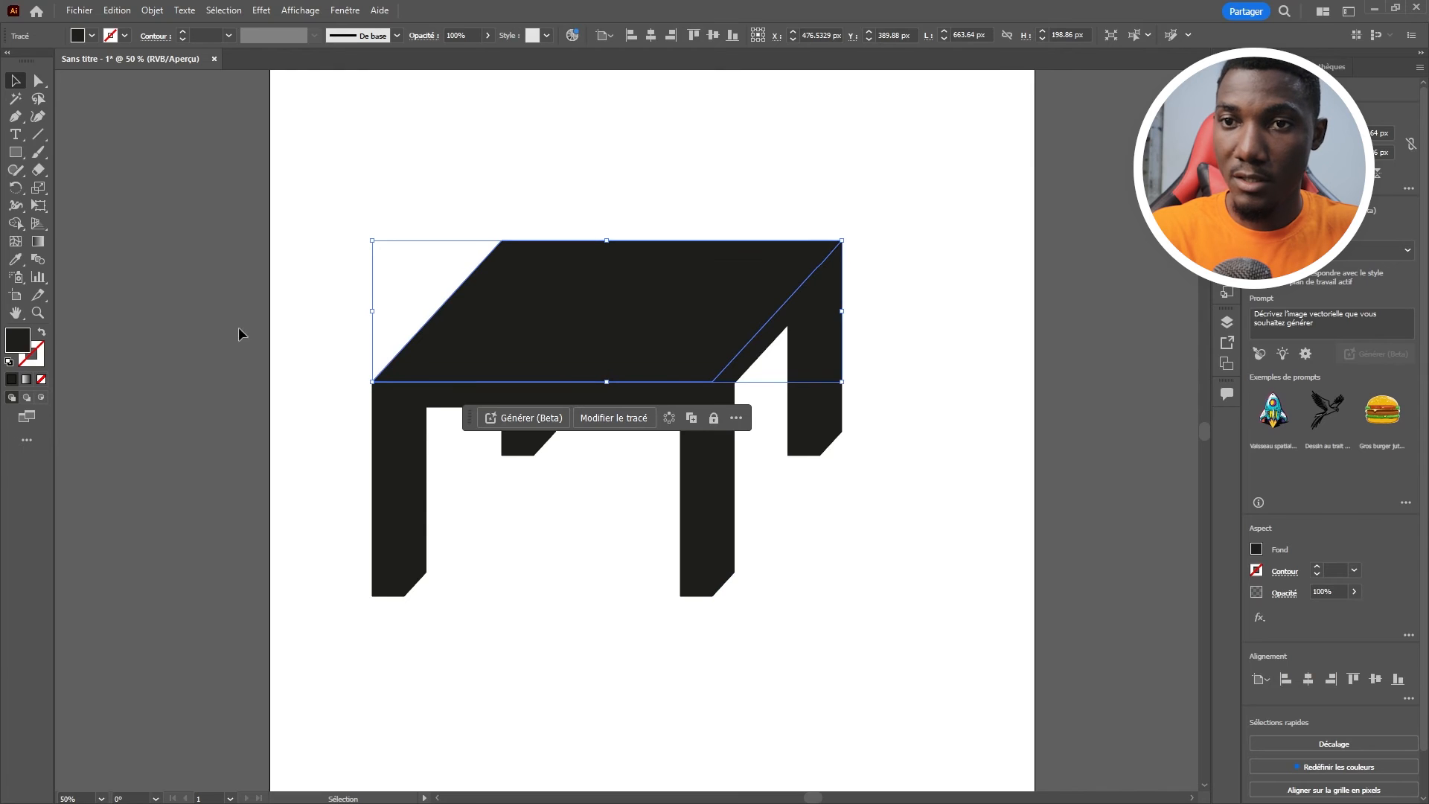
{"action": "double_click", "coordinate": [20, 347]}
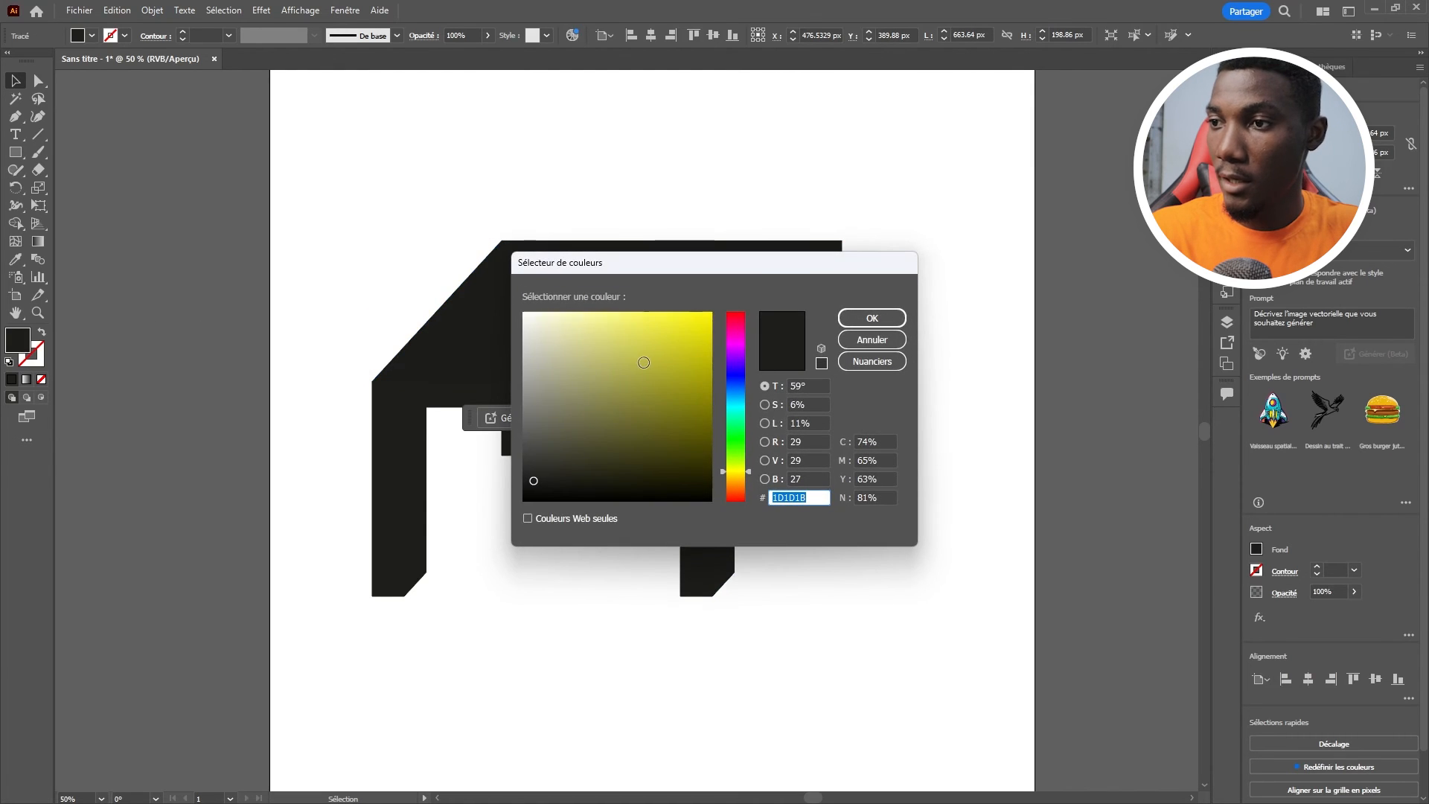
{"action": "left_click_drag", "start_coordinate": [735, 468], "coordinate": [735, 477]}
{"action": "left_click_drag", "start_coordinate": [647, 436], "coordinate": [642, 370]}
{"action": "left_click_drag", "start_coordinate": [736, 480], "coordinate": [736, 484]}
{"action": "left_click", "coordinate": [645, 367]}
{"action": "left_click_drag", "start_coordinate": [635, 375], "coordinate": [634, 324]}
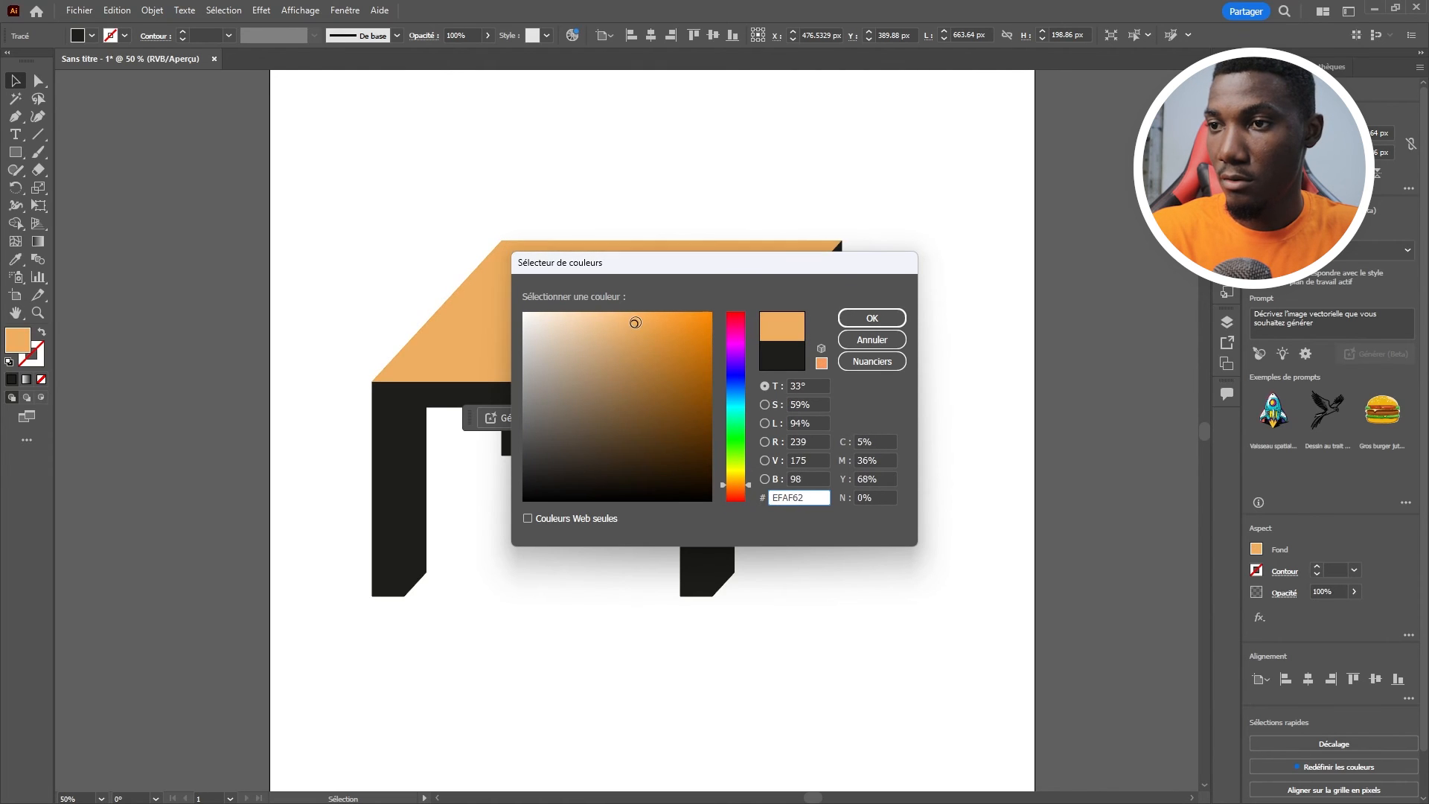
{"action": "left_click", "coordinate": [850, 317]}
{"action": "left_click", "coordinate": [990, 397]}
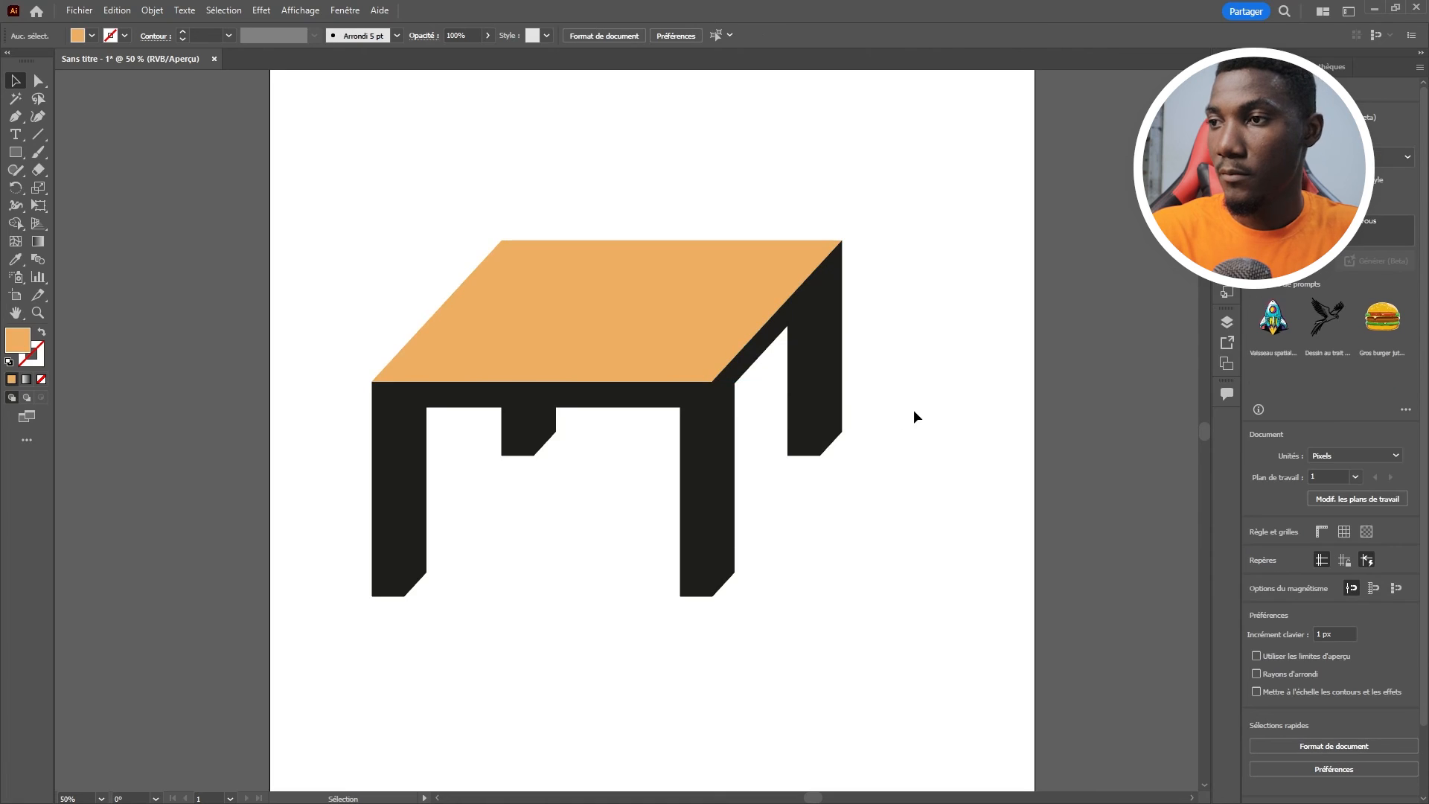
Fill the right side band, both right legs' side faces and the front left leg's front face with pale yellow.
{"action": "scroll", "coordinate": [876, 374], "scroll_direction": "down", "scroll_amount": 2}
{"action": "scroll", "coordinate": [875, 372], "scroll_direction": "up", "scroll_amount": 1}
{"action": "left_click", "coordinate": [813, 376]}
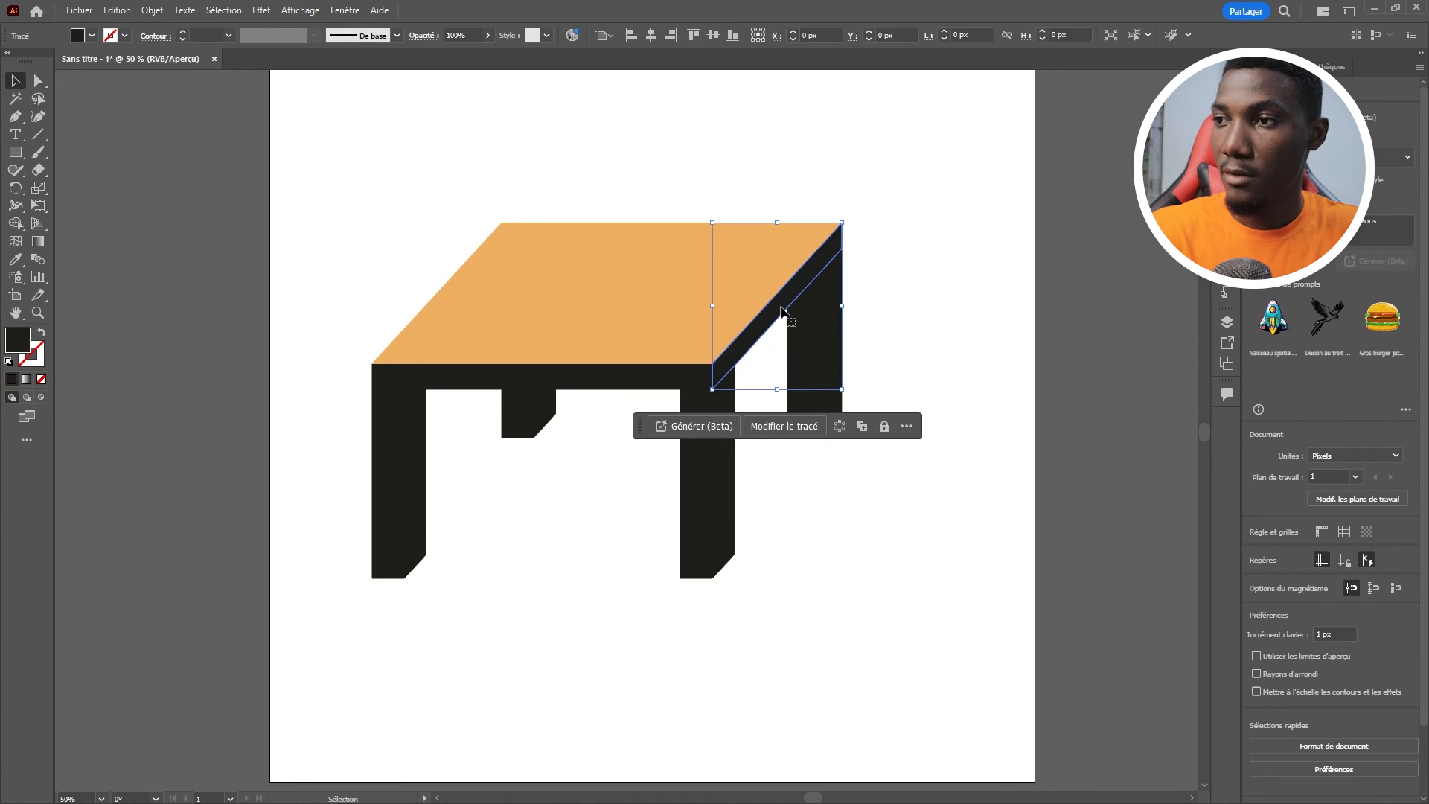
{"action": "left_click", "coordinate": [722, 409], "text": "shift"}
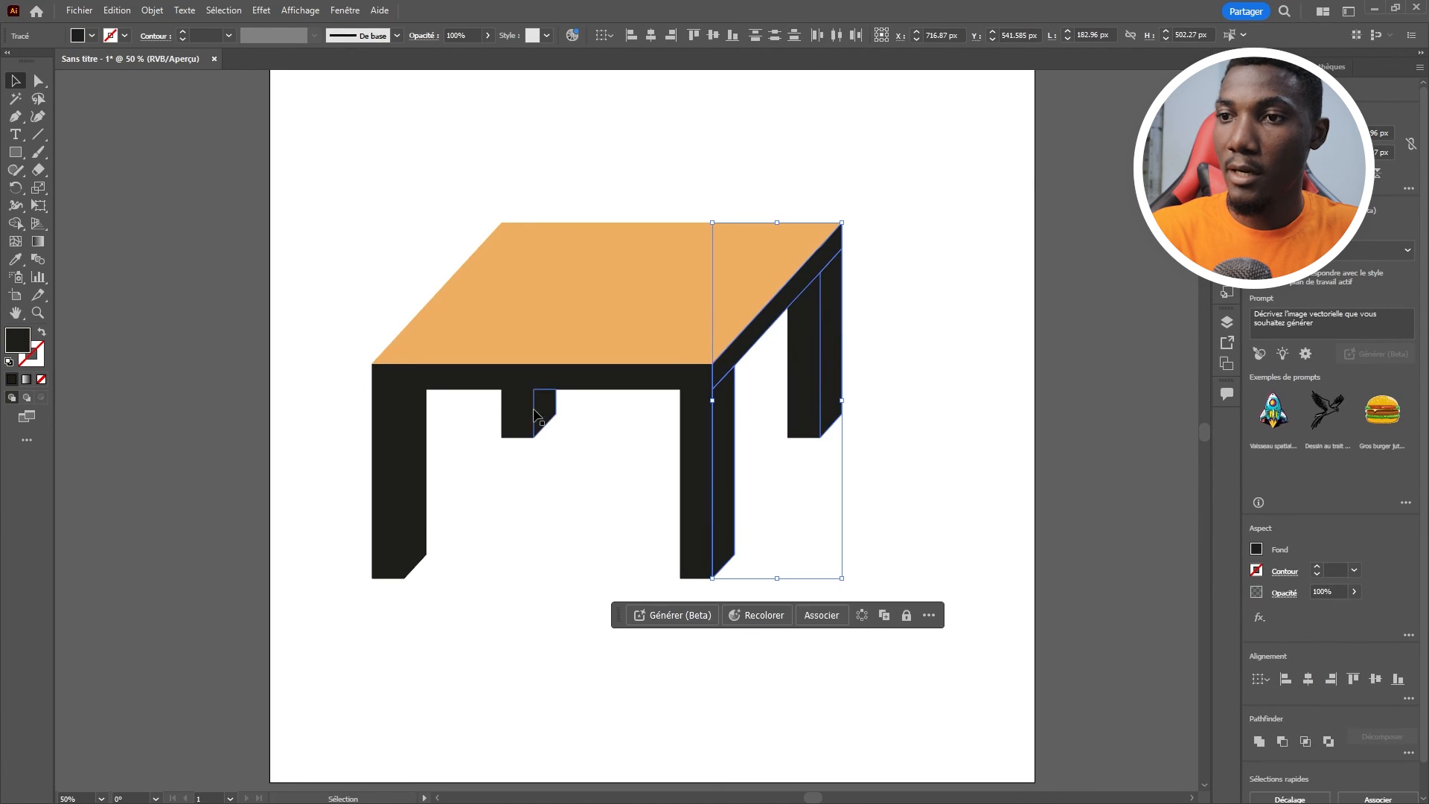
{"action": "left_click", "coordinate": [392, 413], "text": "shift"}
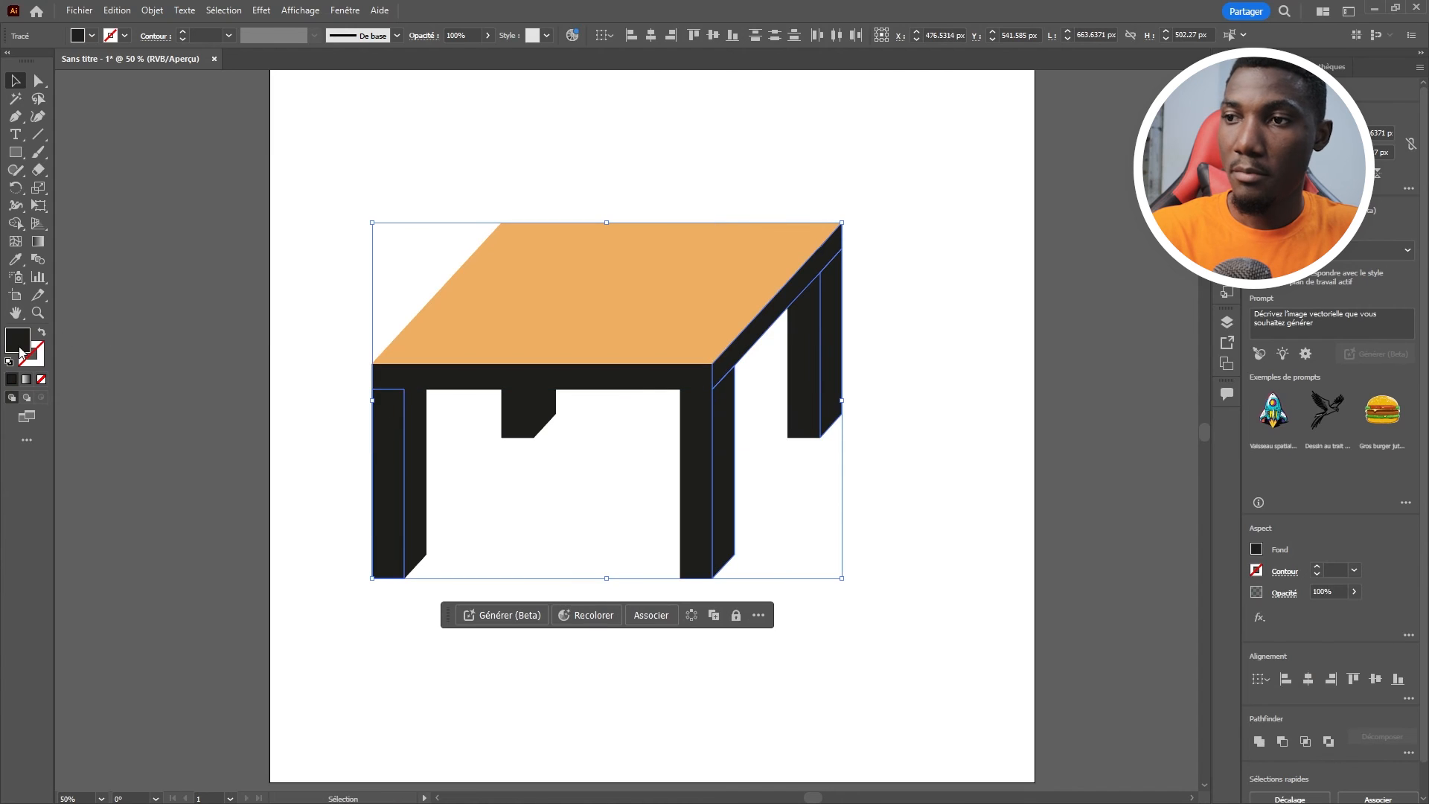
{"action": "double_click", "coordinate": [17, 342]}
{"action": "left_click", "coordinate": [733, 475]}
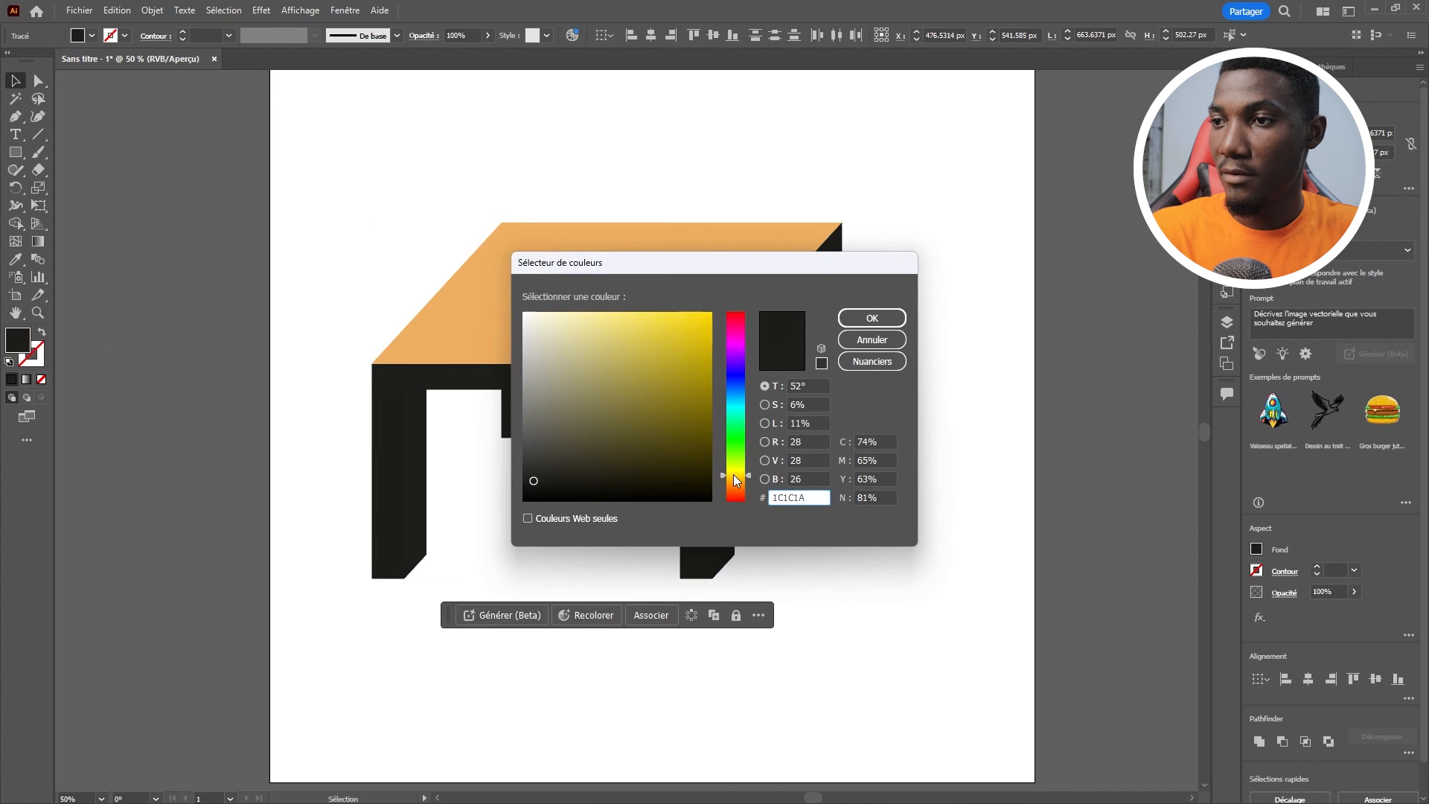
{"action": "left_click", "coordinate": [734, 480]}
{"action": "mouse_move", "coordinate": [650, 456]}
{"action": "left_mouse_down"}
{"action": "mouse_move", "coordinate": [616, 328]}
{"action": "mouse_move", "coordinate": [570, 326]}
{"action": "mouse_move", "coordinate": [599, 321]}
{"action": "left_mouse_up"}
{"action": "left_click", "coordinate": [872, 318]}
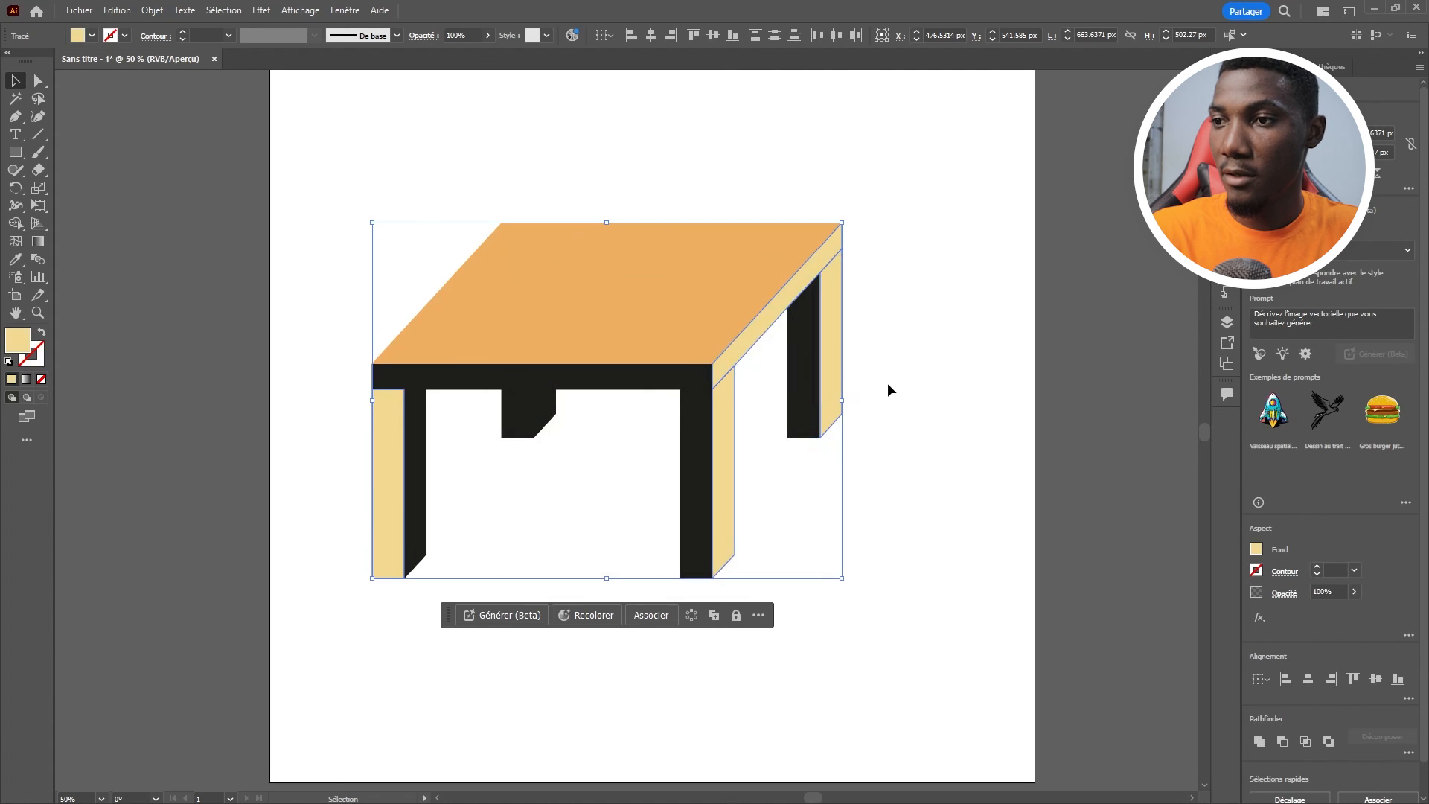
{"action": "left_click", "coordinate": [873, 381]}
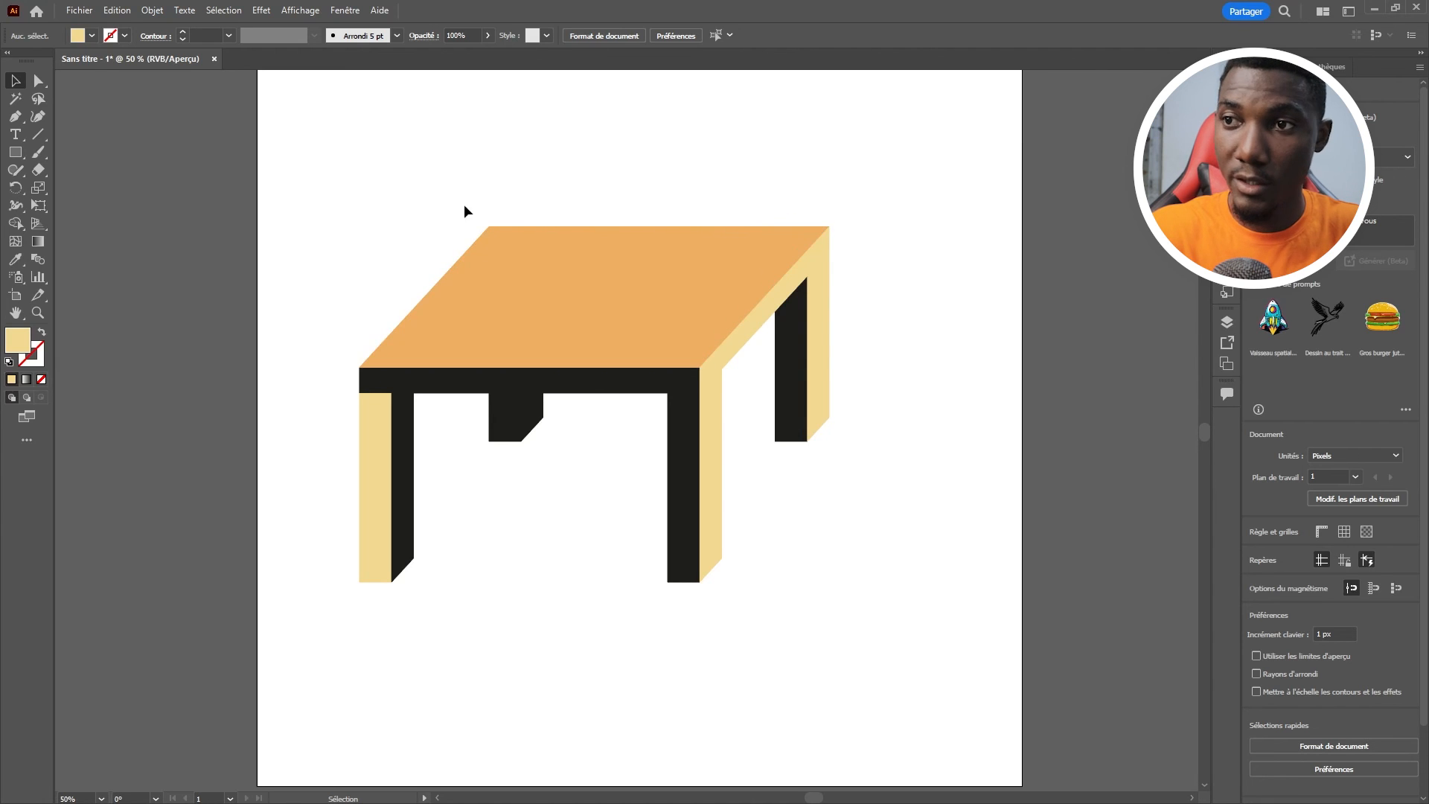
Open the whole table for recoloring and shift its linked colors on the color wheel toward a redder orange.
{"action": "left_click_drag", "start_coordinate": [320, 145], "coordinate": [855, 664]}
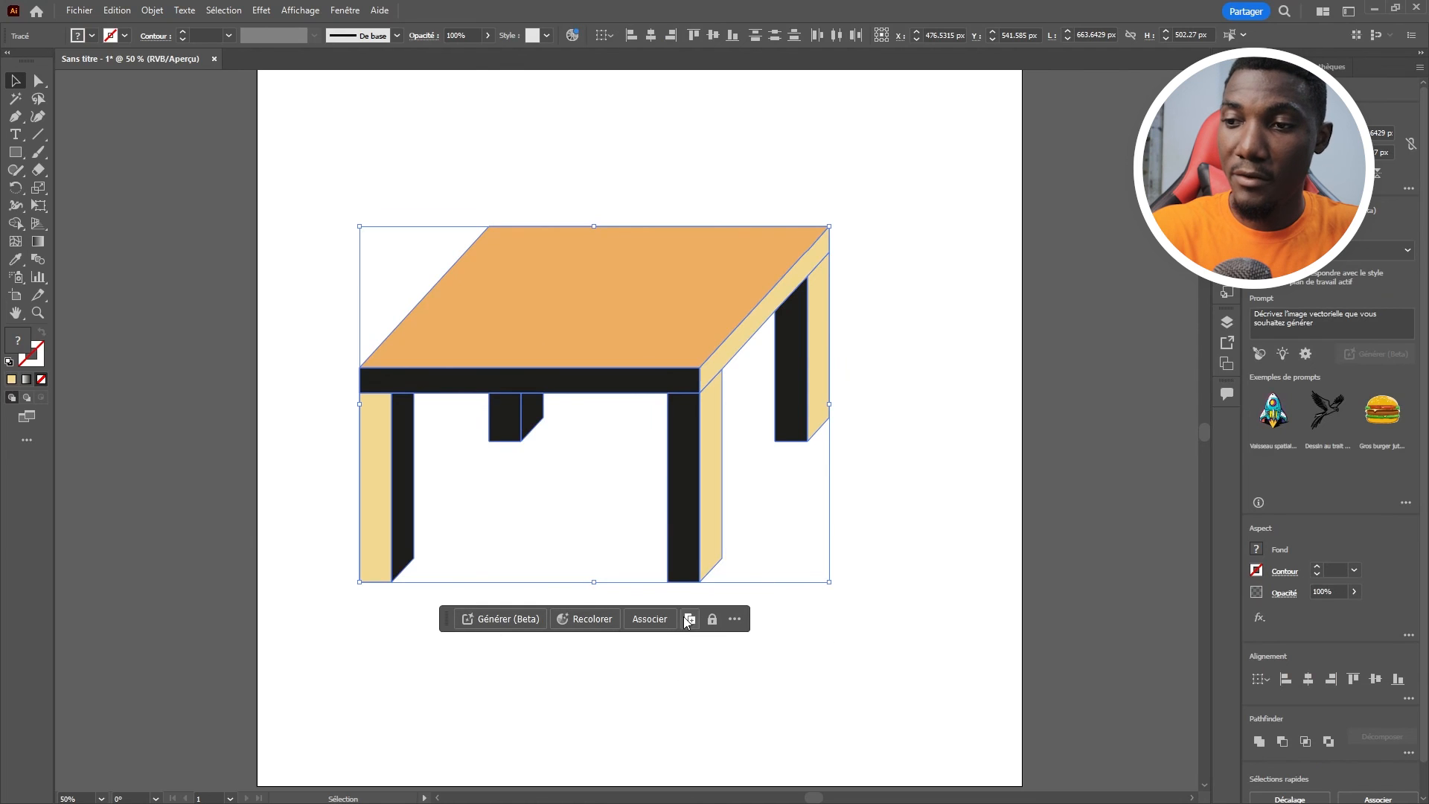
{"action": "left_click", "coordinate": [590, 620]}
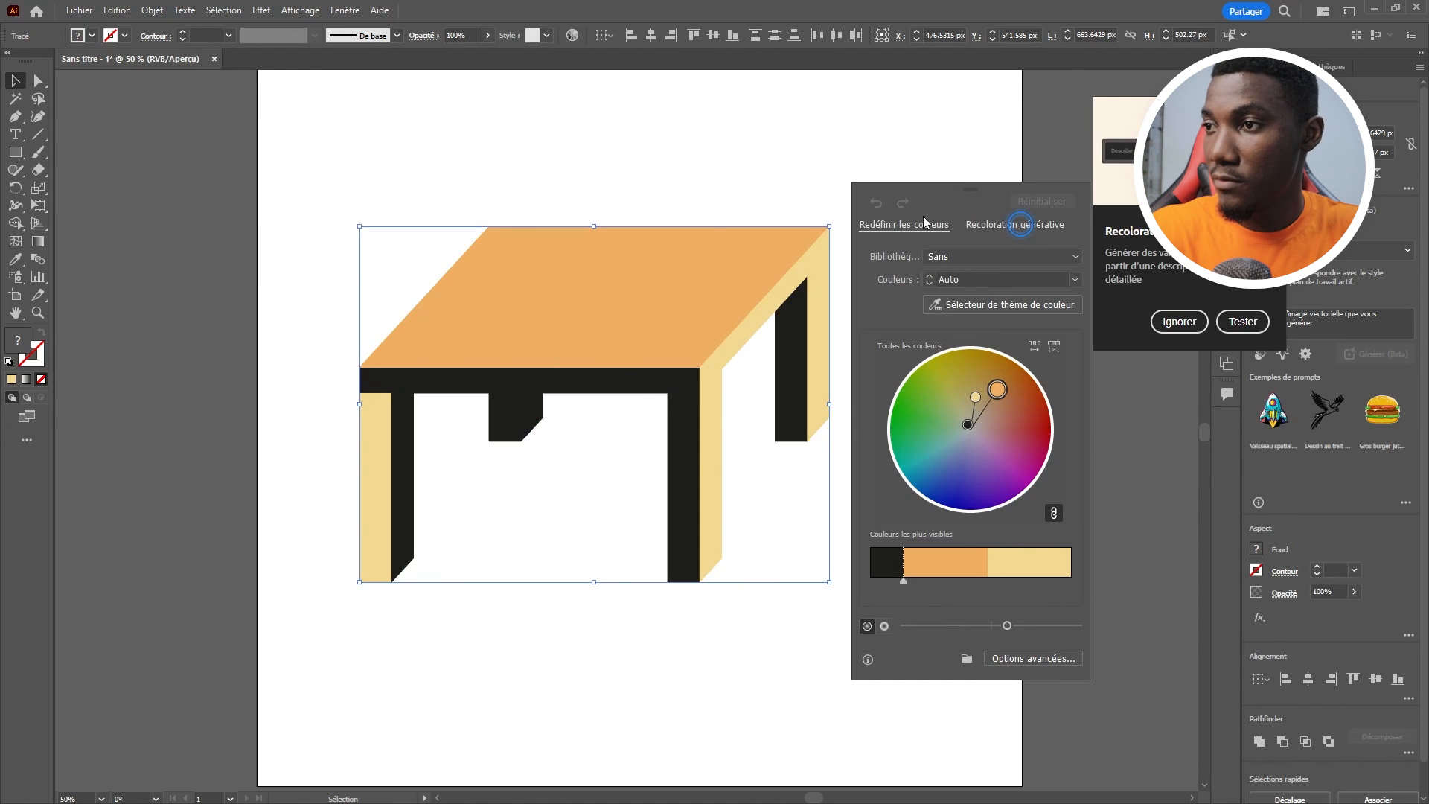
{"action": "mouse_move", "coordinate": [996, 390]}
{"action": "left_mouse_down"}
{"action": "mouse_move", "coordinate": [972, 377]}
{"action": "mouse_move", "coordinate": [940, 392]}
{"action": "mouse_move", "coordinate": [946, 378]}
{"action": "mouse_move", "coordinate": [917, 418]}
{"action": "mouse_move", "coordinate": [927, 428]}
{"action": "mouse_move", "coordinate": [950, 389]}
{"action": "mouse_move", "coordinate": [998, 379]}
{"action": "mouse_move", "coordinate": [1015, 406]}
{"action": "left_mouse_up"}
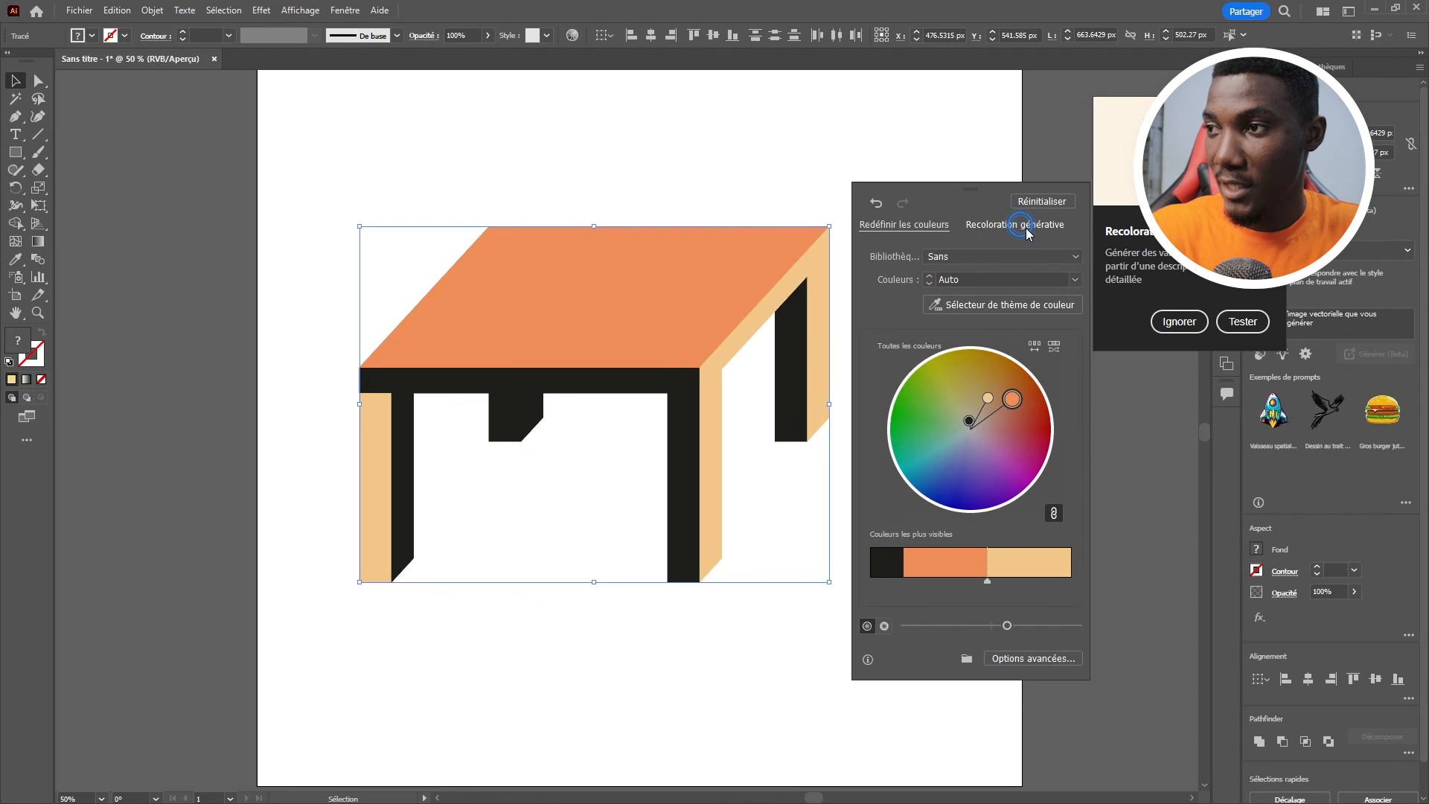
Generate color variants of the table with Generative Recolor using the sample prompt "Mer par grand soleil", accepting the generative AI terms.
{"action": "left_click", "coordinate": [1023, 226]}
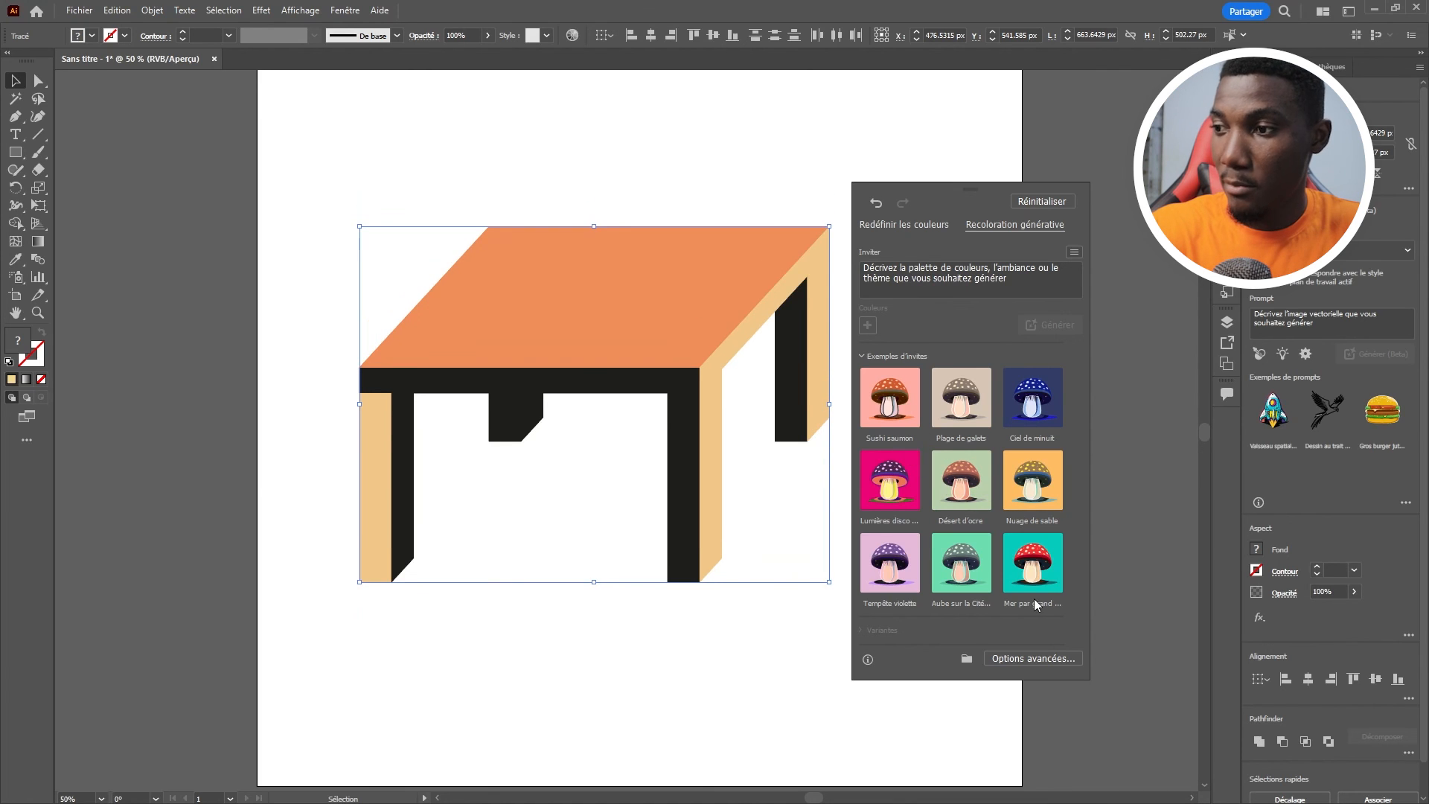
{"action": "left_click", "coordinate": [1037, 574]}
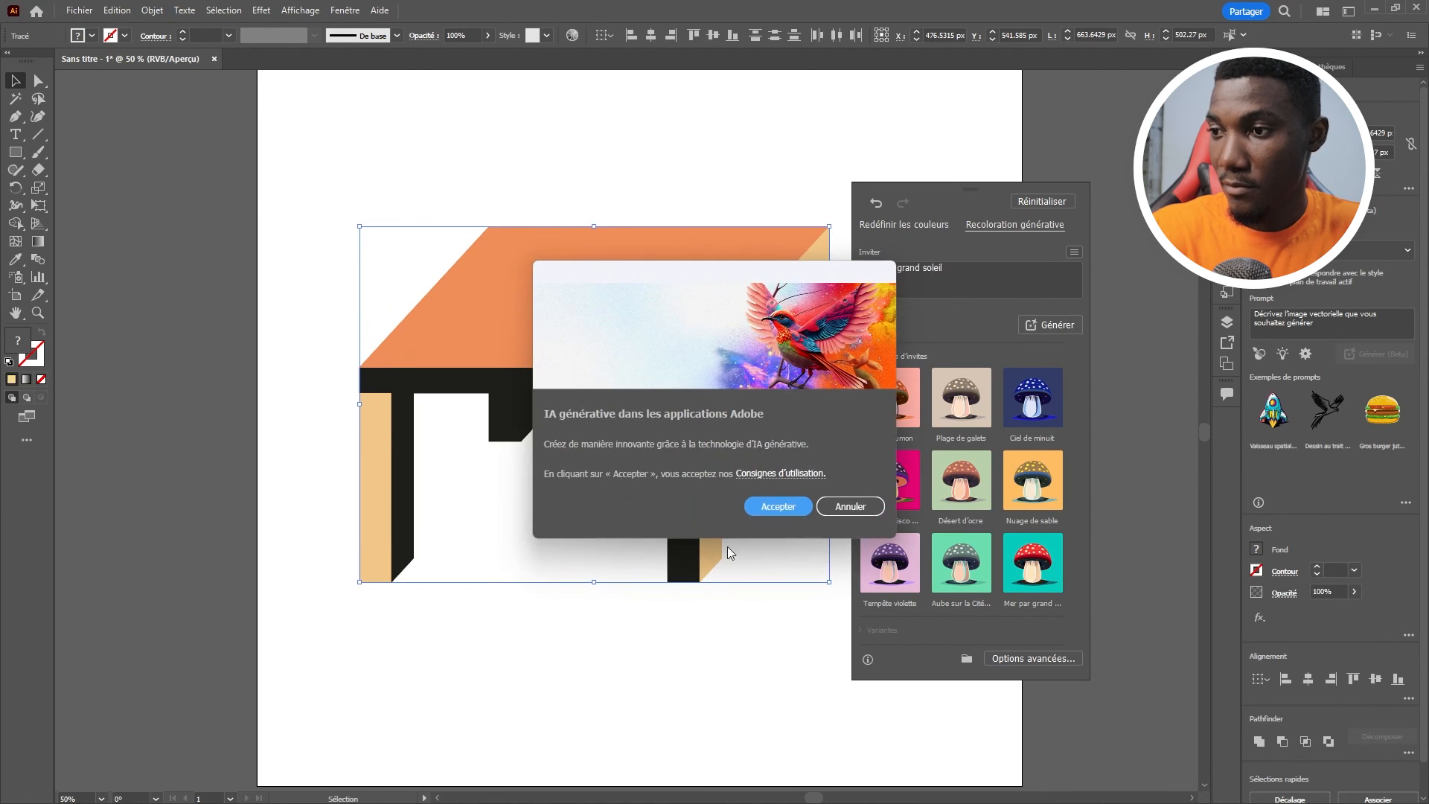
{"action": "left_click", "coordinate": [778, 507]}
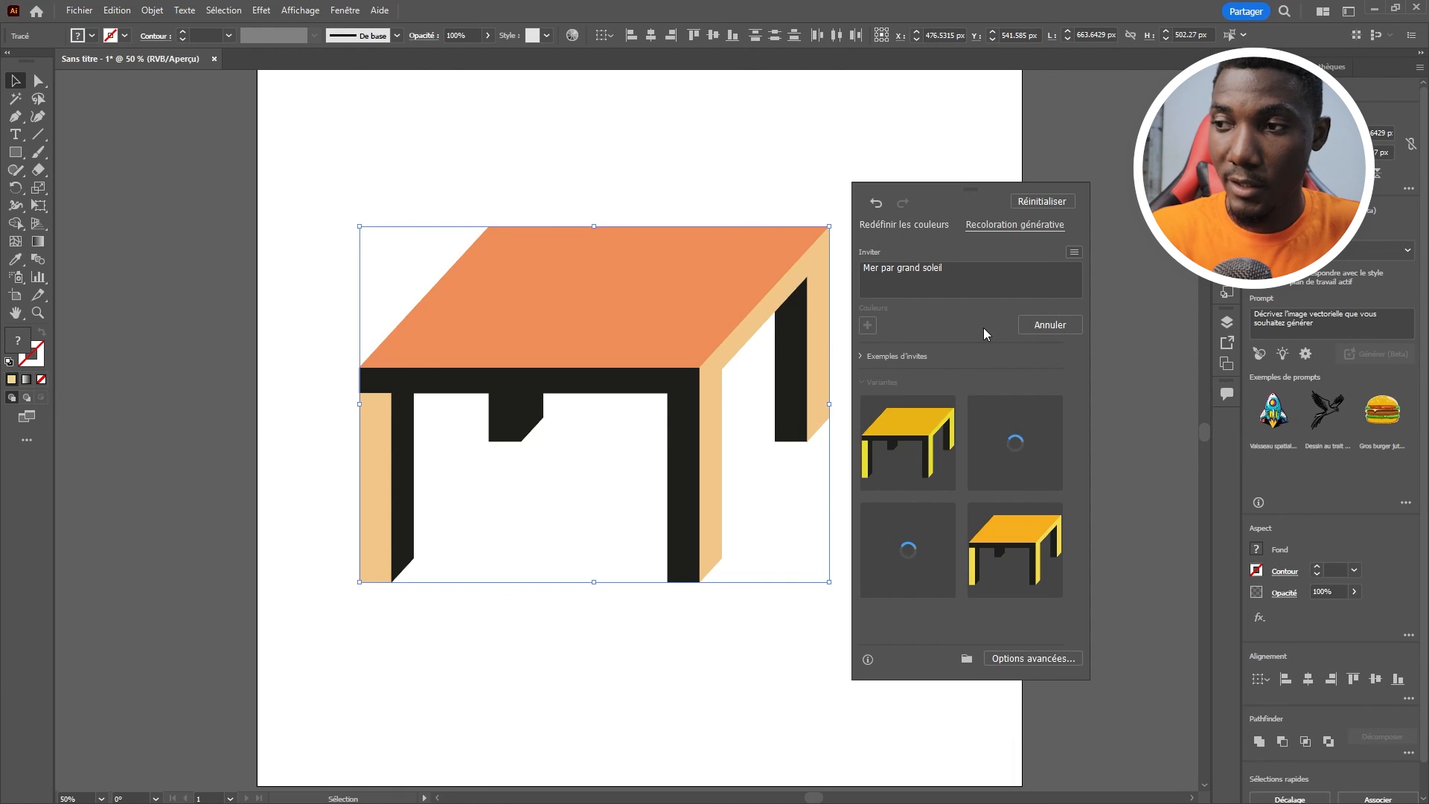
Compare the generated variants on the table, apply the fourth one with the bright orange tabletop and yellow sides, and deselect the artwork.
{"action": "left_click", "coordinate": [932, 456]}
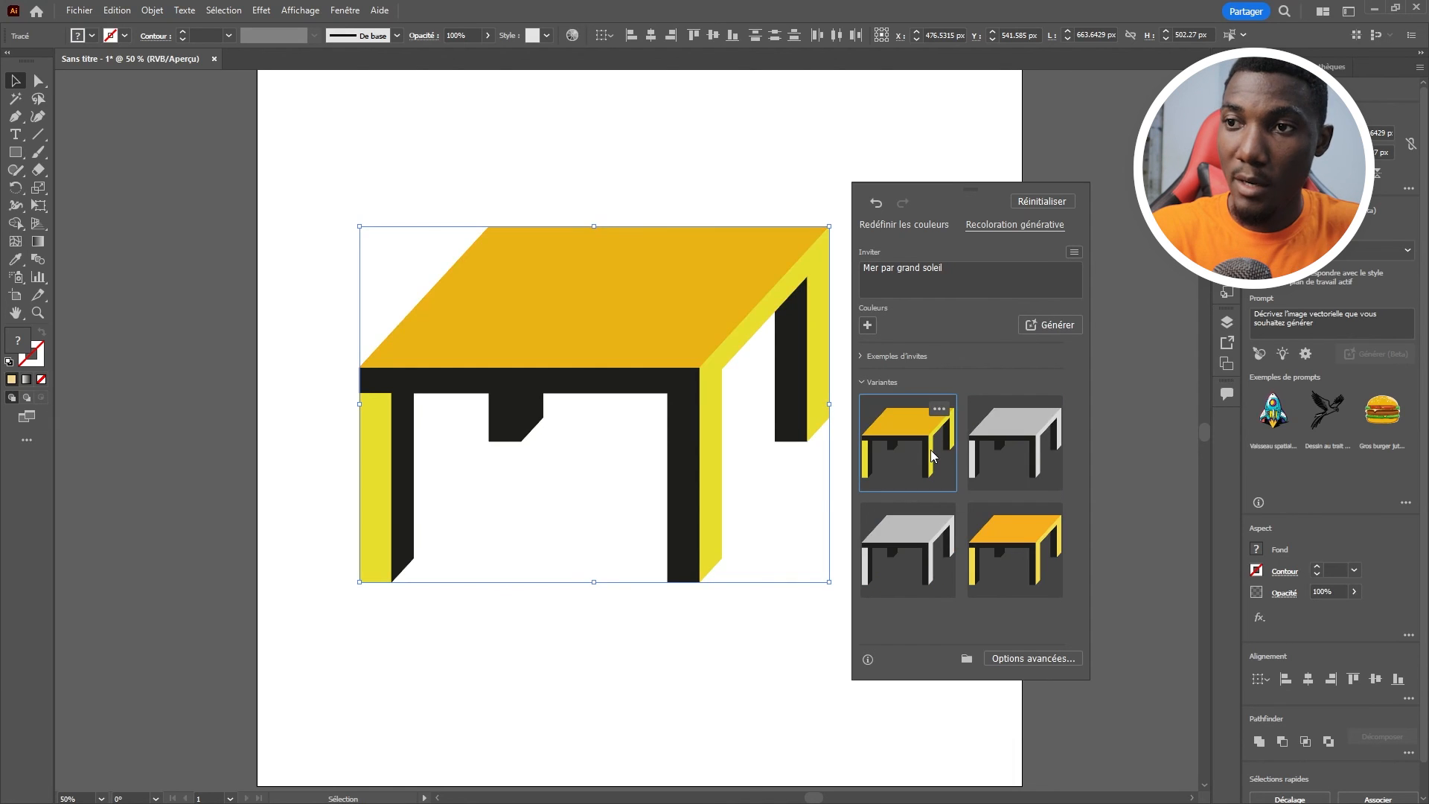
{"action": "left_click", "coordinate": [1037, 555]}
{"action": "left_click", "coordinate": [984, 469]}
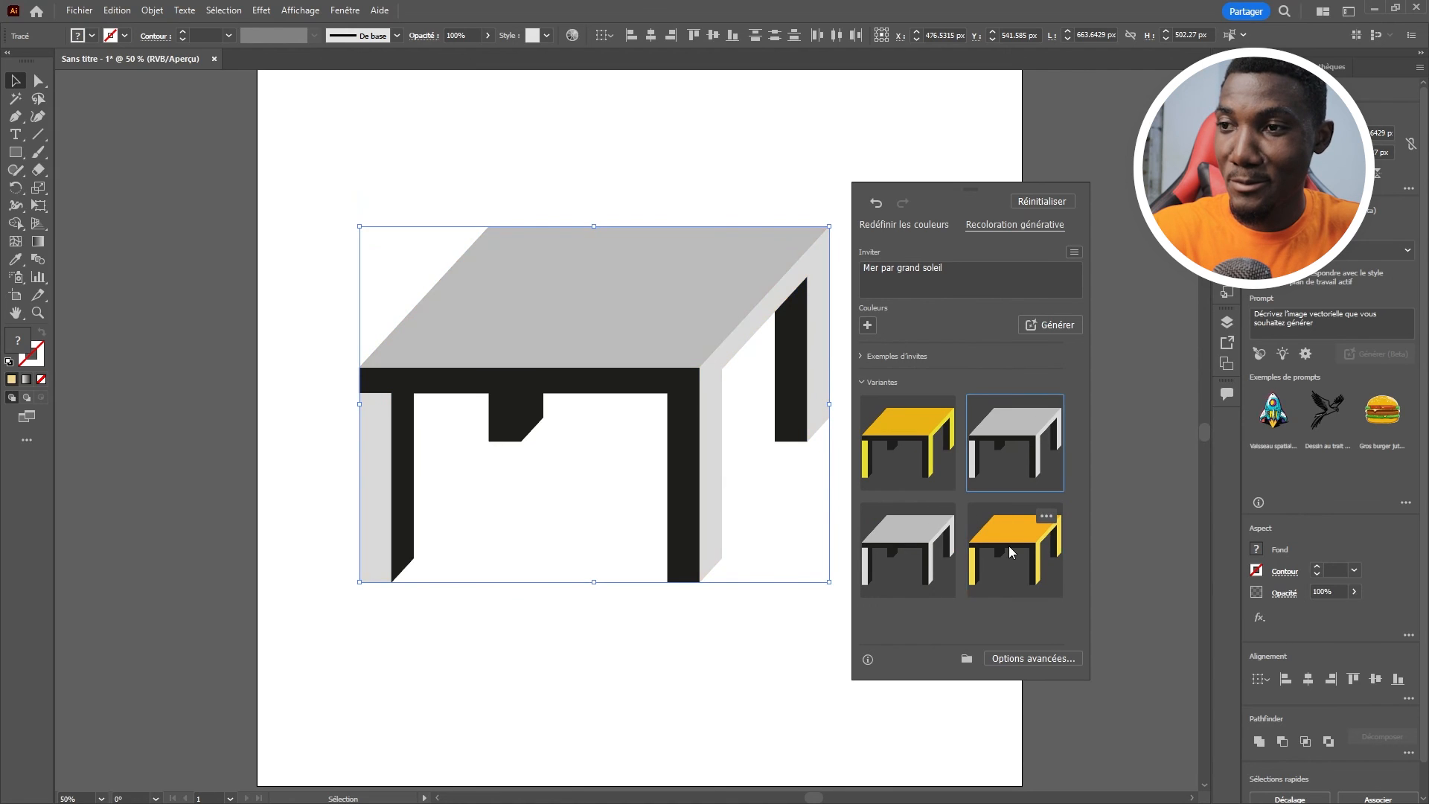
{"action": "left_click", "coordinate": [1008, 547]}
{"action": "left_click", "coordinate": [914, 464]}
{"action": "left_click", "coordinate": [1003, 536]}
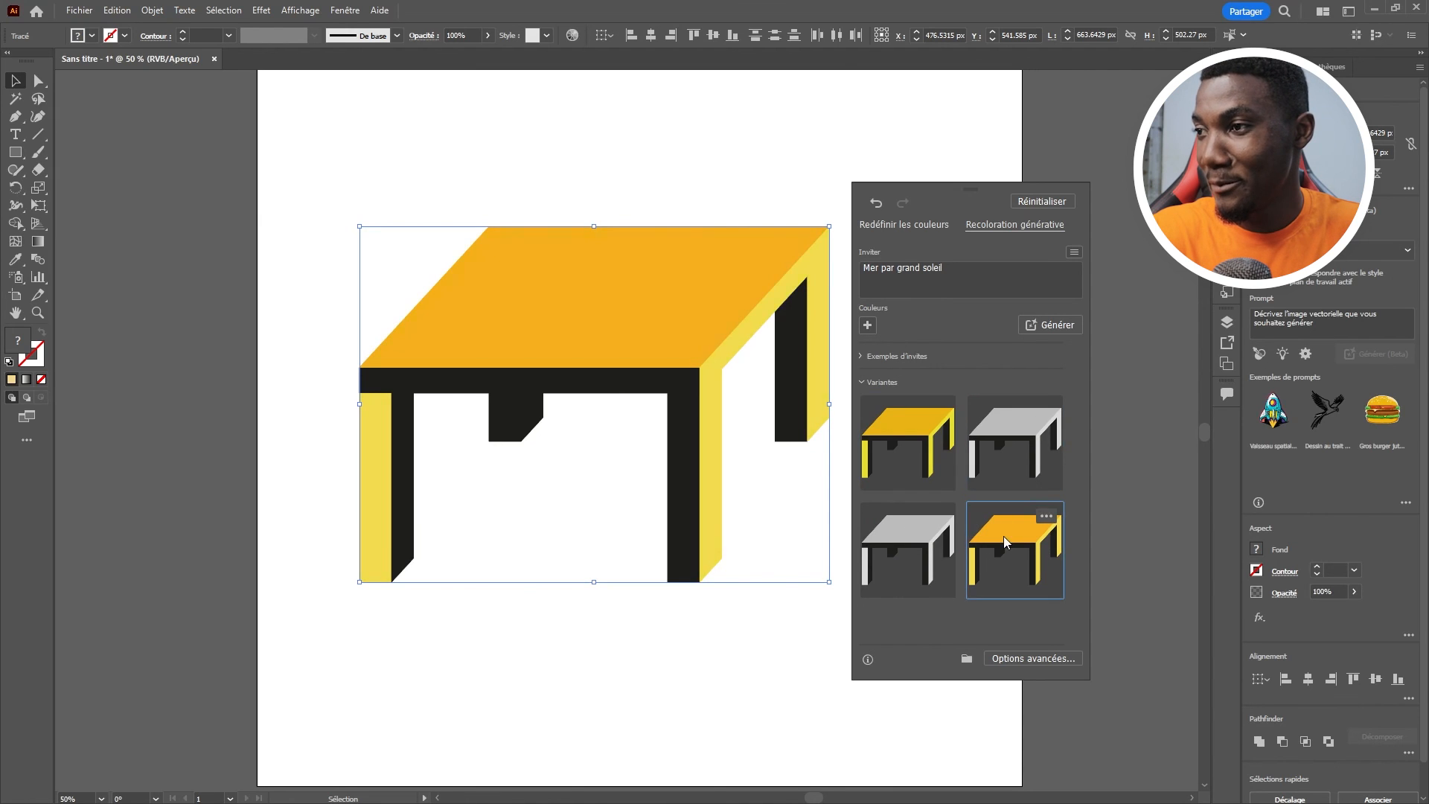
{"action": "left_click", "coordinate": [1019, 472]}
{"action": "left_click", "coordinate": [1020, 554]}
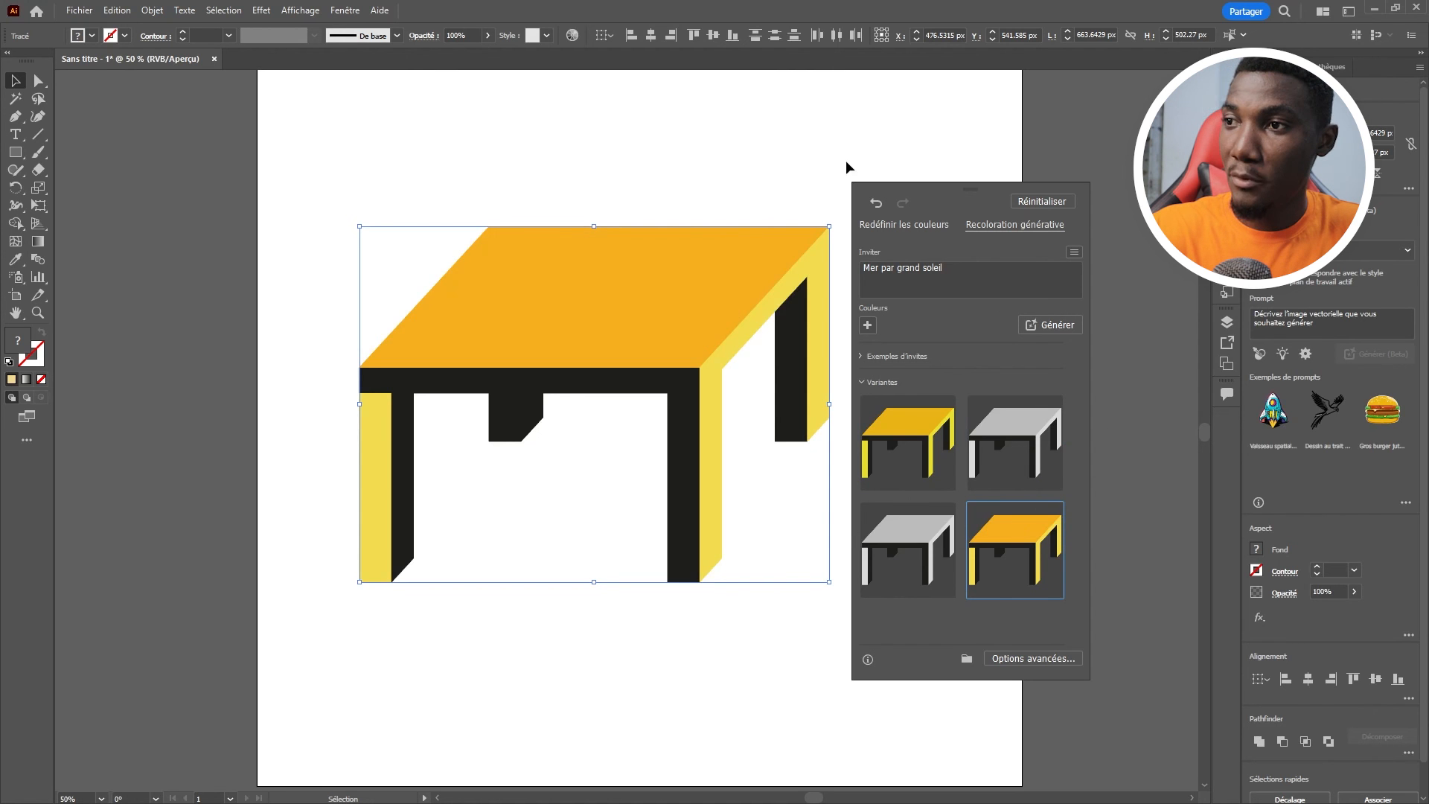
{"action": "left_click", "coordinate": [666, 181]}
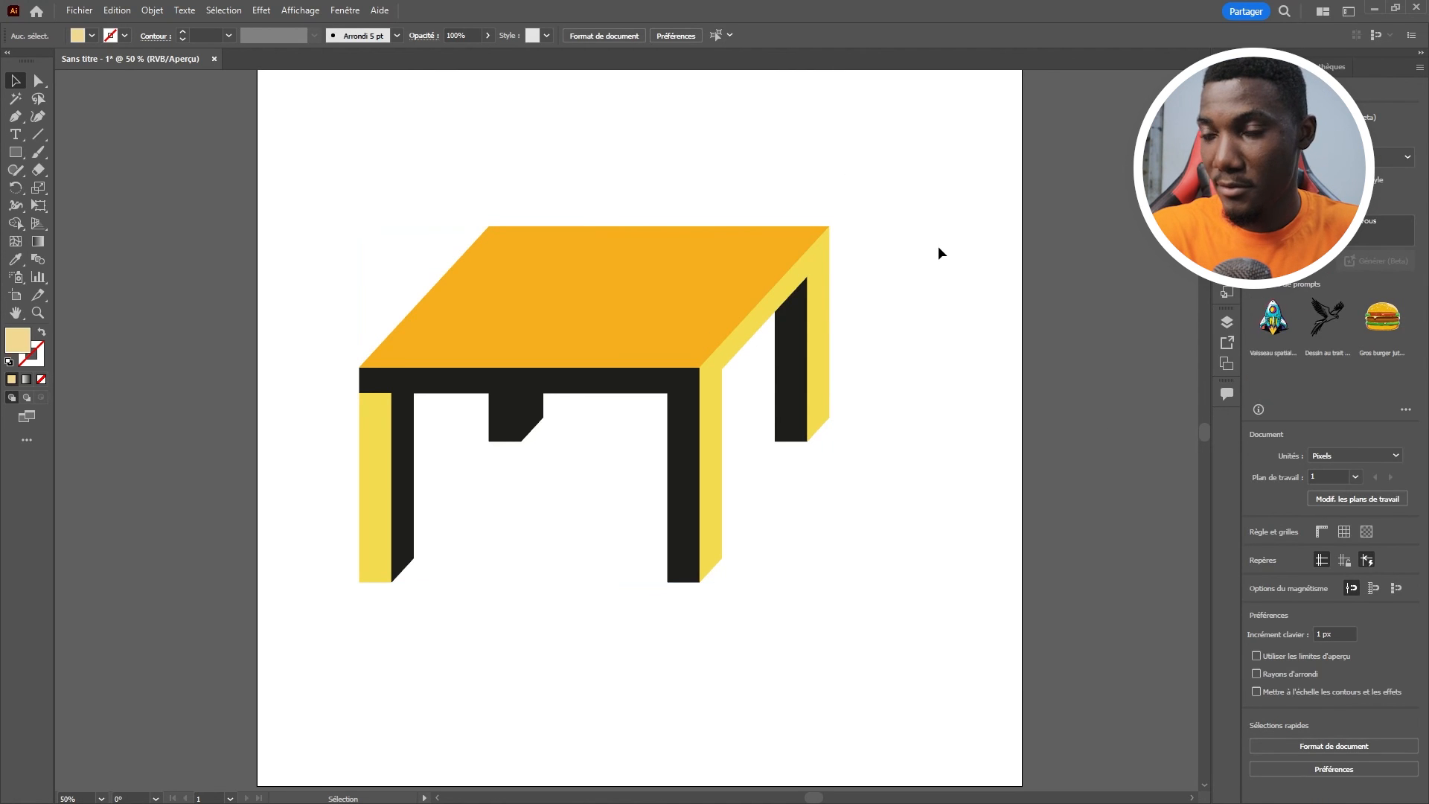